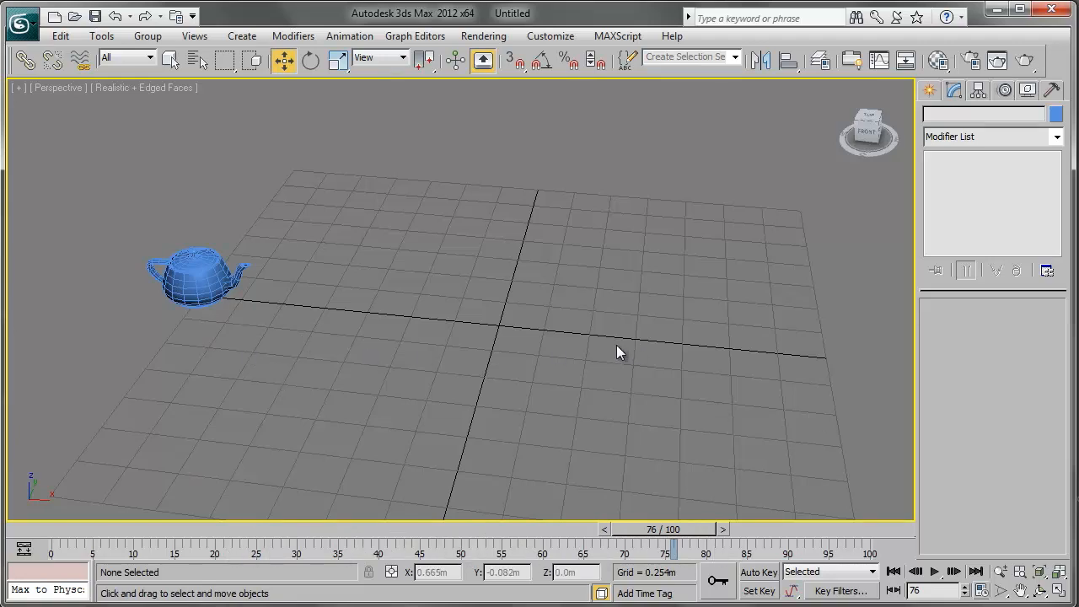
pyautogui.moveTo(551, 366); pyautogui.dragTo(458, 321, button='middle')
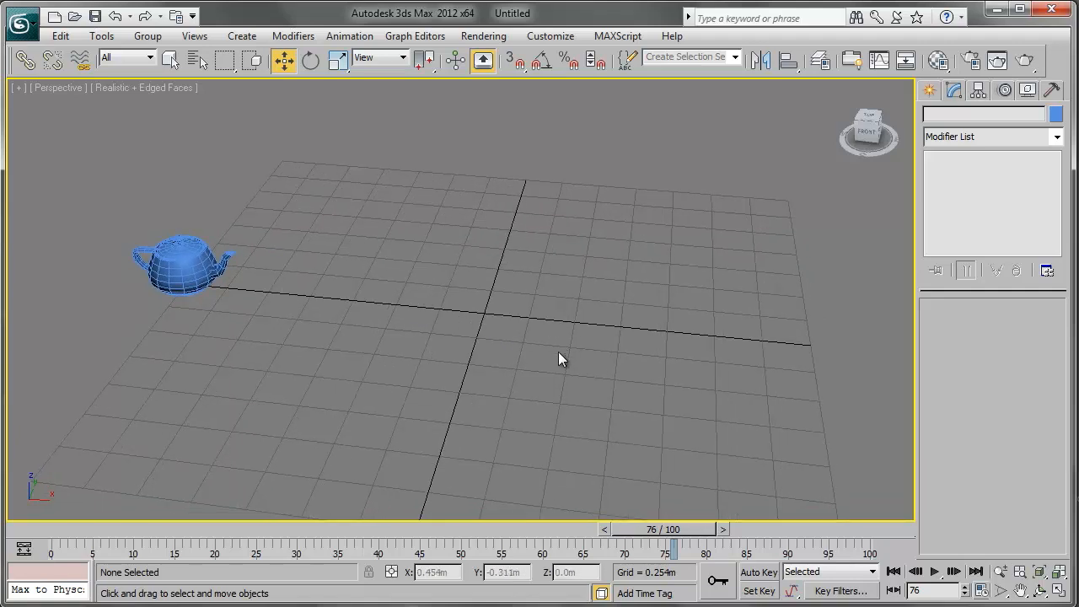
pyautogui.scroll(-3, 558, 352)
pyautogui.scroll(2, 558, 353)
pyautogui.moveTo(557, 343); pyautogui.dragTo(548, 340, button='middle')
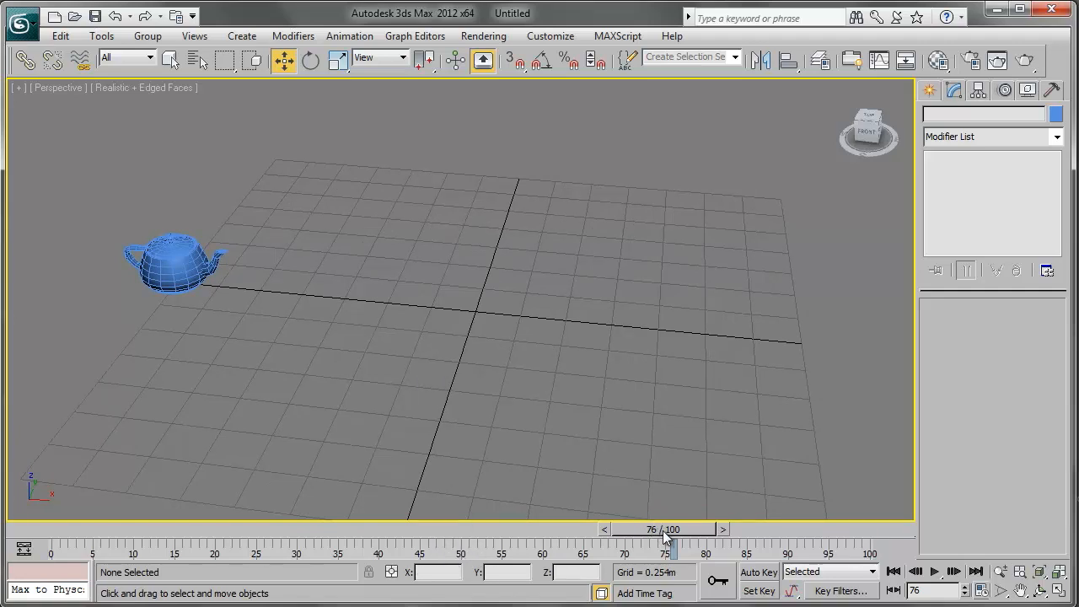
# Scrub the timeline back to frame 24 and forward to frame 77 to examine the default frame range.
pyautogui.moveTo(668, 532); pyautogui.dragTo(302, 529)
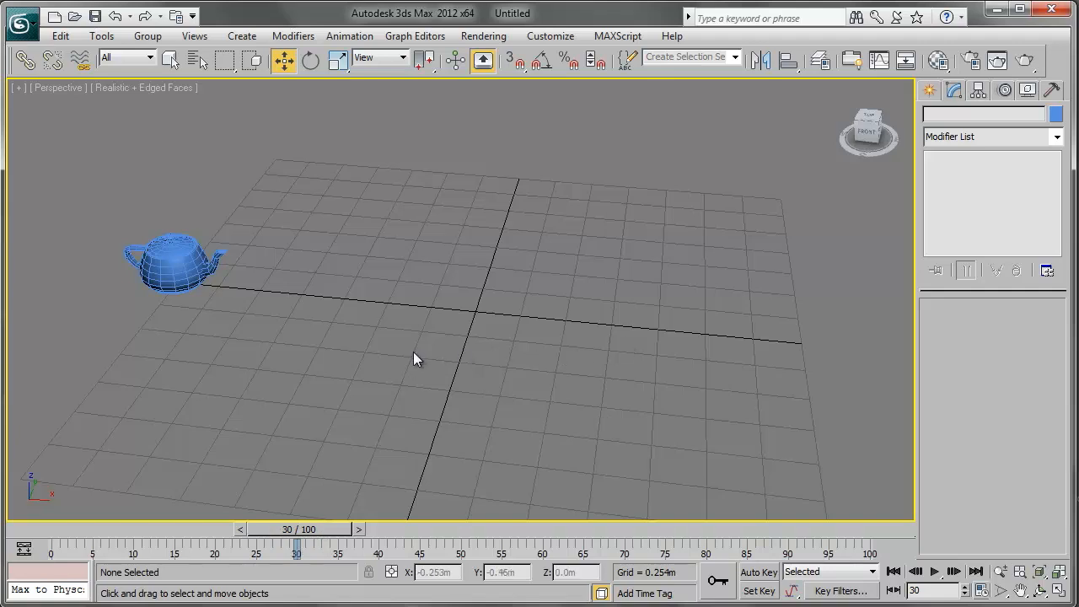
pyautogui.moveTo(413, 353); pyautogui.dragTo(437, 349, button='middle')
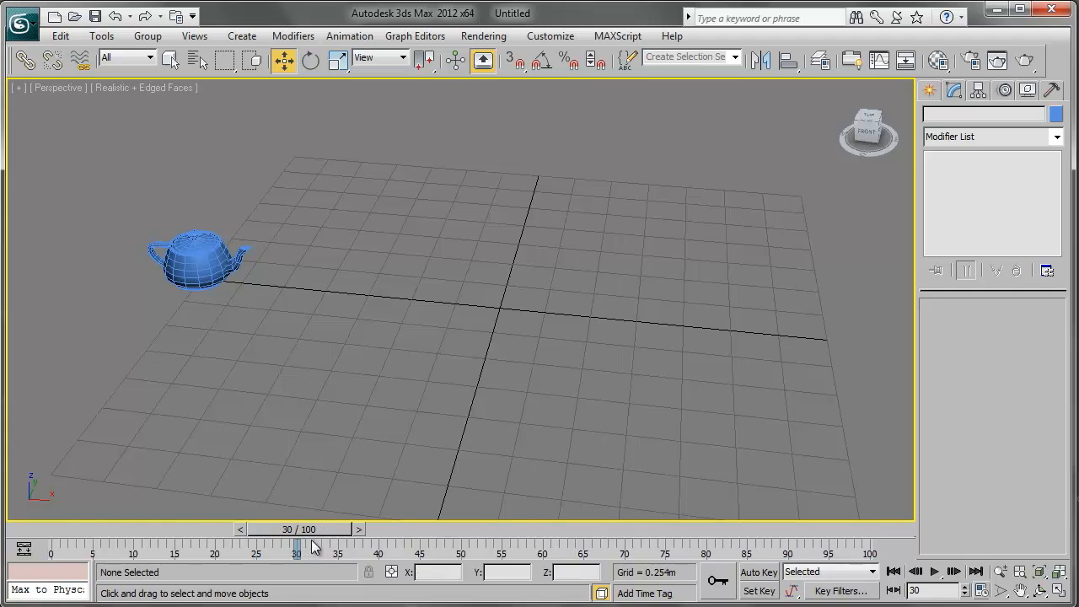
pyautogui.moveTo(337, 538); pyautogui.dragTo(291, 532)
pyautogui.press('w')
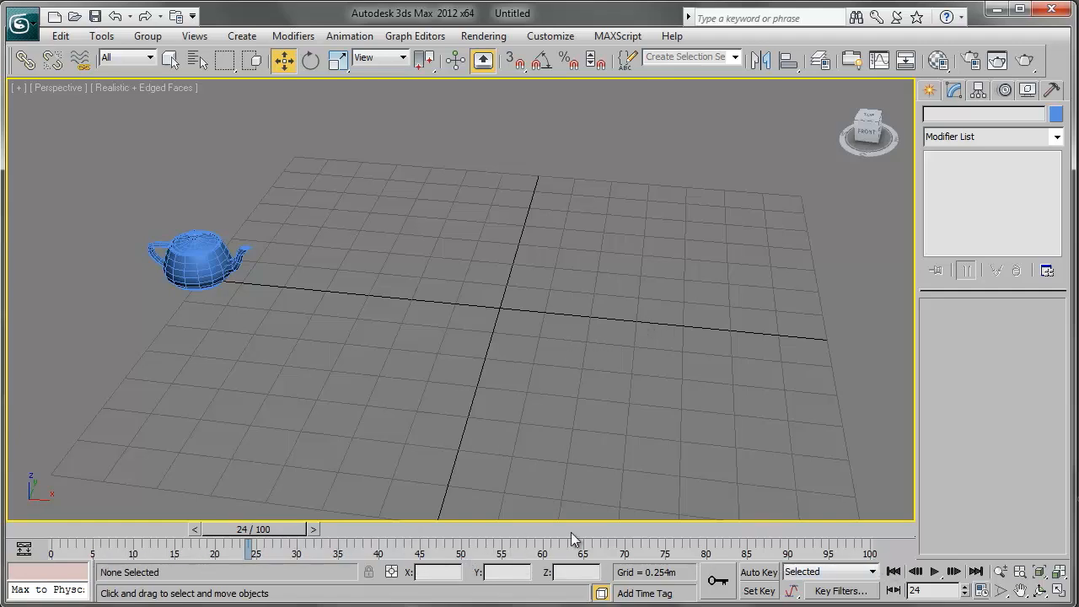
pyautogui.moveTo(274, 533); pyautogui.dragTo(322, 537)
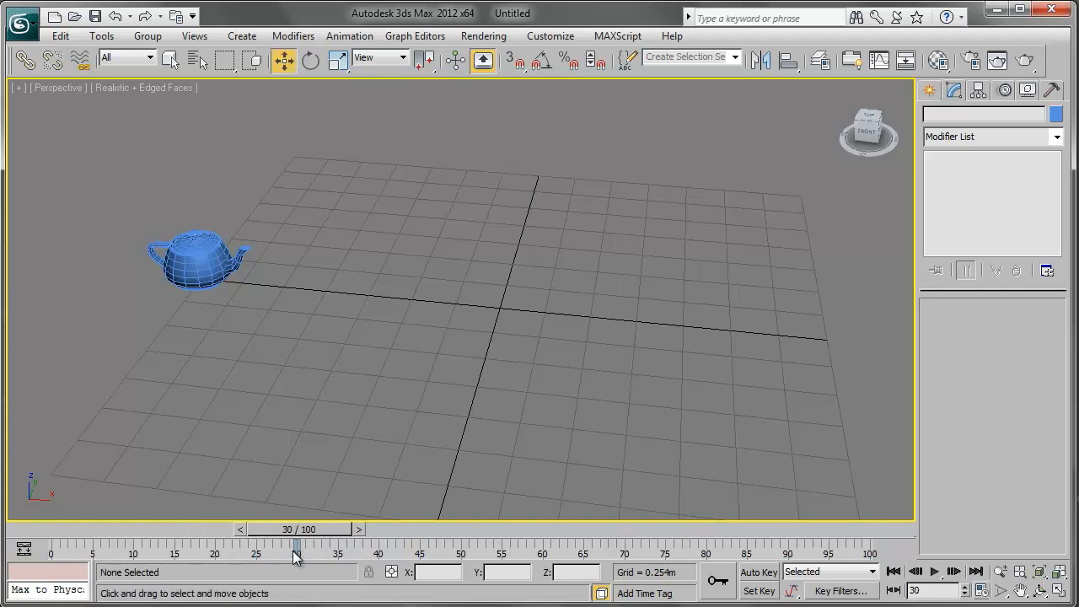
pyautogui.moveTo(305, 533); pyautogui.dragTo(681, 548)
pyautogui.press('w')
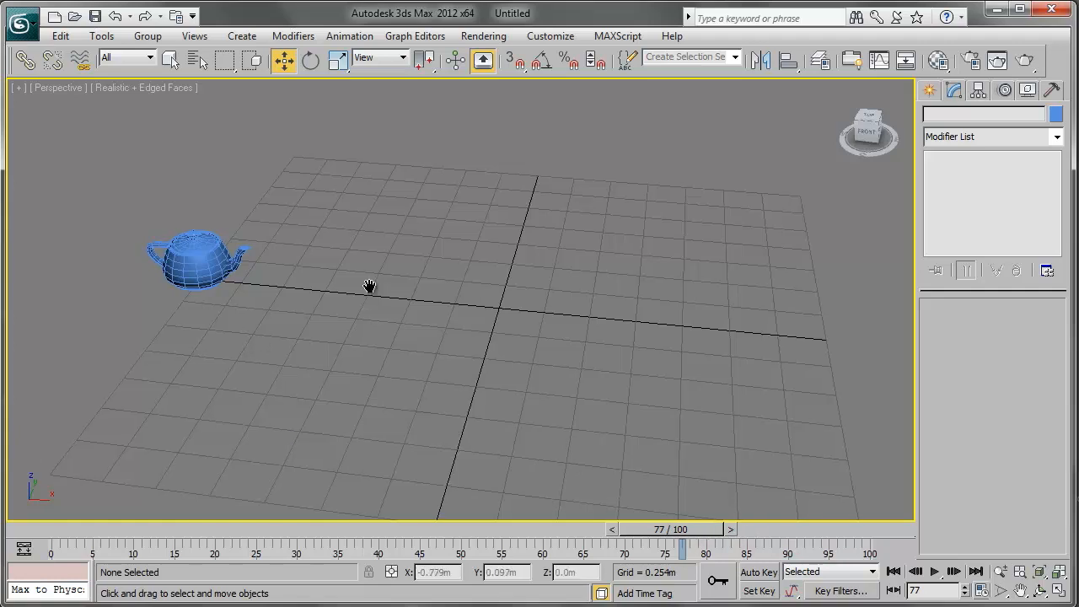
# Set the animation's end time to frame 60 in the time configuration.
pyautogui.moveTo(369, 286); pyautogui.dragTo(240, 314, button='middle')
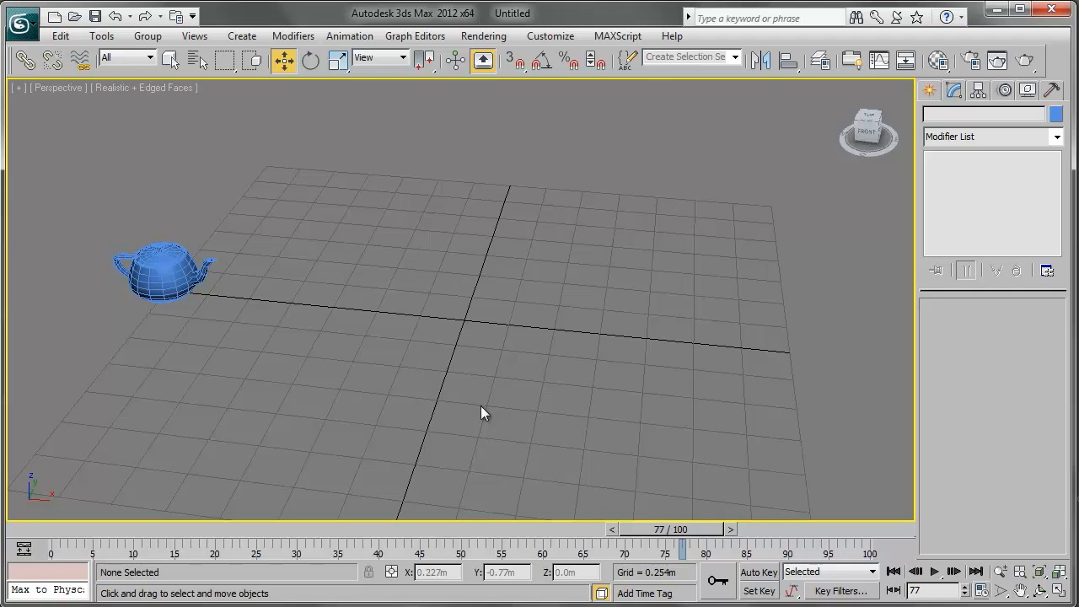
pyautogui.keyDown('alt'); pyautogui.moveTo(481, 409); pyautogui.dragTo(484, 391, button='middle'); pyautogui.keyUp('alt')
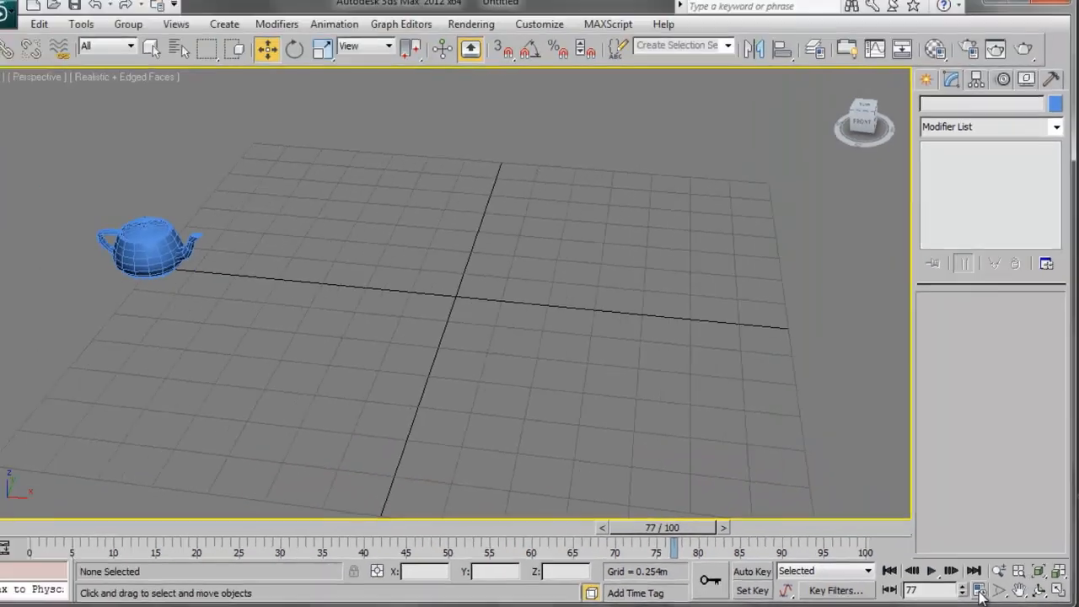
pyautogui.click(983, 595)
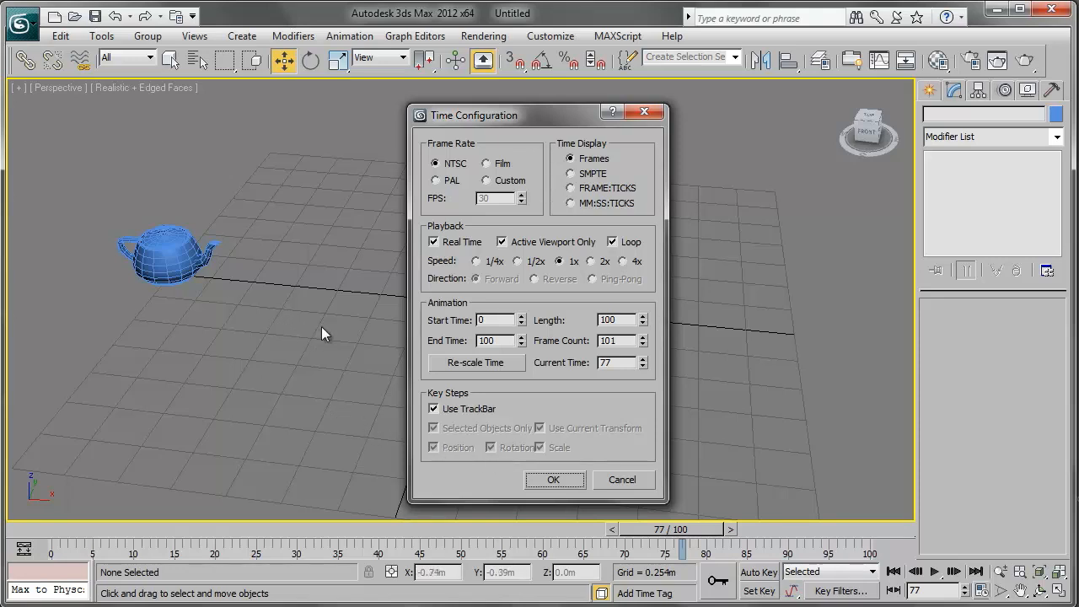
pyautogui.doubleClick(465, 320)
pyautogui.doubleClick(505, 342)
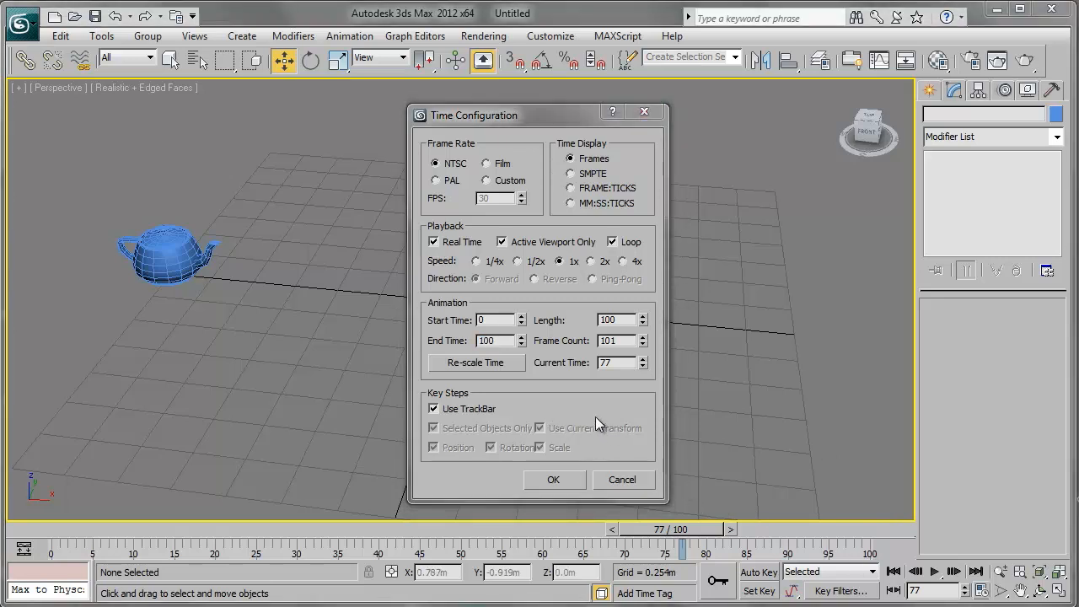
pyautogui.click(499, 341)
pyautogui.moveTo(500, 342); pyautogui.dragTo(447, 350)
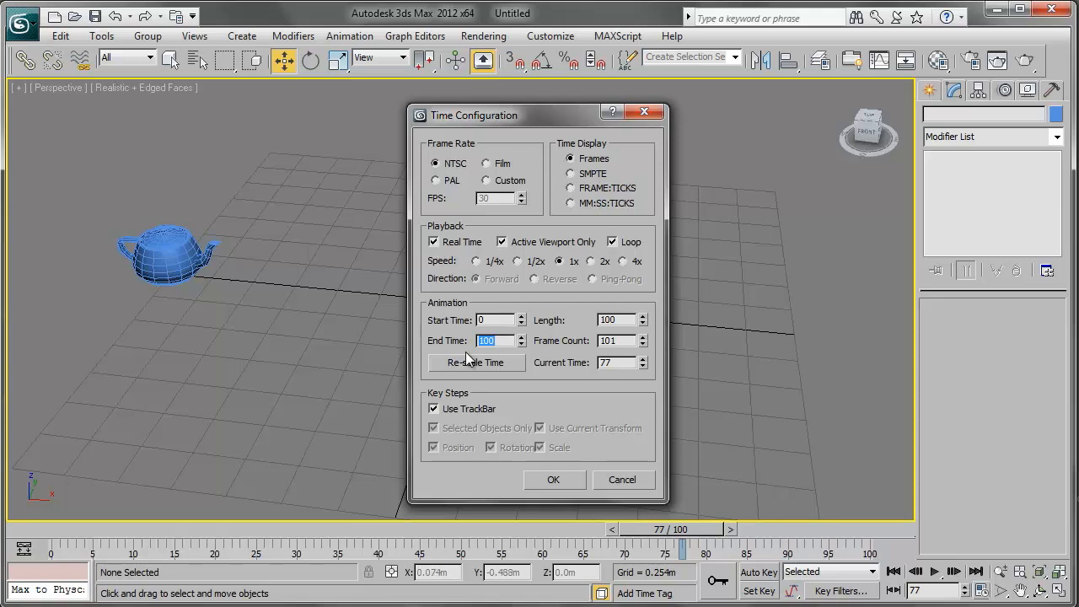
pyautogui.write('60')
pyautogui.doubleClick(487, 341)
pyautogui.press('Return')
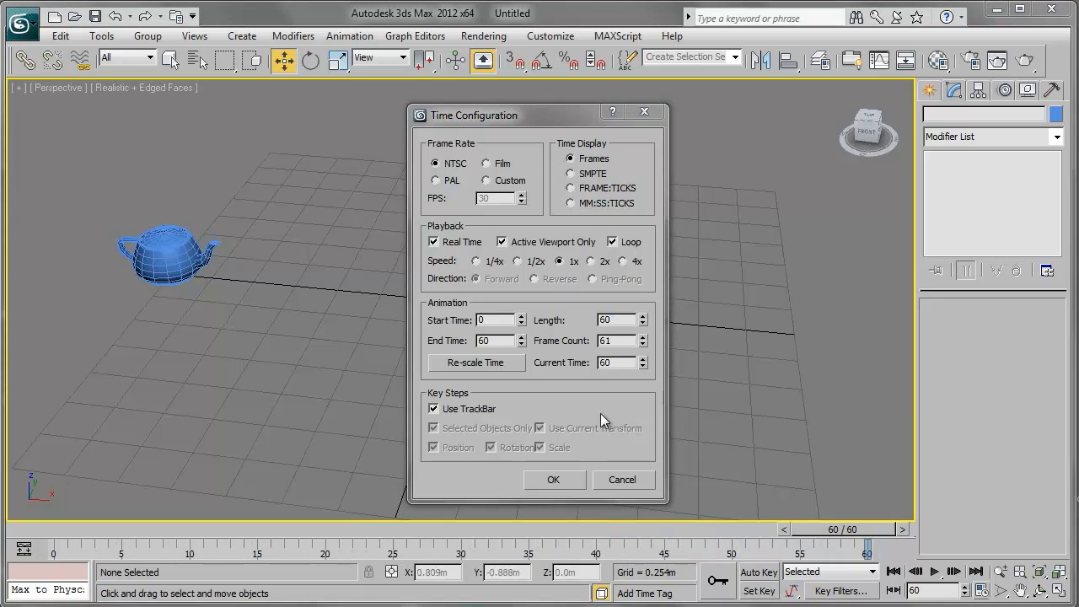
# Try 1/2x playback speed and the PAL frame rate, restore 1x and NTSC, and accept the time configuration.
pyautogui.click(519, 262)
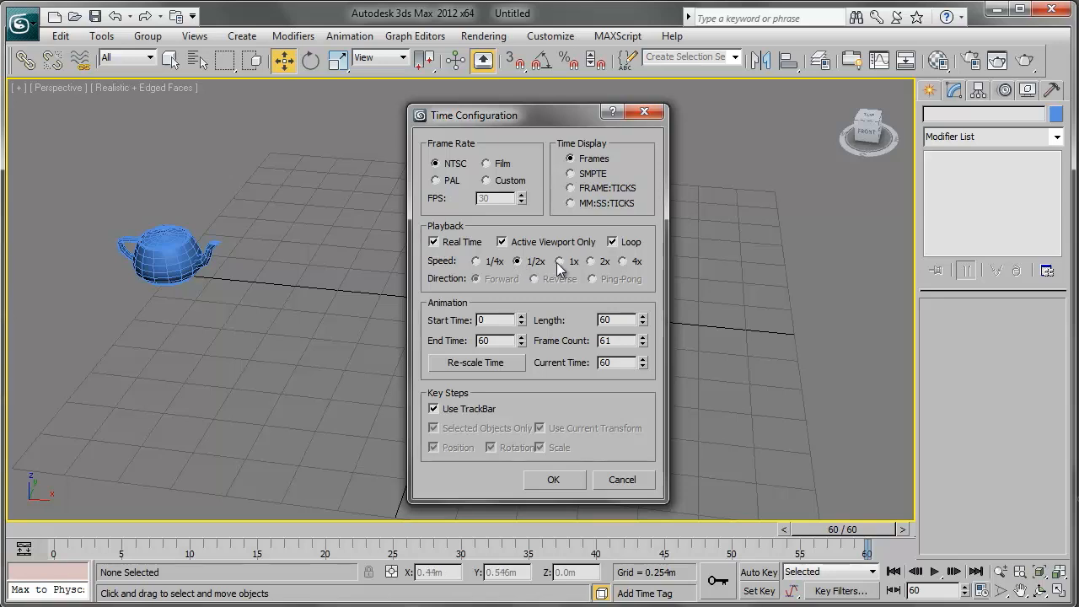
pyautogui.click(559, 261)
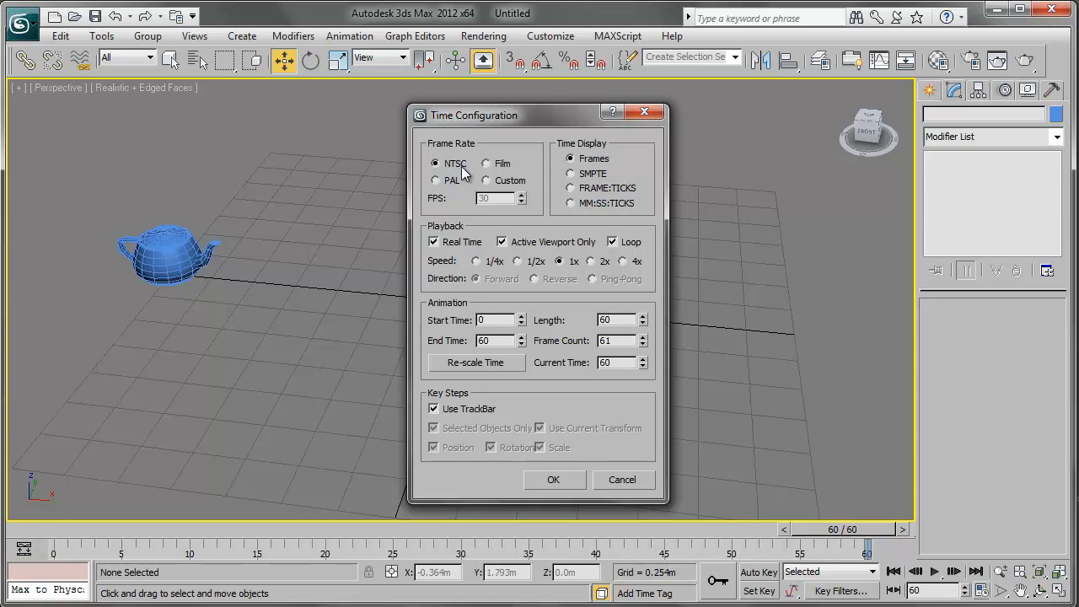
pyautogui.click(436, 181)
pyautogui.doubleClick(477, 341)
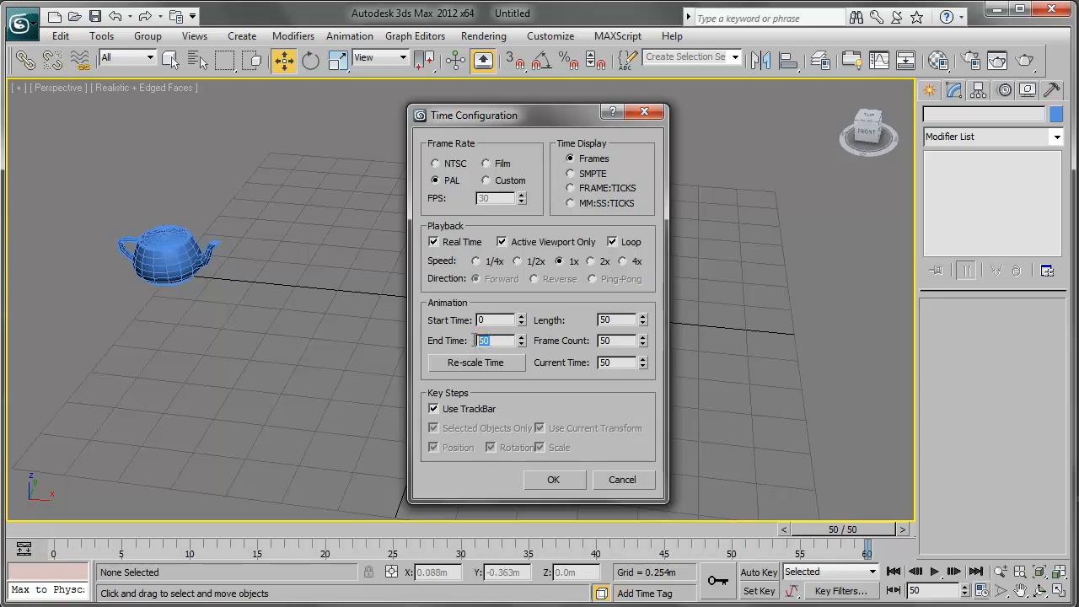
pyautogui.click(455, 168)
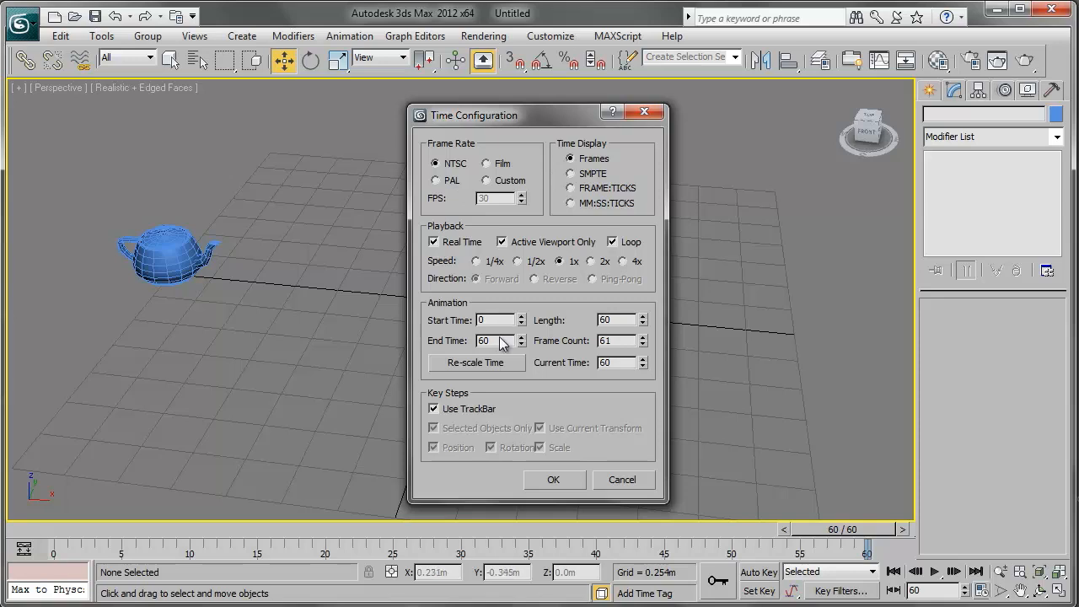
pyautogui.click(566, 479)
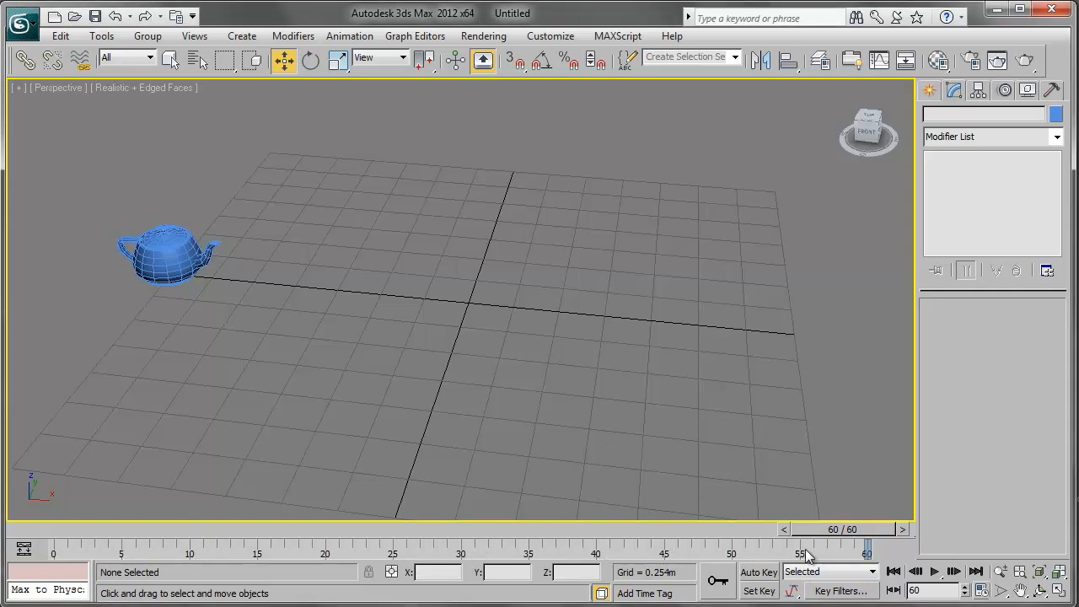
# Turn on Set Key mode for the teapot and set a key for its starting position at frame 0.
pyautogui.moveTo(351, 430); pyautogui.dragTo(362, 418, button='middle')
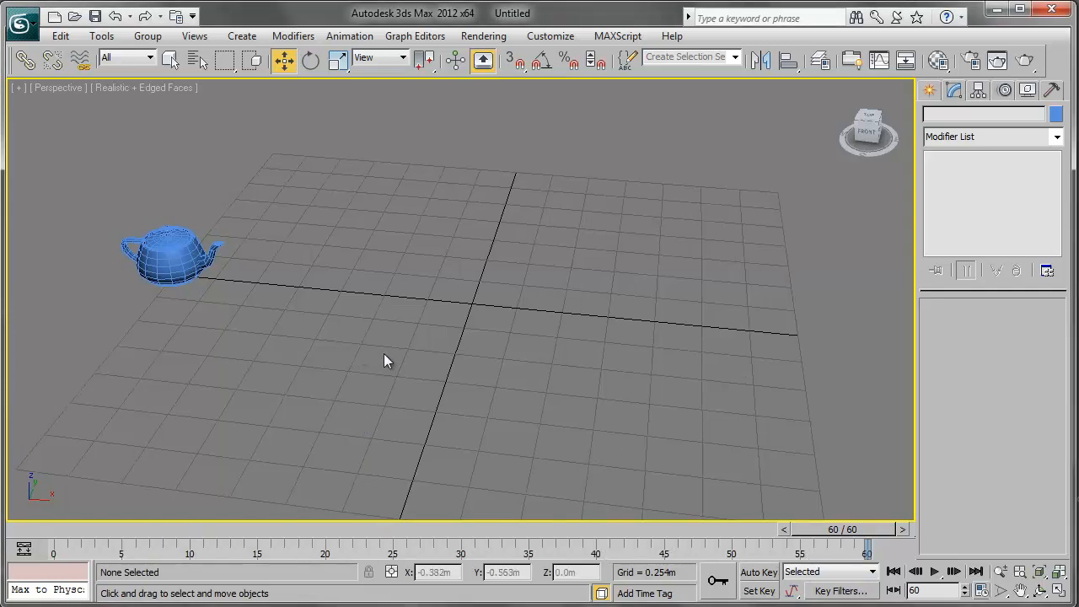
pyautogui.moveTo(364, 327); pyautogui.dragTo(362, 347, button='middle')
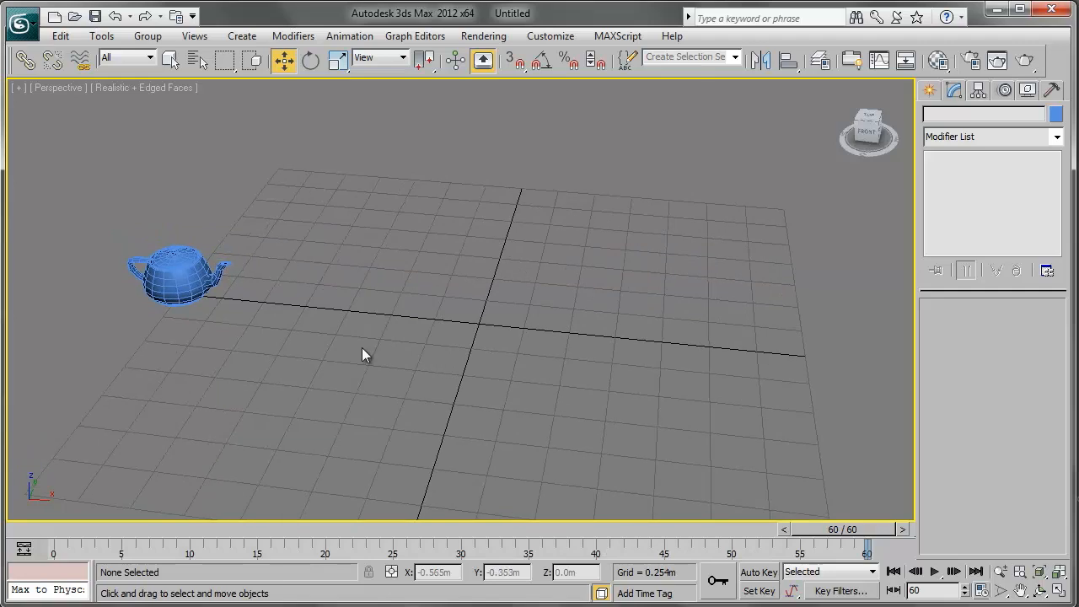
pyautogui.click(192, 284)
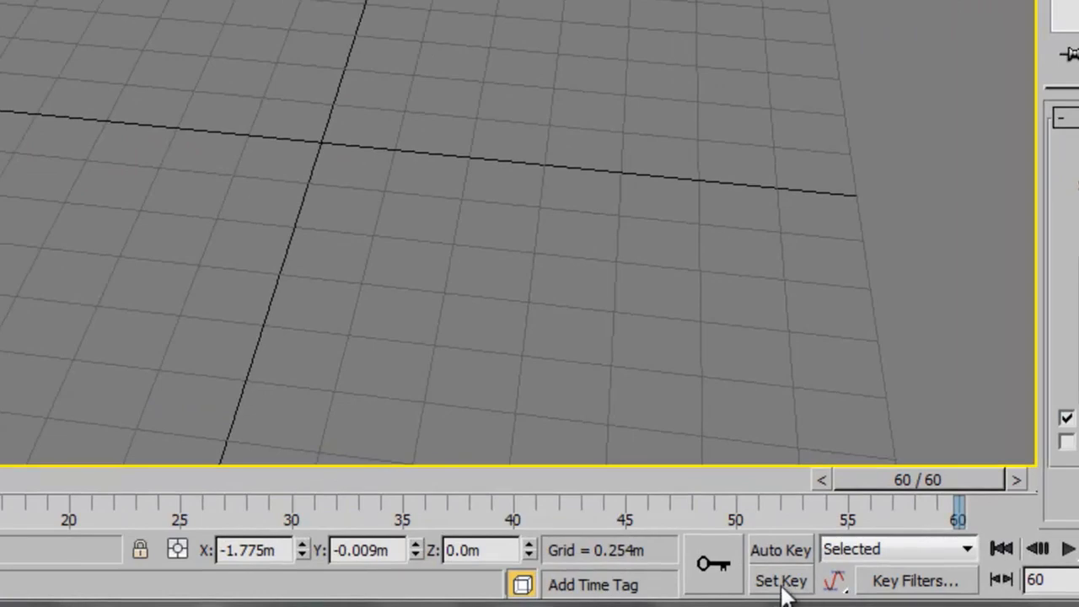
pyautogui.click(782, 582)
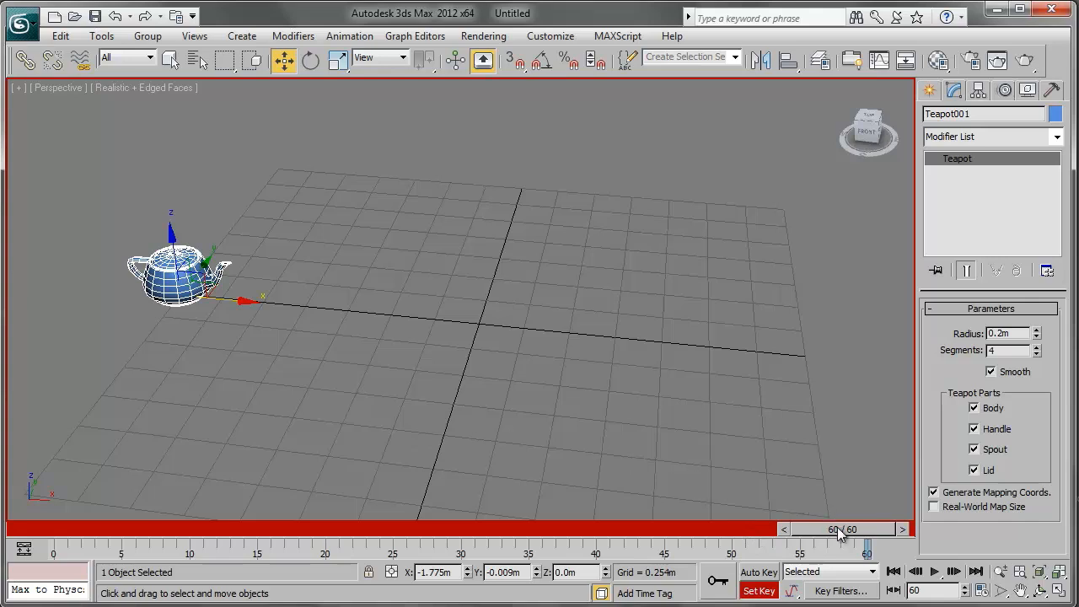
pyautogui.moveTo(856, 529); pyautogui.dragTo(830, 530)
pyautogui.press('w')
pyautogui.moveTo(862, 541); pyautogui.dragTo(95, 550)
pyautogui.press('w')
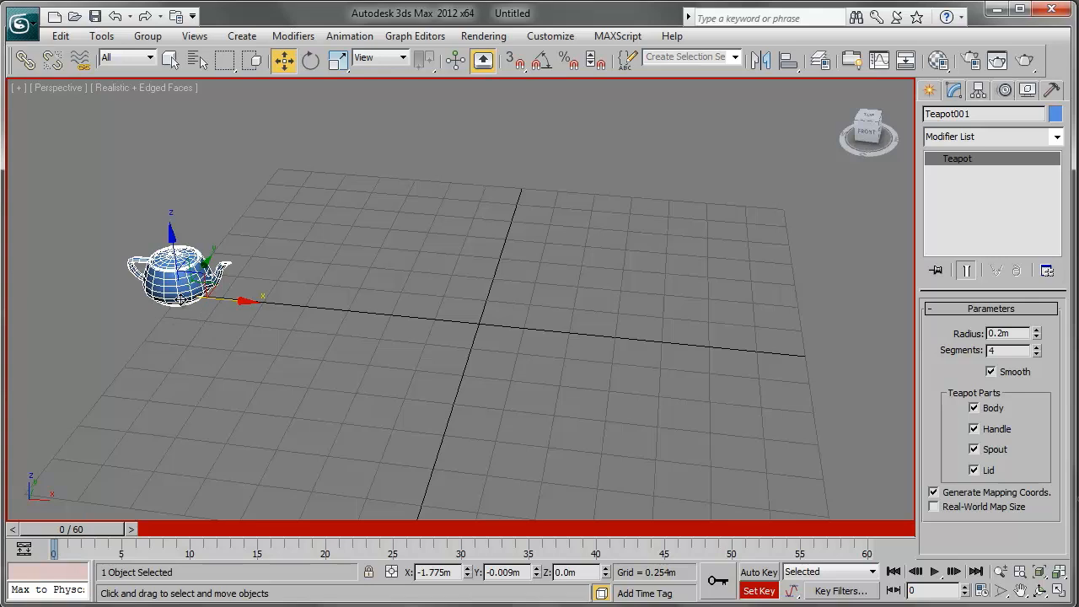
pyautogui.click(718, 582)
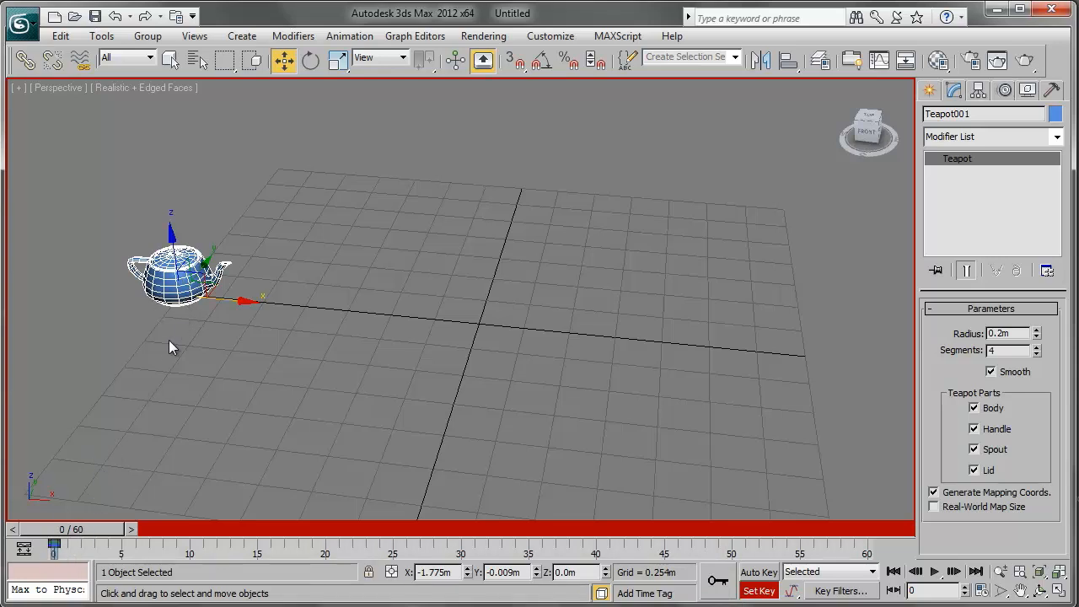
# At frame 60, move the teapot along X to about 1.72 m, set a key and turn off Set Key mode.
pyautogui.moveTo(99, 531); pyautogui.dragTo(839, 546)
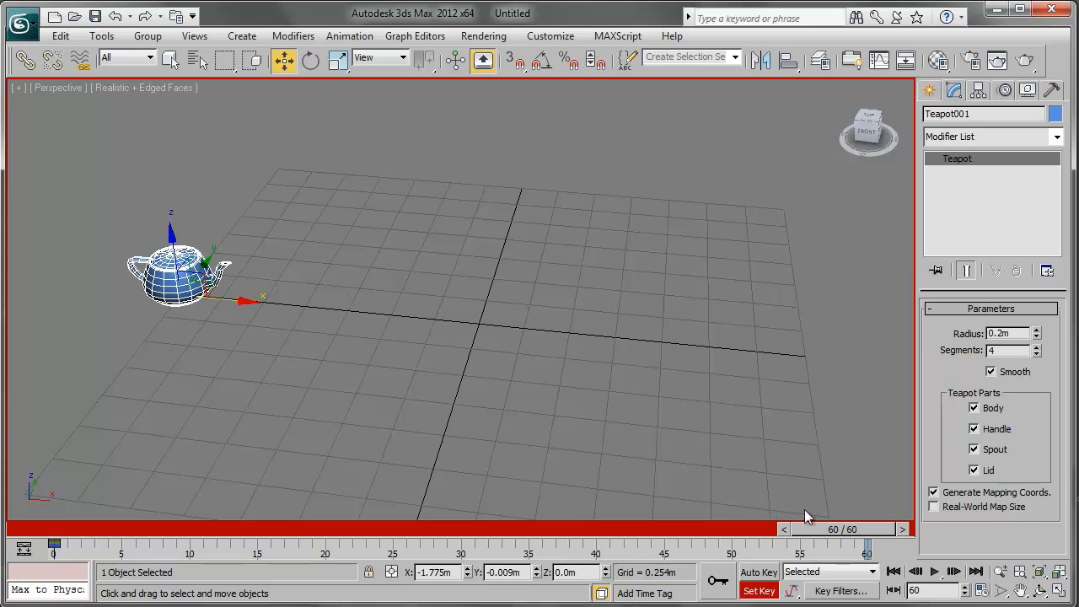
pyautogui.moveTo(847, 529)
pyautogui.mouseDown()
pyautogui.moveTo(610, 518)
pyautogui.moveTo(739, 518)
pyautogui.moveTo(455, 483)
pyautogui.moveTo(692, 482)
pyautogui.moveTo(438, 483)
pyautogui.moveTo(853, 512)
pyautogui.mouseUp()
pyautogui.moveTo(506, 364); pyautogui.dragTo(468, 350, button='middle')
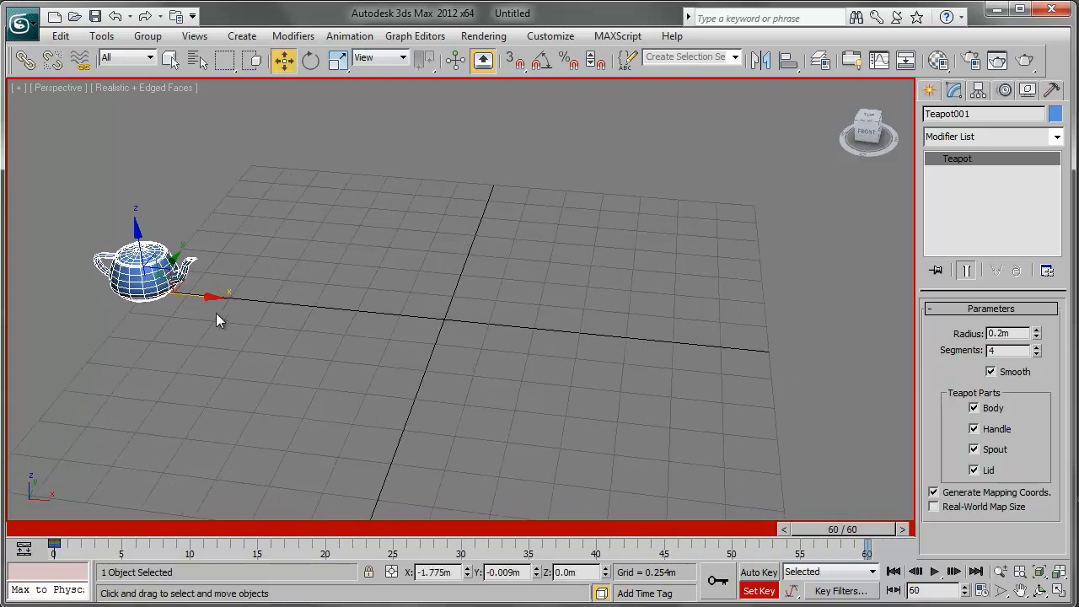
pyautogui.moveTo(232, 302); pyautogui.dragTo(797, 392)
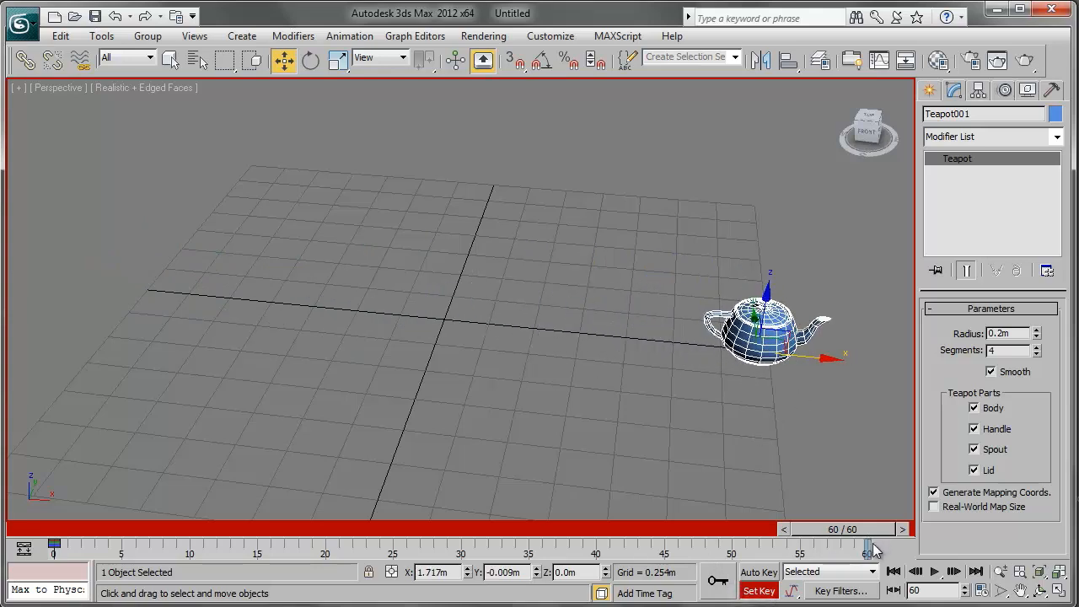
pyautogui.click(720, 582)
pyautogui.click(759, 590)
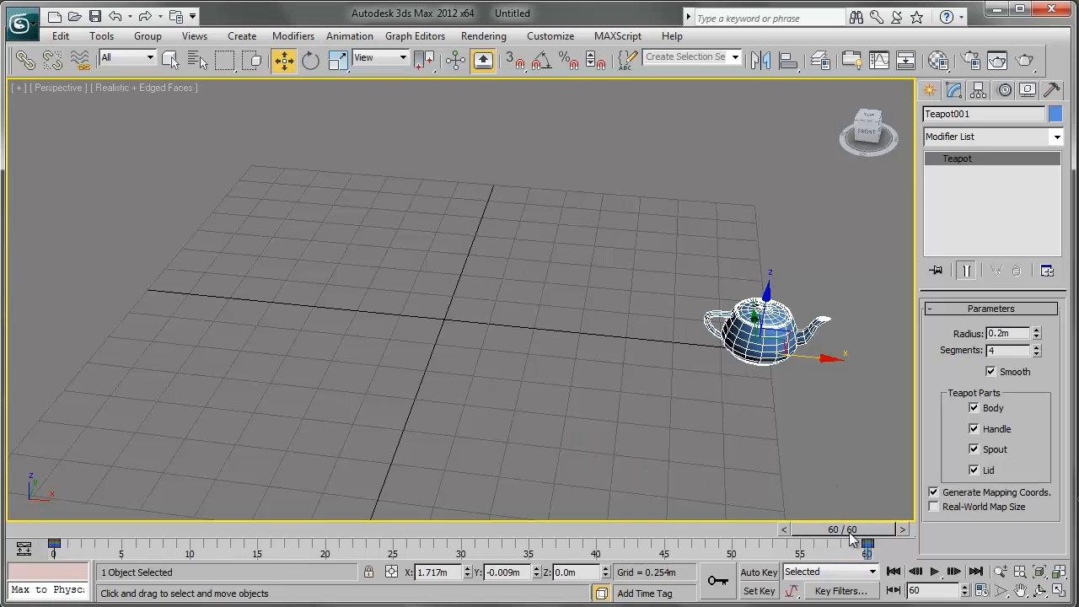
# Review the teapot's motion by scrubbing between frames 0 and 60 and playing the animation.
pyautogui.moveTo(853, 538); pyautogui.dragTo(73, 508)
pyautogui.press('w')
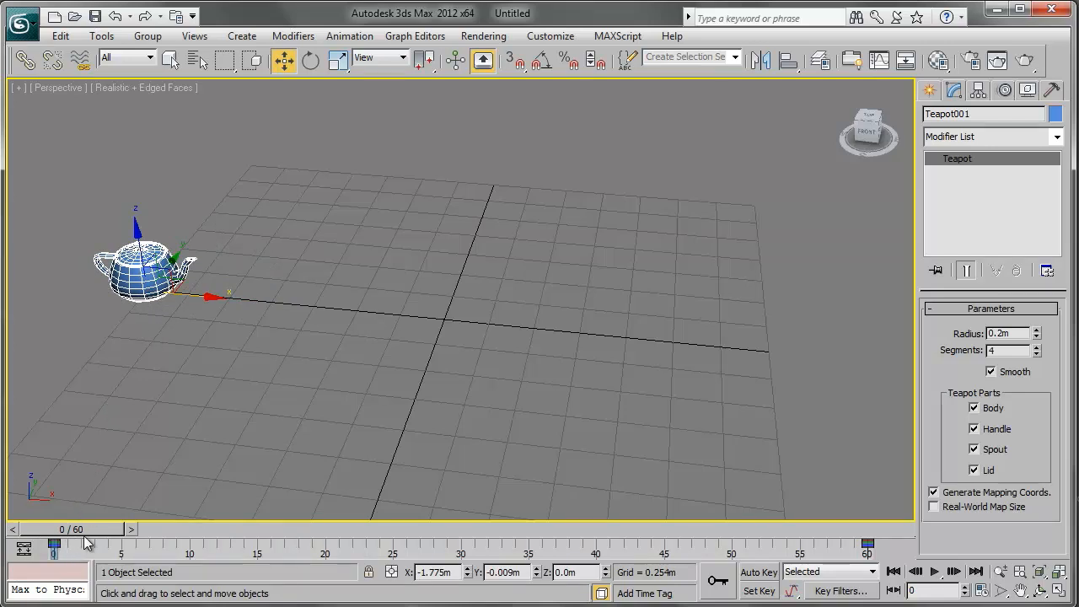
pyautogui.moveTo(93, 531); pyautogui.dragTo(851, 529)
pyautogui.press('w')
pyautogui.keyDown('alt'); pyautogui.moveTo(437, 368); pyautogui.dragTo(538, 388, button='middle'); pyautogui.keyUp('alt')
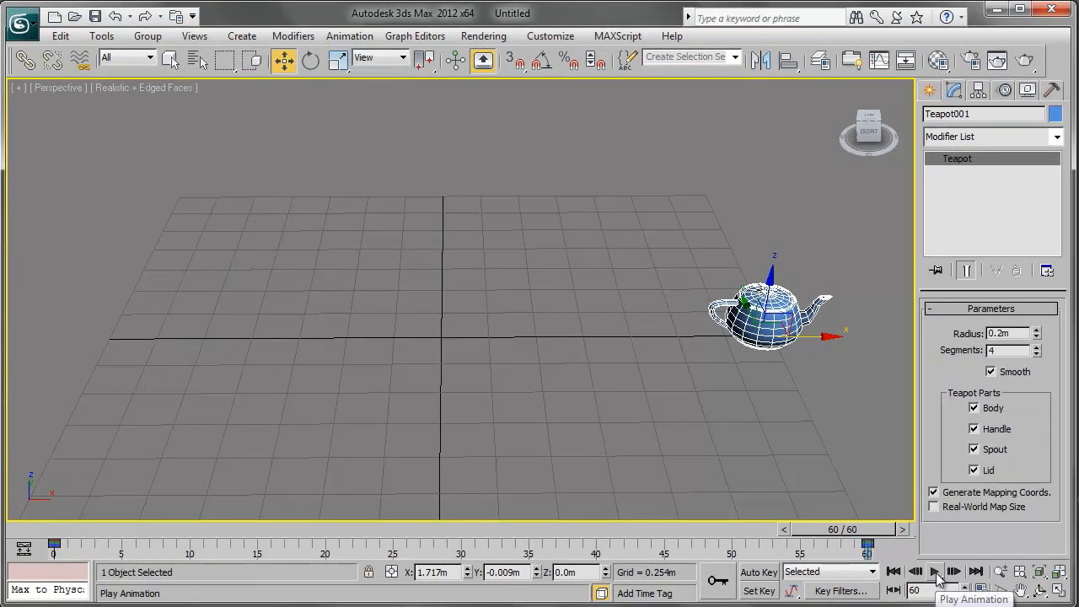
pyautogui.click(936, 571)
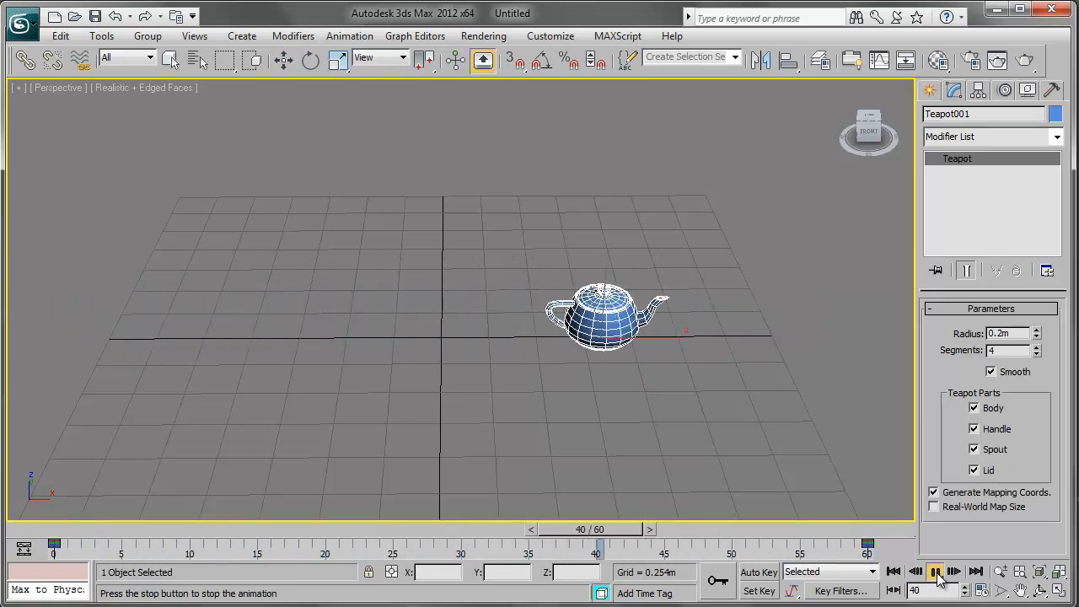
pyautogui.click(936, 572)
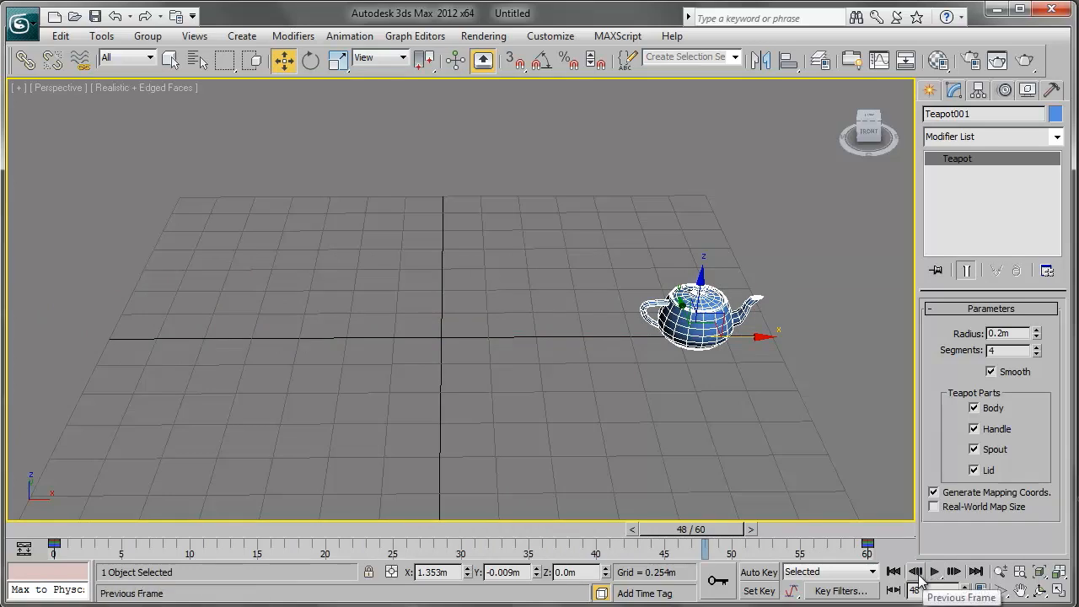
# Step the animation backward and forward one frame at a time to examine the teapot's position.
pyautogui.click(917, 572)
pyautogui.click(917, 572)
pyautogui.click(917, 571)
pyautogui.click(916, 571)
pyautogui.click(916, 572)
pyautogui.click(916, 572)
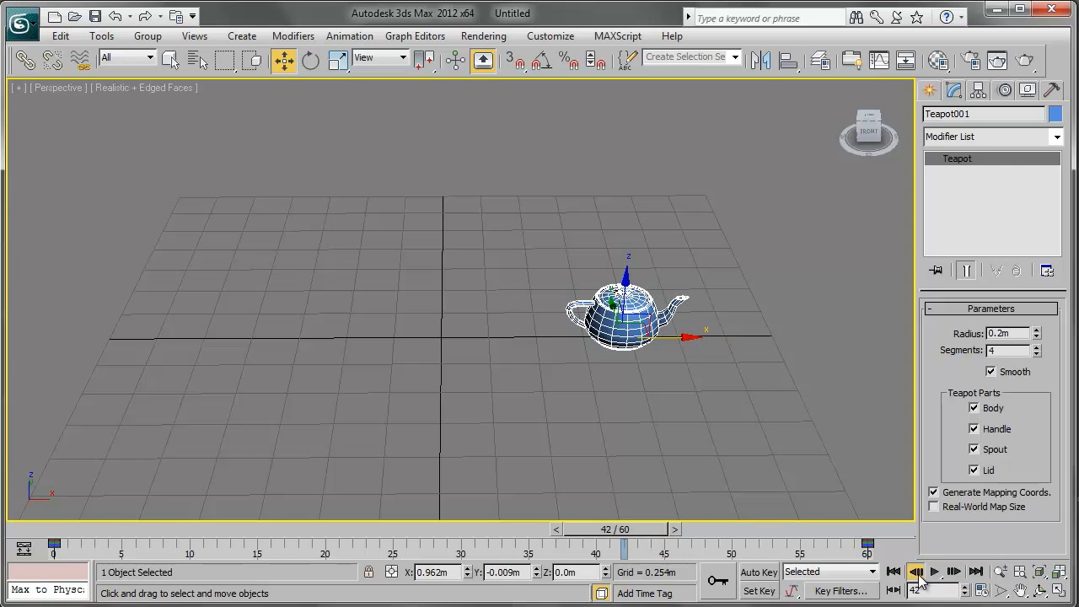
pyautogui.click(917, 572)
pyautogui.click(954, 572)
pyautogui.click(954, 571)
pyautogui.click(954, 572)
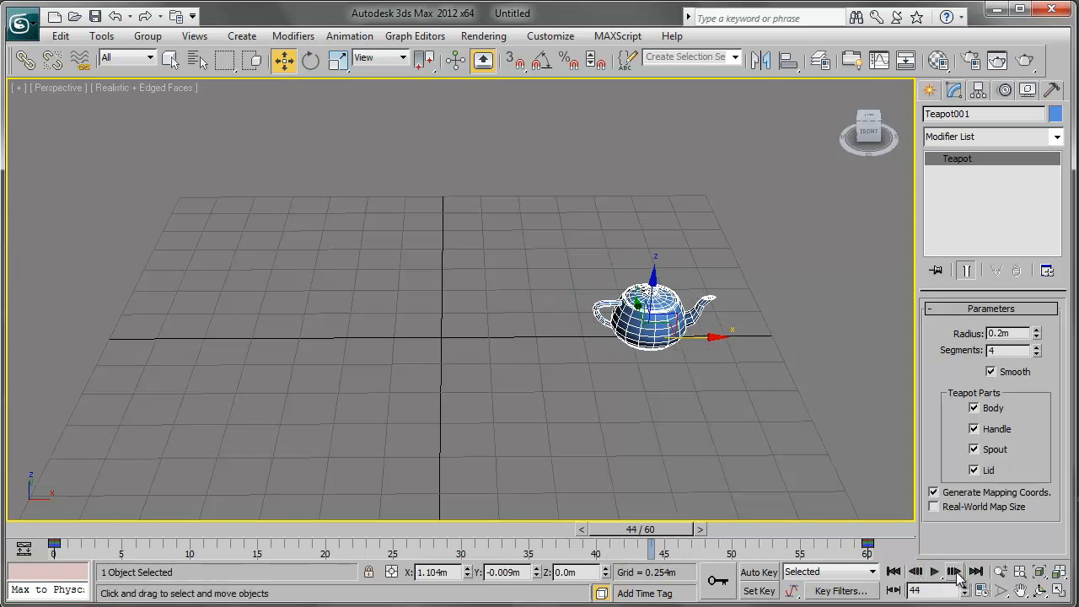
pyautogui.click(955, 572)
pyautogui.click(955, 572)
pyautogui.click(955, 573)
pyautogui.click(955, 573)
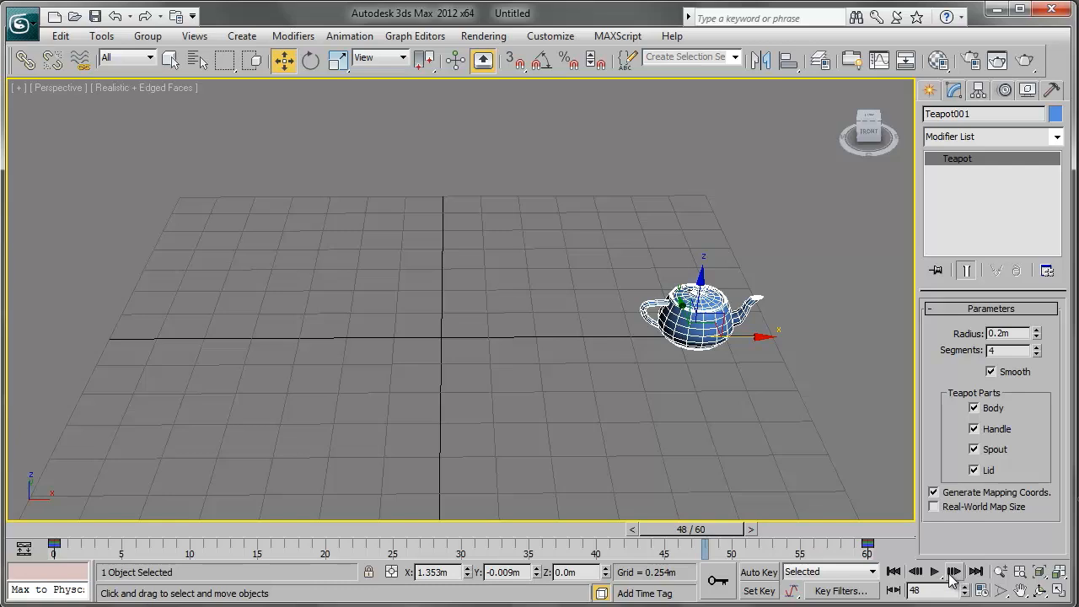
# Step the teapot animation frame by frame back to frame 41 and forward to frame 46.
pyautogui.press(',')
pyautogui.press(',')
pyautogui.press(',')
pyautogui.press(',')
pyautogui.press(',')
pyautogui.press(',')
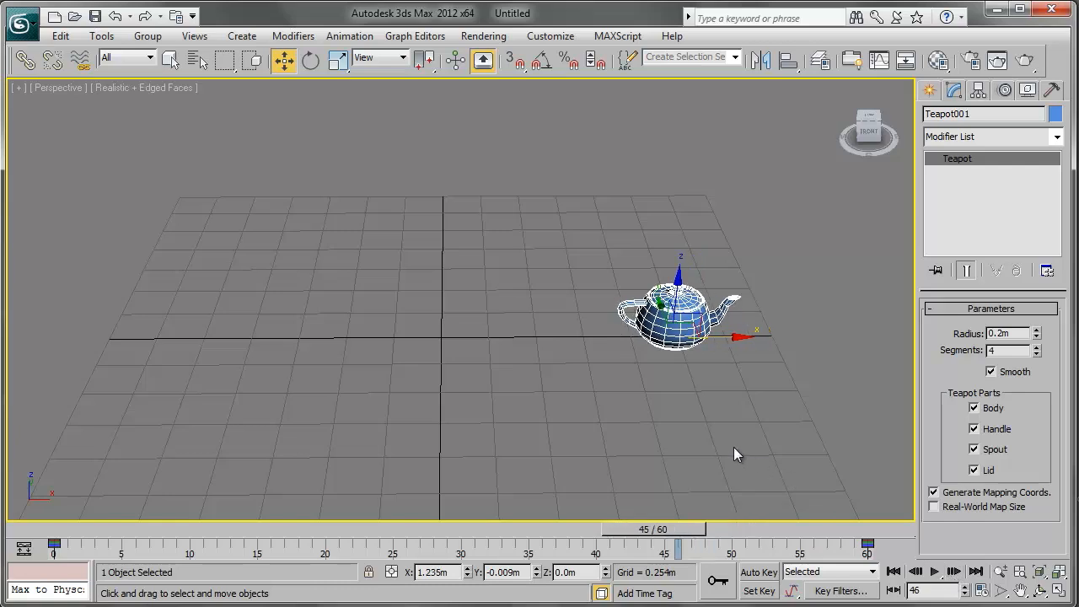
pyautogui.press(',')
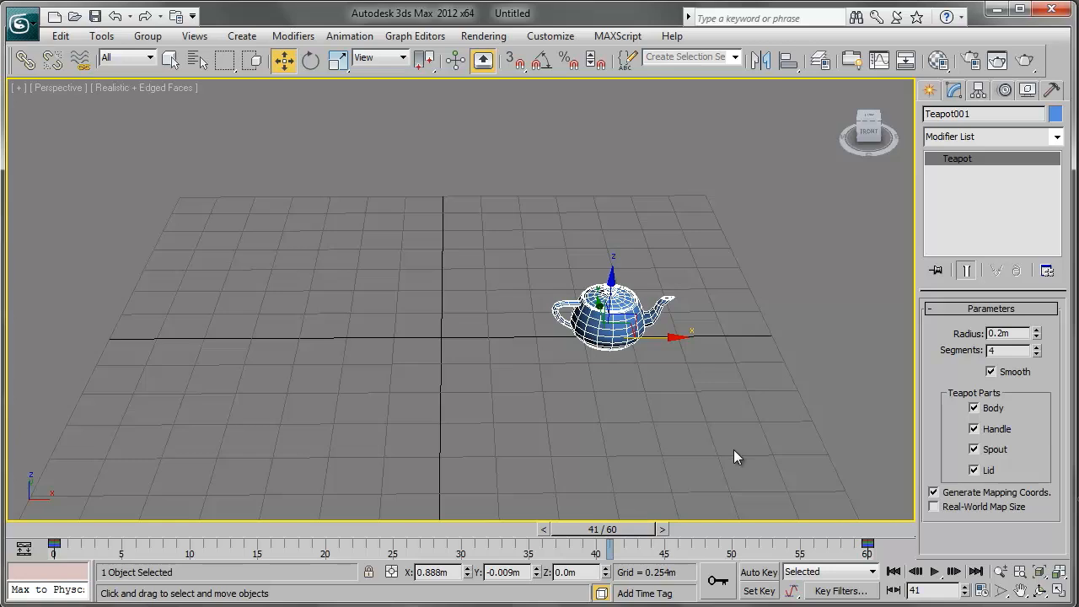
pyautogui.press('.')
pyautogui.press('.')
pyautogui.press('.')
pyautogui.press('.')
pyautogui.press('.')
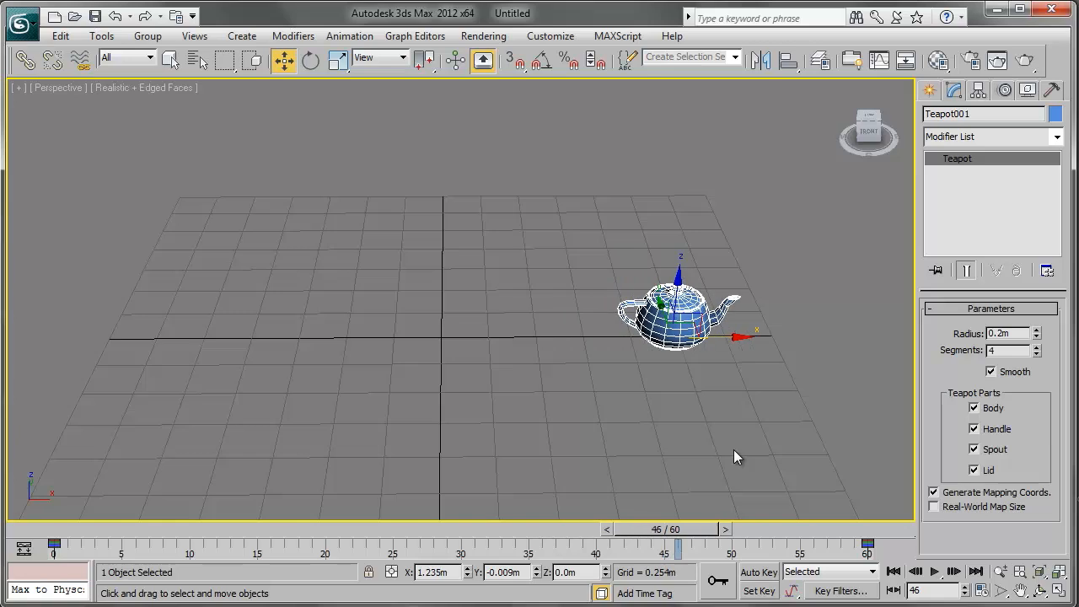
# Examine the teapot's position at the first and last frames, while scrubbing, and at frame 42, finishing at frame 60.
pyautogui.click(897, 574)
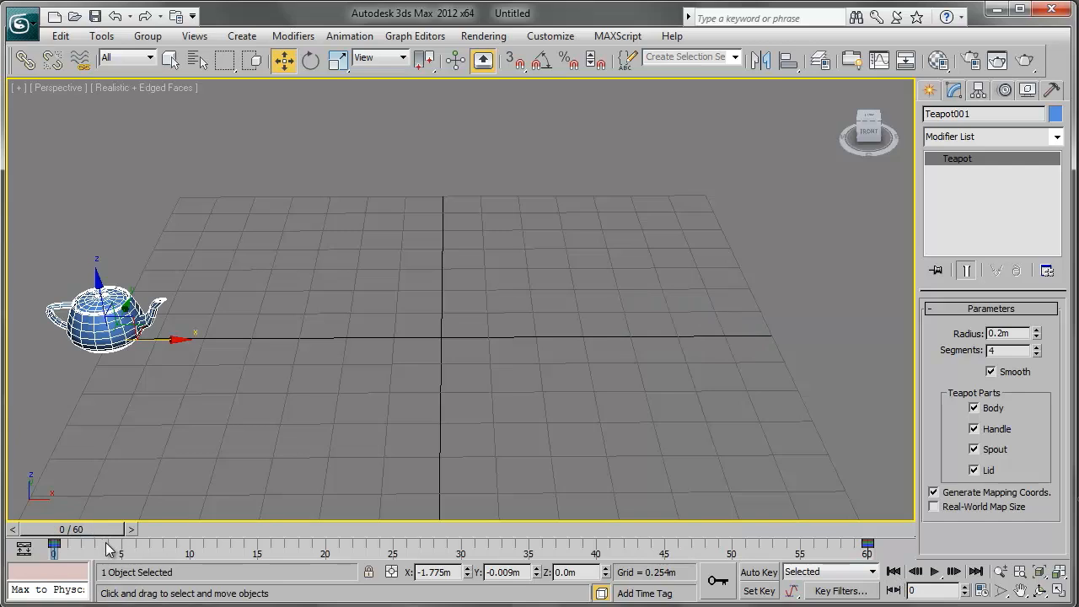
pyautogui.click(976, 572)
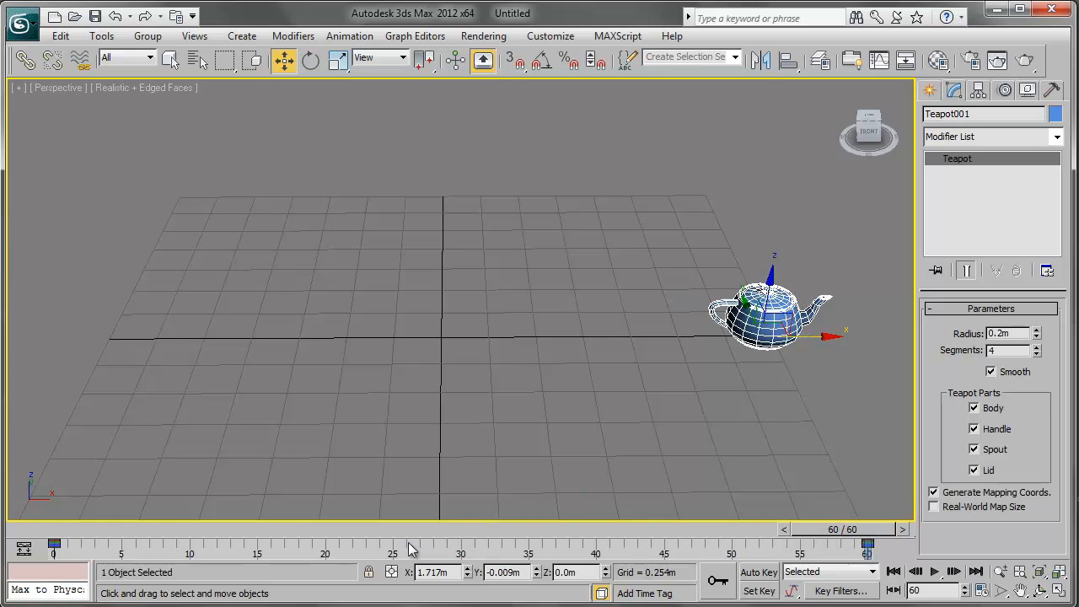
pyautogui.moveTo(846, 531); pyautogui.dragTo(353, 531)
pyautogui.press('w')
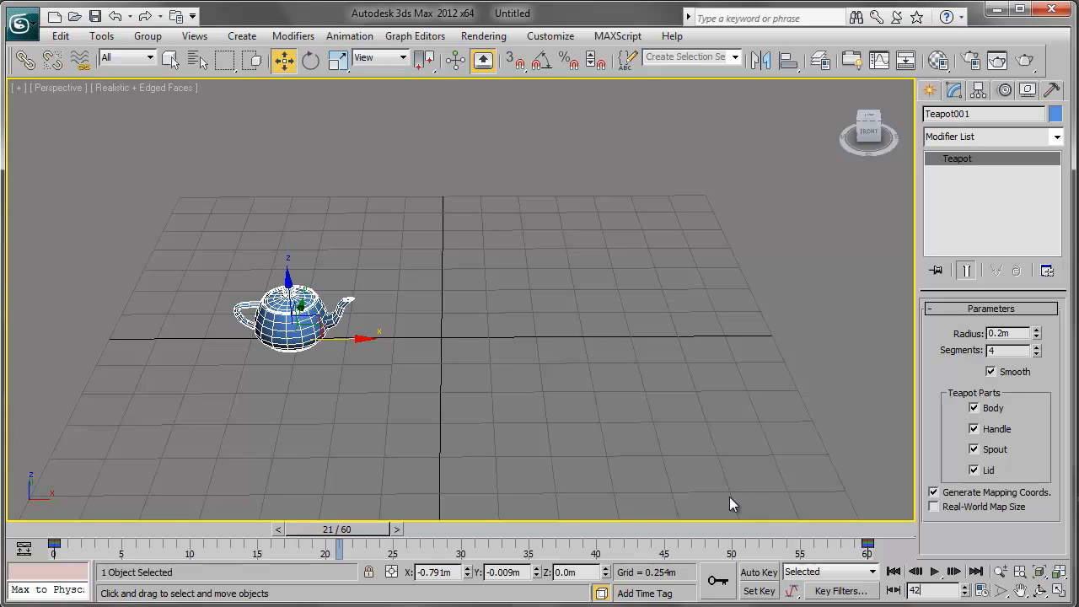
pyautogui.press('Return')
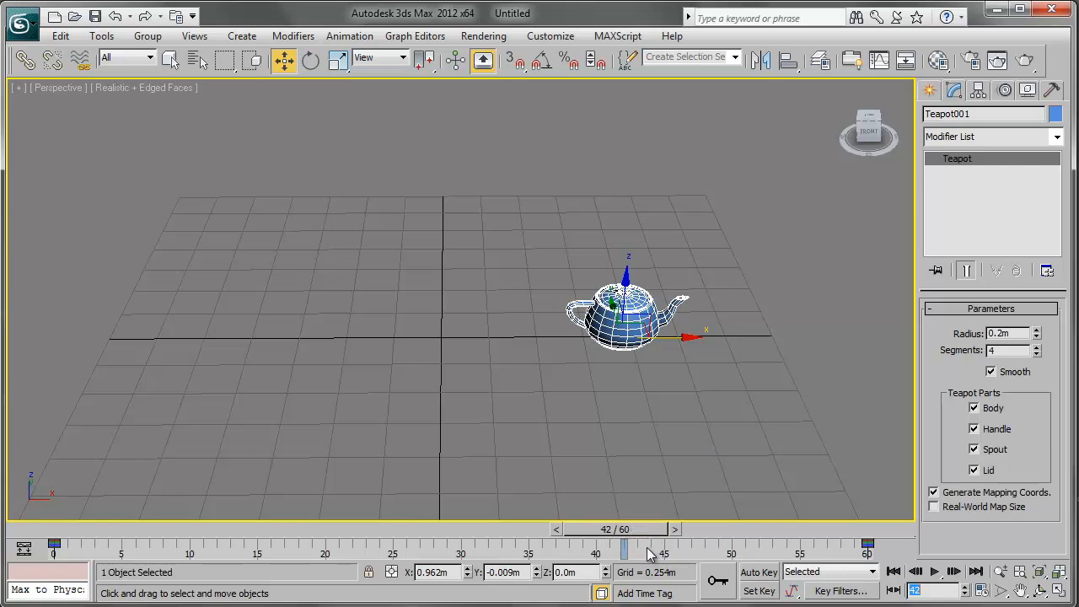
pyautogui.moveTo(652, 538); pyautogui.dragTo(879, 574)
pyautogui.press('w')
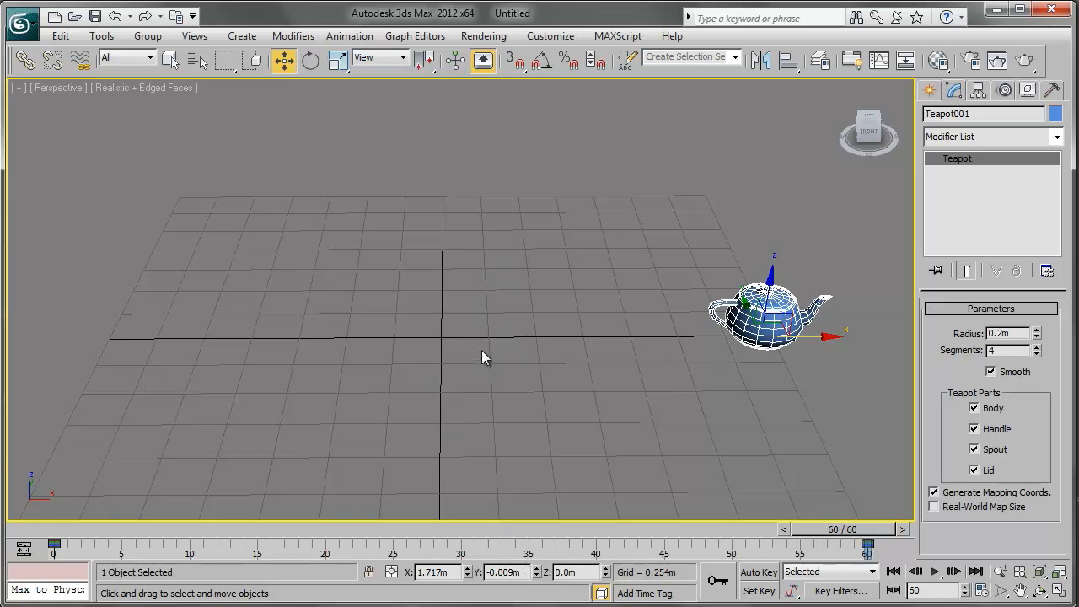
# Play the teapot animation and scrub back and forth between frames 0 and 60 to study the in-between motion.
pyautogui.keyDown('alt'); pyautogui.moveTo(507, 350); pyautogui.dragTo(518, 350, button='middle'); pyautogui.keyUp('alt')
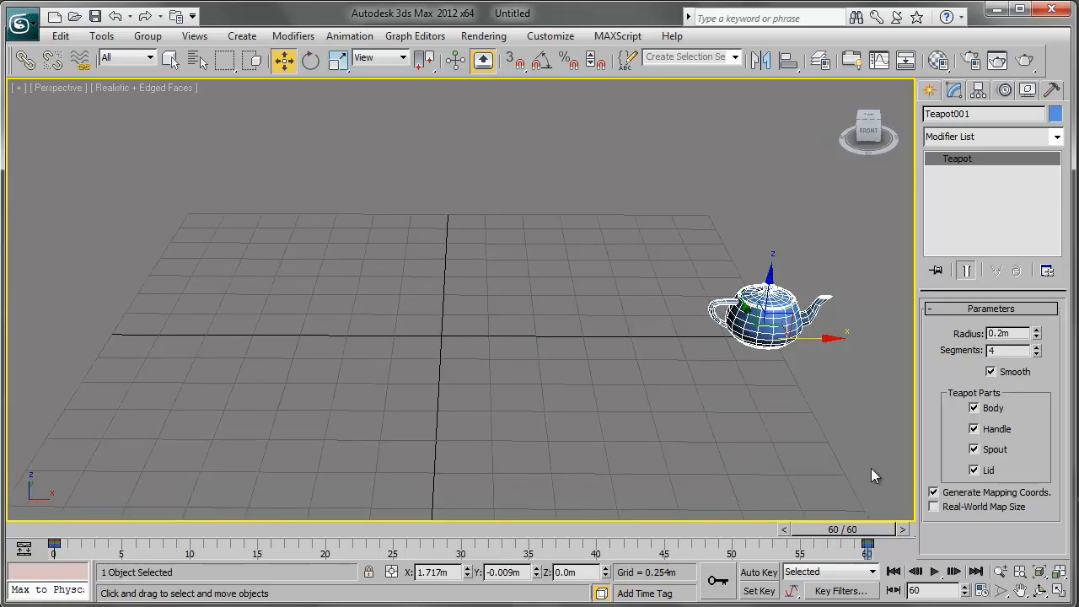
pyautogui.click(935, 572)
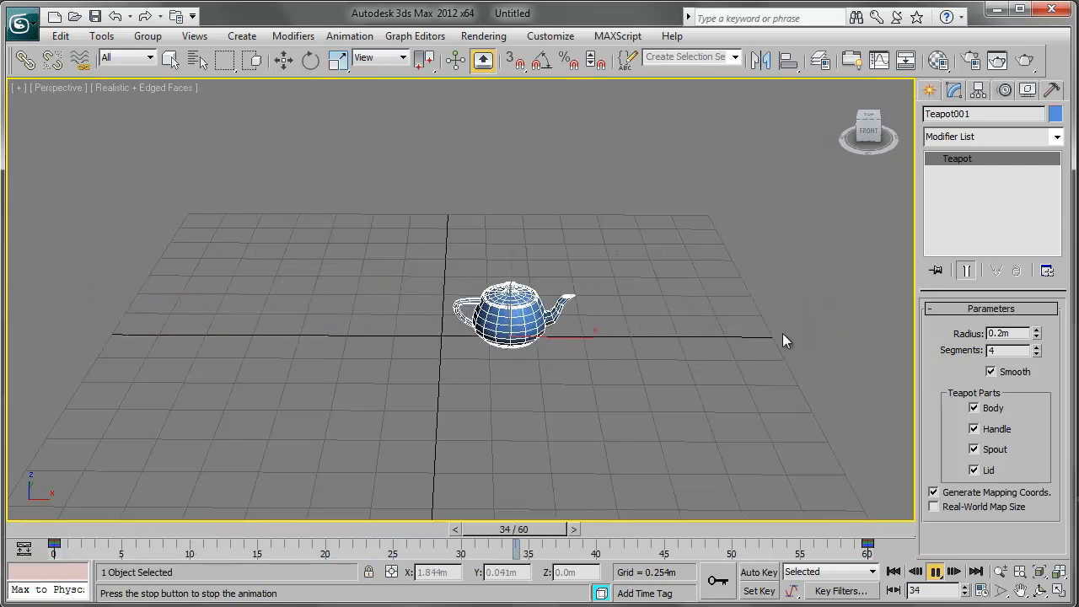
pyautogui.click(935, 572)
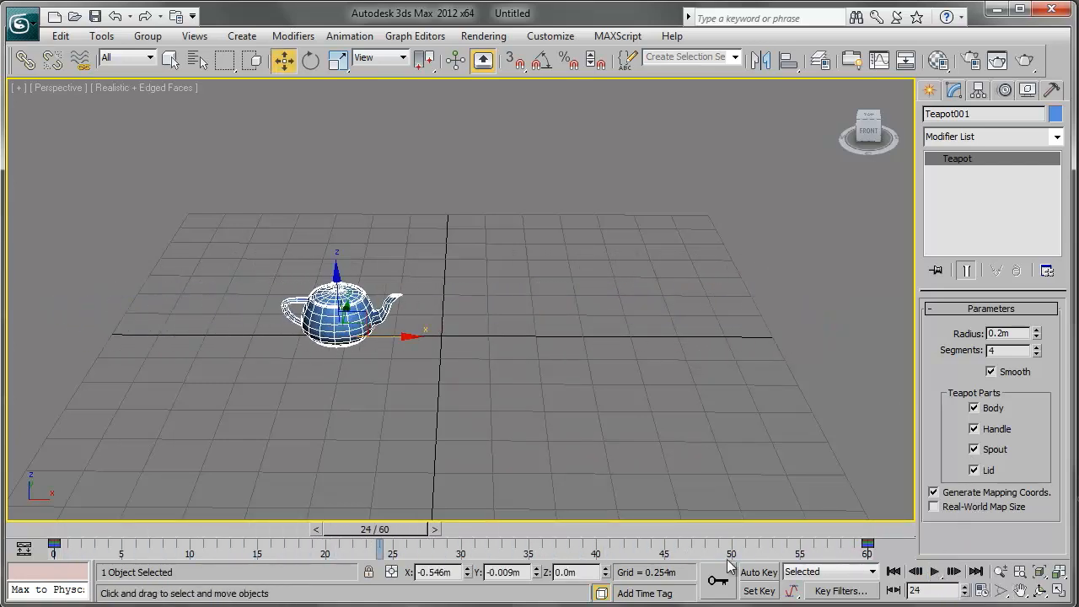
pyautogui.moveTo(357, 533); pyautogui.dragTo(852, 514)
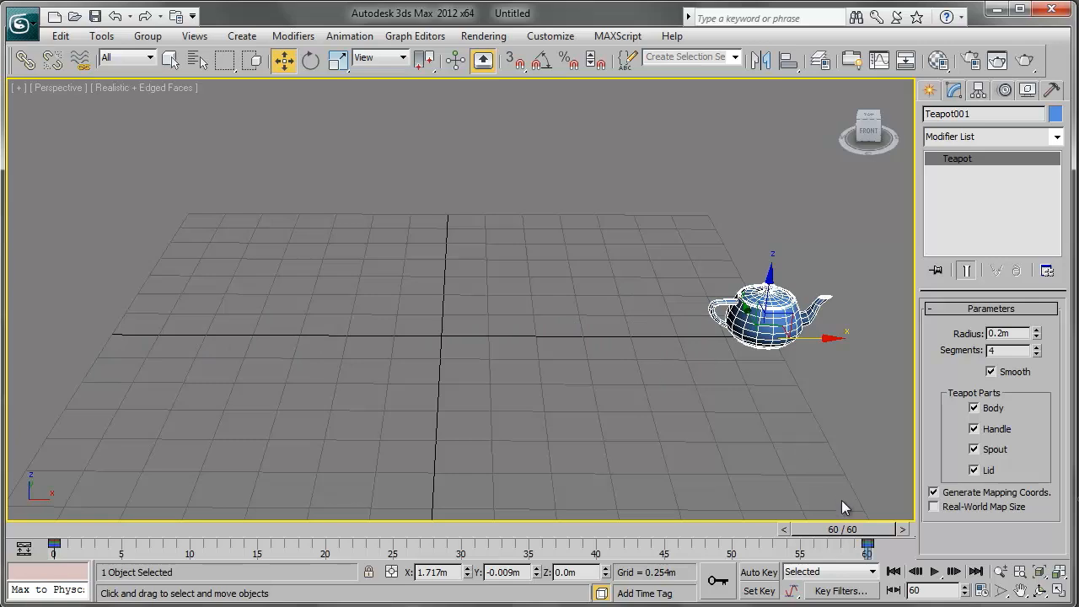
pyautogui.moveTo(835, 529); pyautogui.dragTo(646, 533)
pyautogui.moveTo(115, 517); pyautogui.dragTo(56, 540)
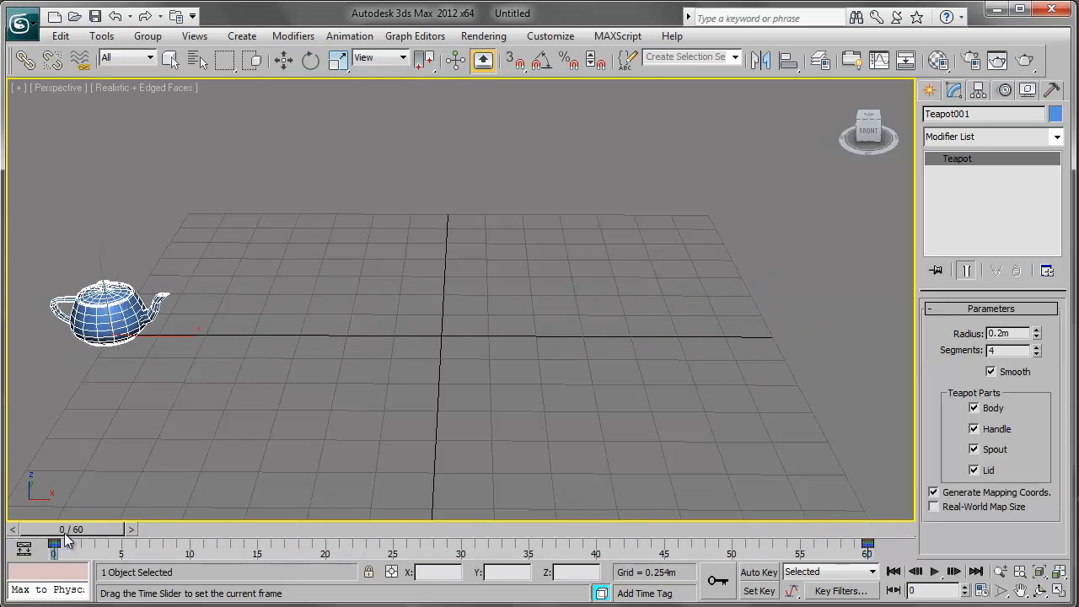
pyautogui.press('w')
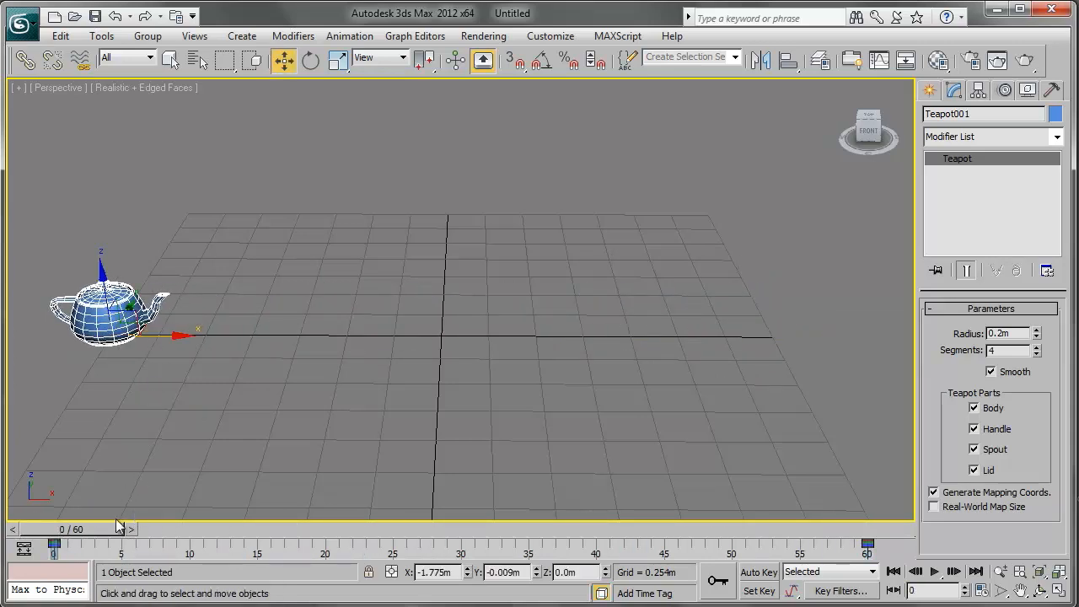
pyautogui.moveTo(96, 532); pyautogui.dragTo(498, 573)
pyautogui.moveTo(498, 531); pyautogui.dragTo(890, 540)
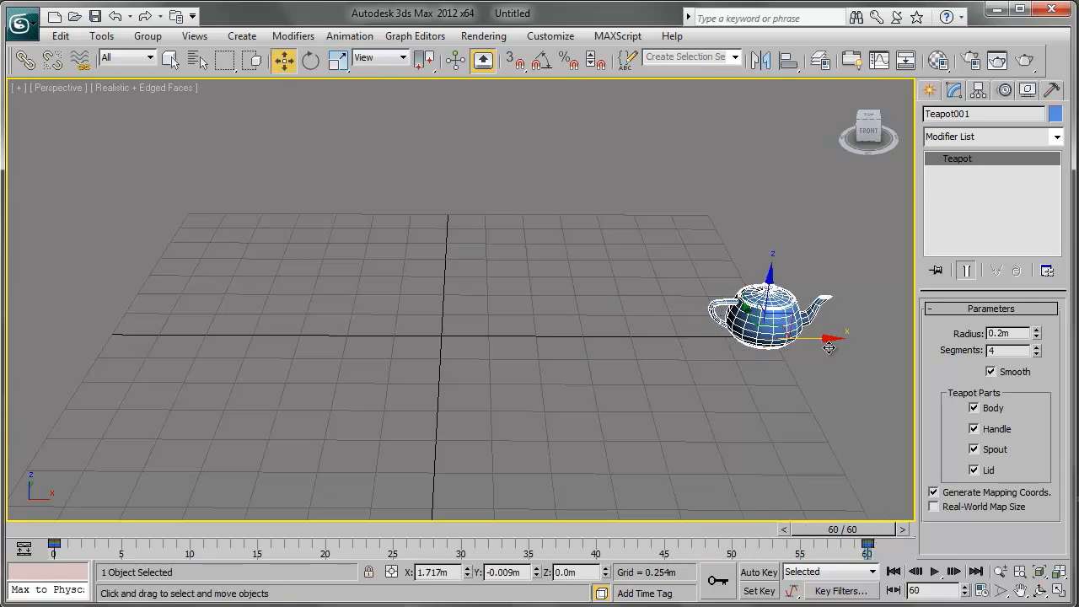
# Play and stop the animation, and move the teapot along X to about -1.688 m at frame 7.
pyautogui.click(937, 571)
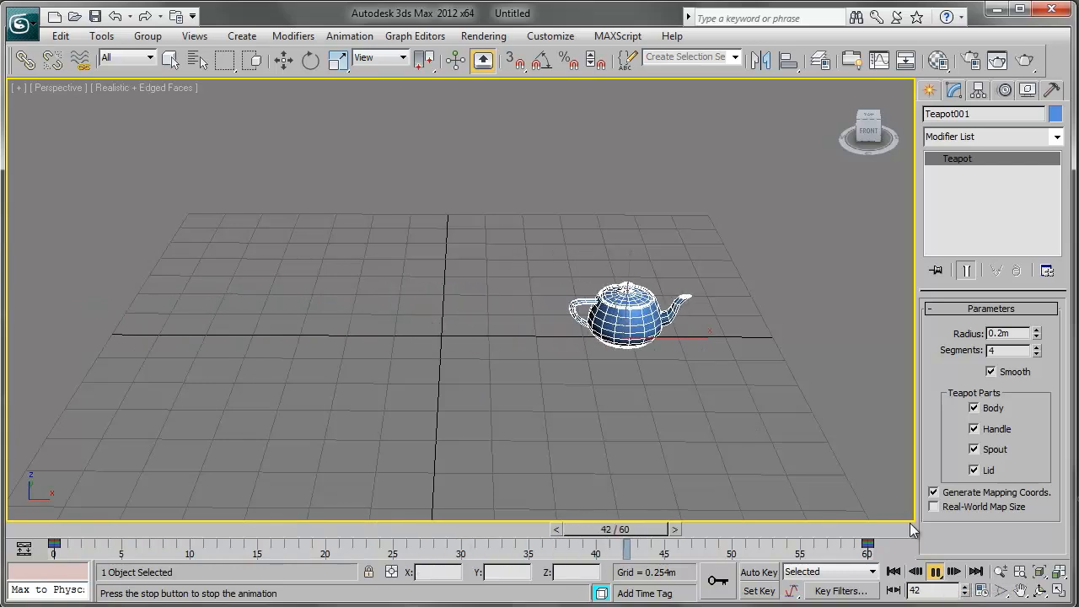
pyautogui.click(936, 572)
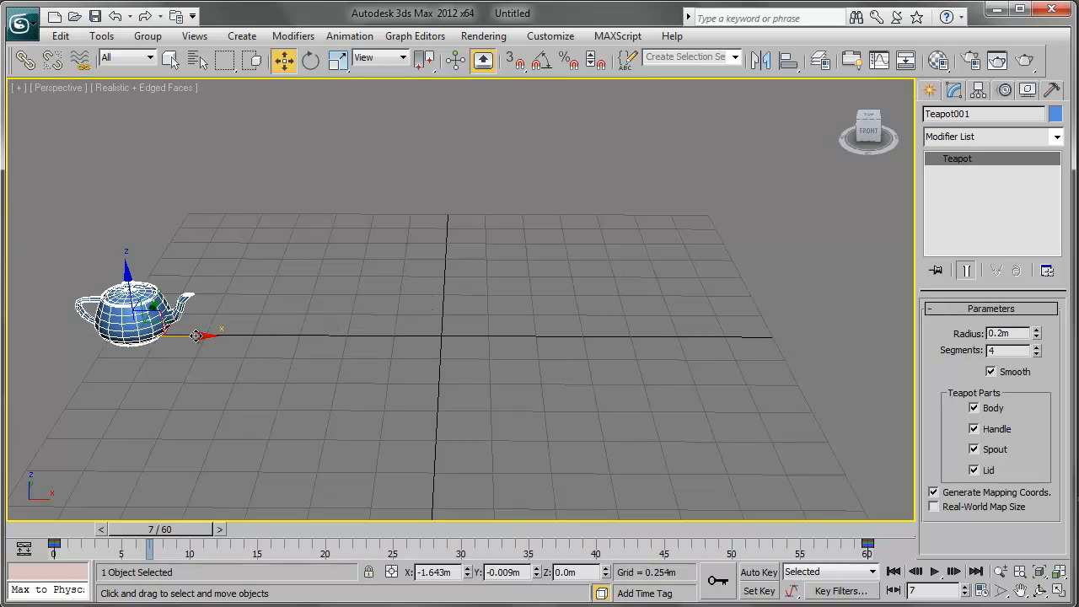
pyautogui.moveTo(196, 336); pyautogui.dragTo(187, 335)
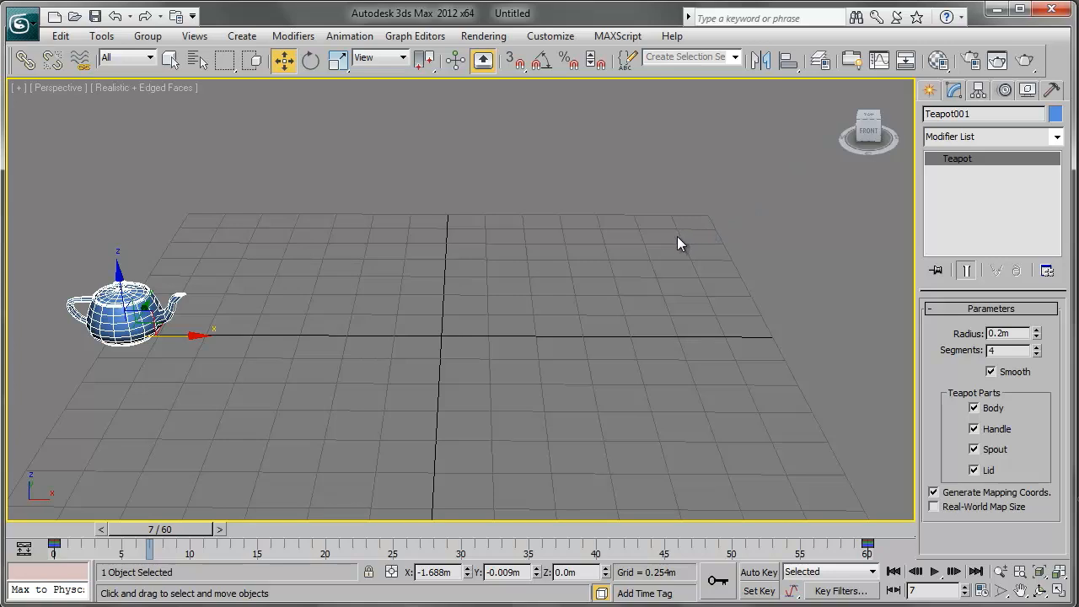
# Examine the teapot's position curve in the Curve Editor and compare it with the viewport motion up to frame 53.
pyautogui.click(880, 62)
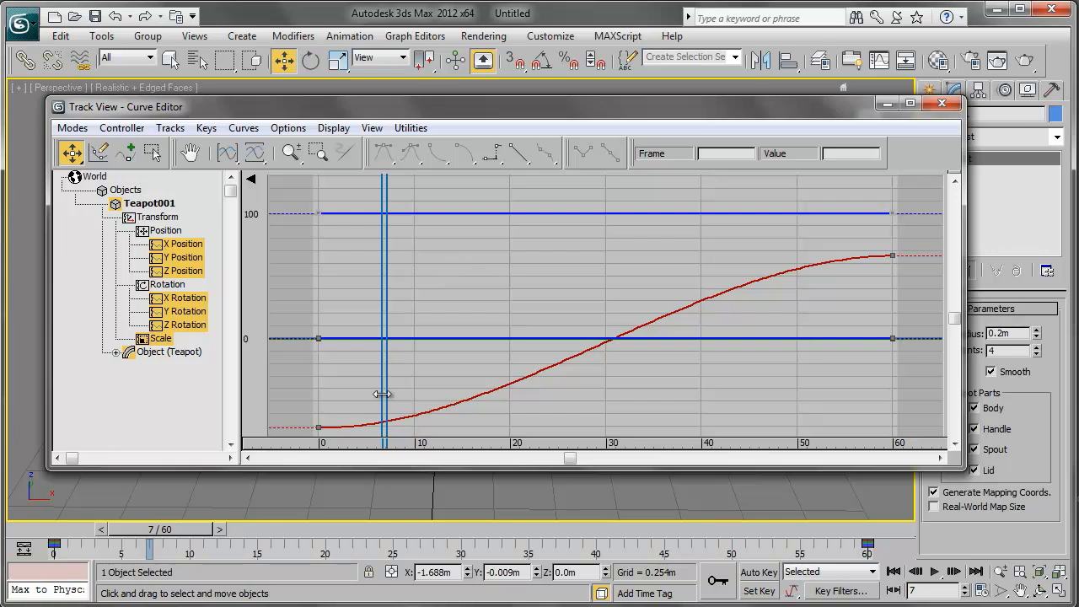
pyautogui.click(889, 105)
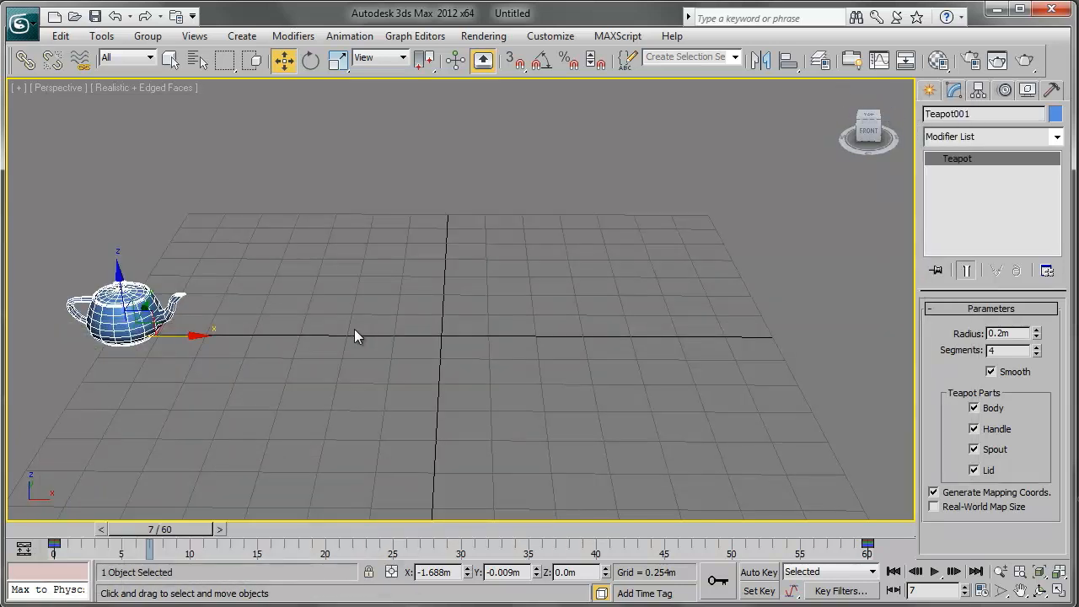
pyautogui.moveTo(143, 528); pyautogui.dragTo(769, 532)
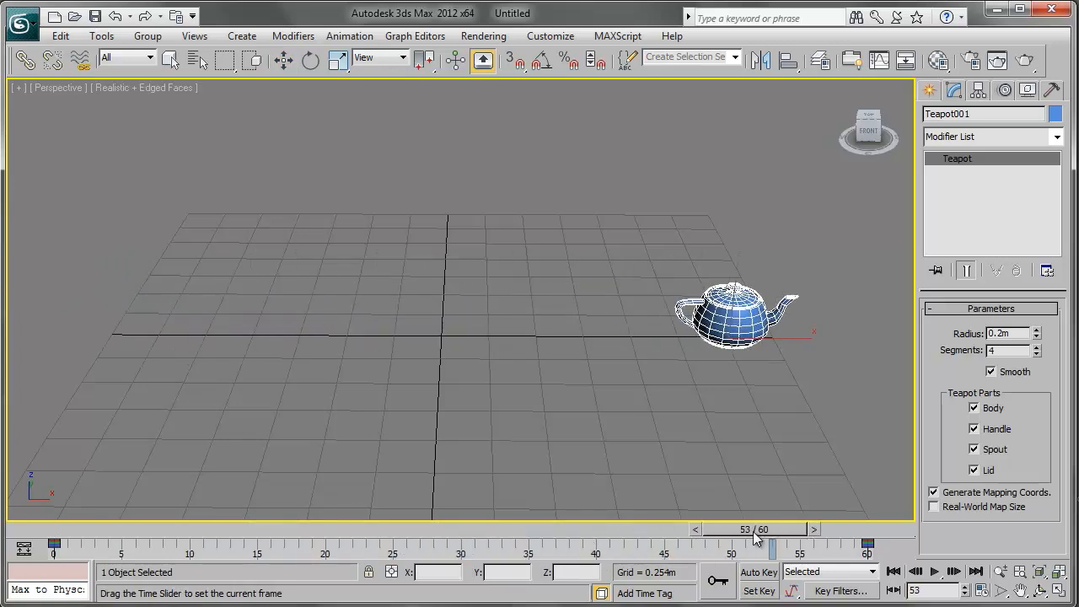
pyautogui.press('w')
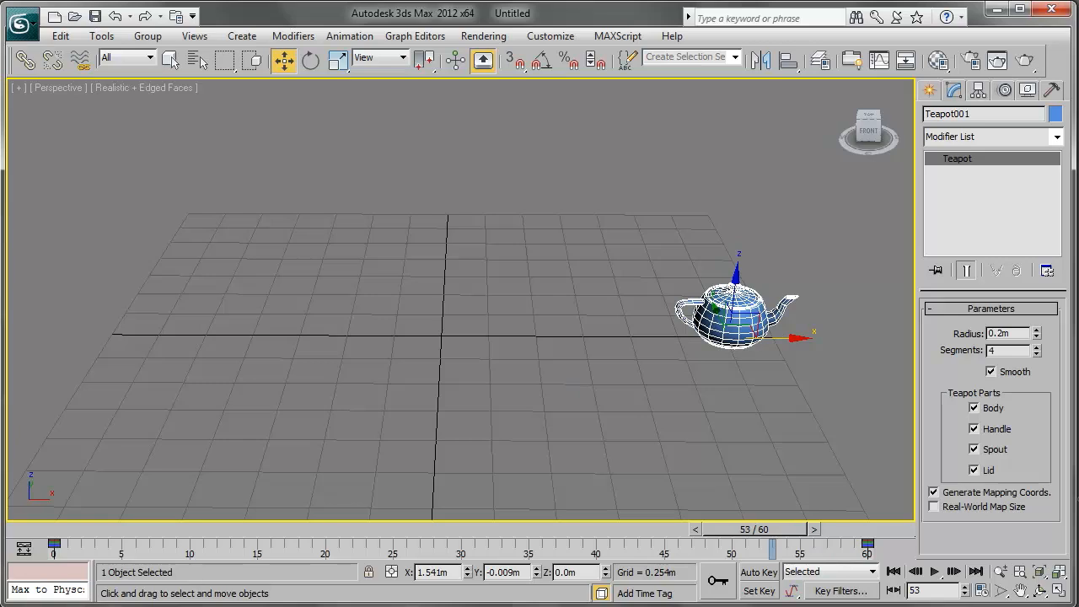
pyautogui.click(44, 605)
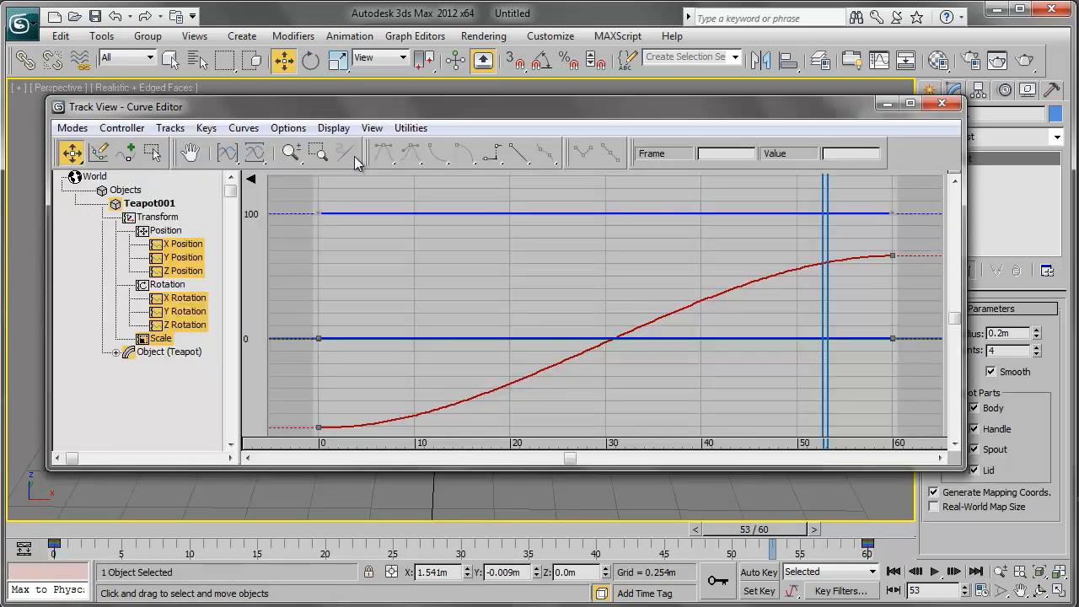
pyautogui.moveTo(404, 117); pyautogui.dragTo(424, 116)
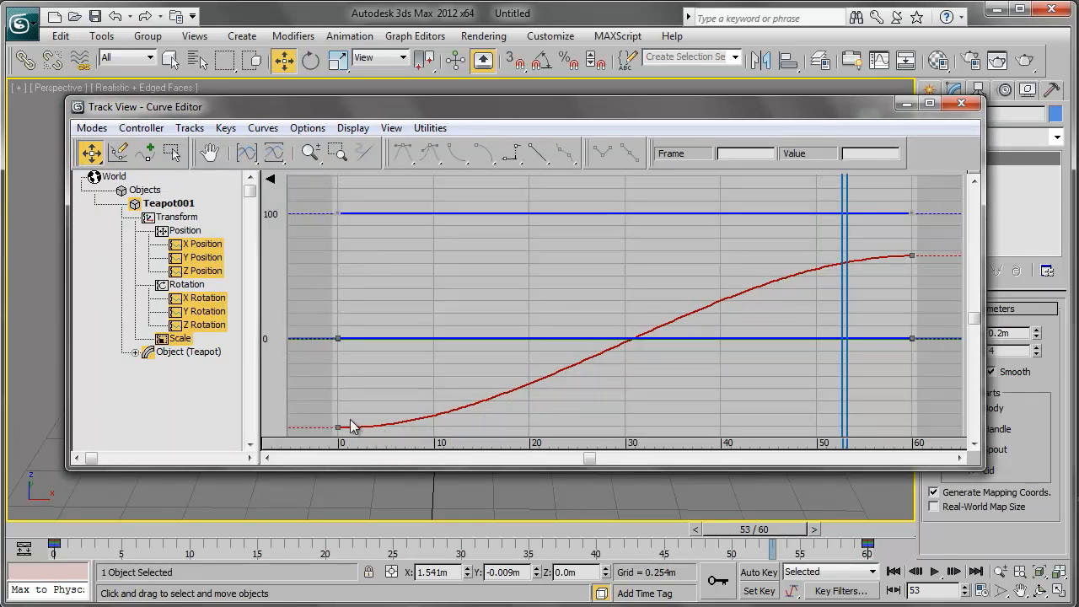
pyautogui.click(907, 103)
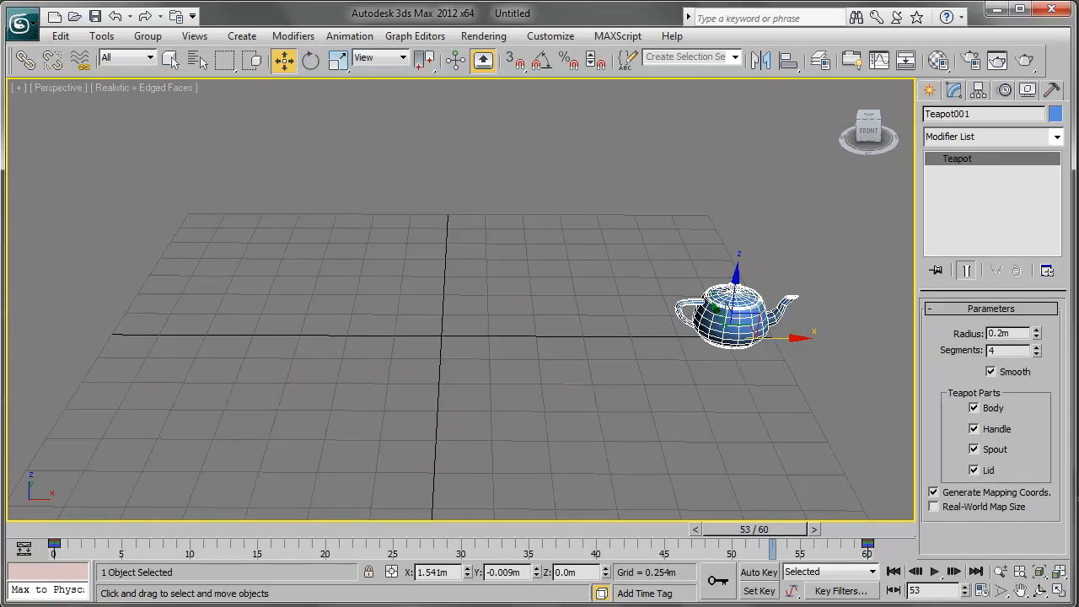
# Bring the Curve Editor back up and select all of the teapot's animation keys.
pyautogui.click(237, 601)
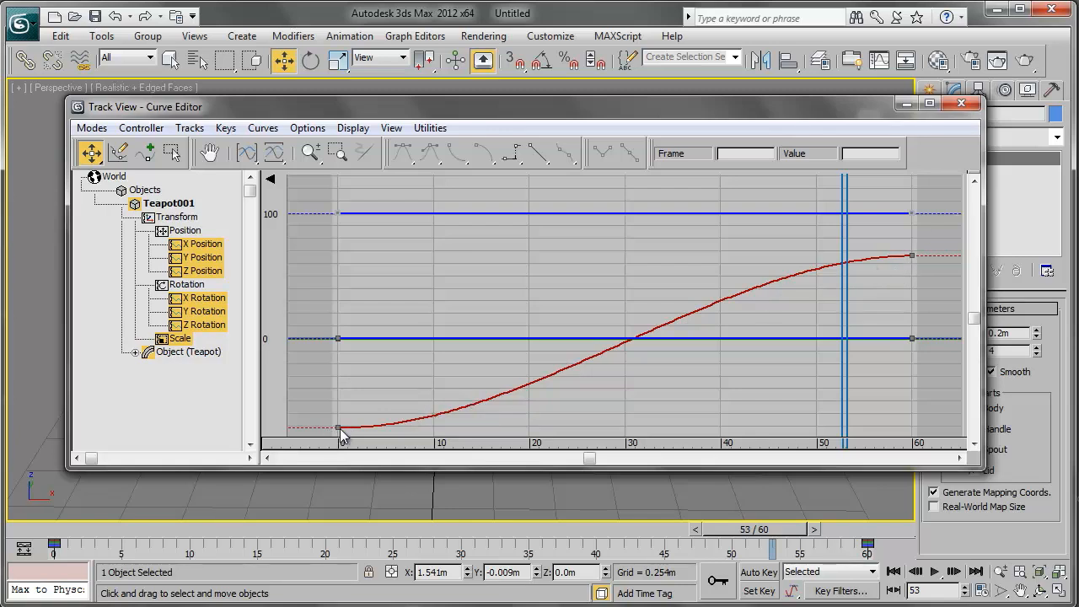
pyautogui.moveTo(585, 282)
pyautogui.mouseDown(button='middle')
pyautogui.moveTo(540, 258)
pyautogui.moveTo(593, 269)
pyautogui.moveTo(585, 298)
pyautogui.mouseUp(button='middle')
pyautogui.scroll(-1, 546, 266)
pyautogui.scroll(-1, 594, 293)
pyautogui.scroll(-1, 590, 295)
pyautogui.scroll(1, 590, 295)
pyautogui.click(310, 152)
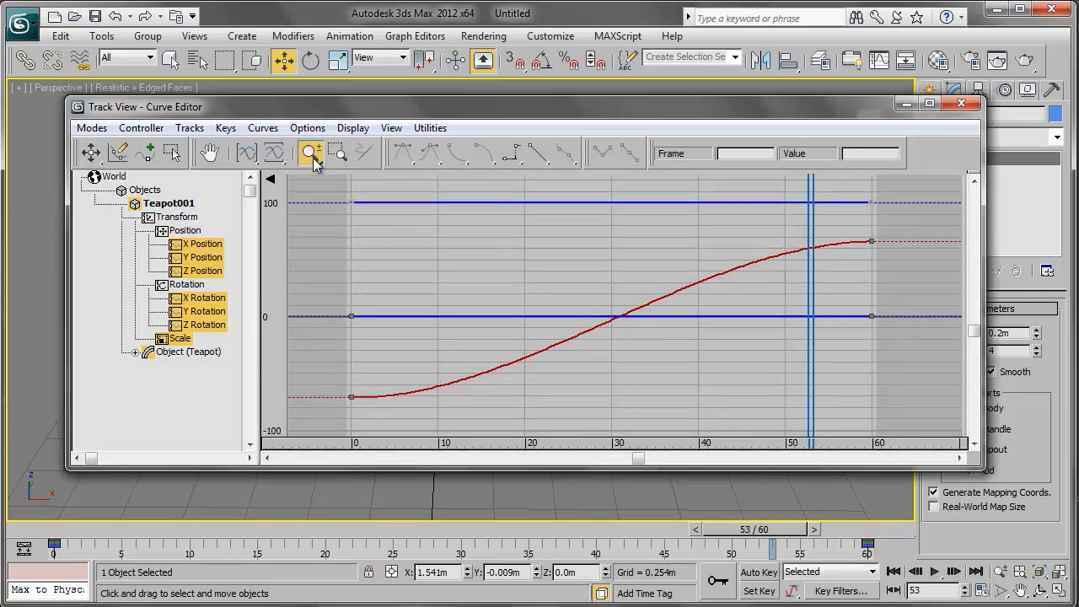
pyautogui.moveTo(489, 258)
pyautogui.mouseDown()
pyautogui.moveTo(485, 292)
pyautogui.moveTo(484, 229)
pyautogui.moveTo(485, 280)
pyautogui.moveTo(484, 260)
pyautogui.mouseUp()
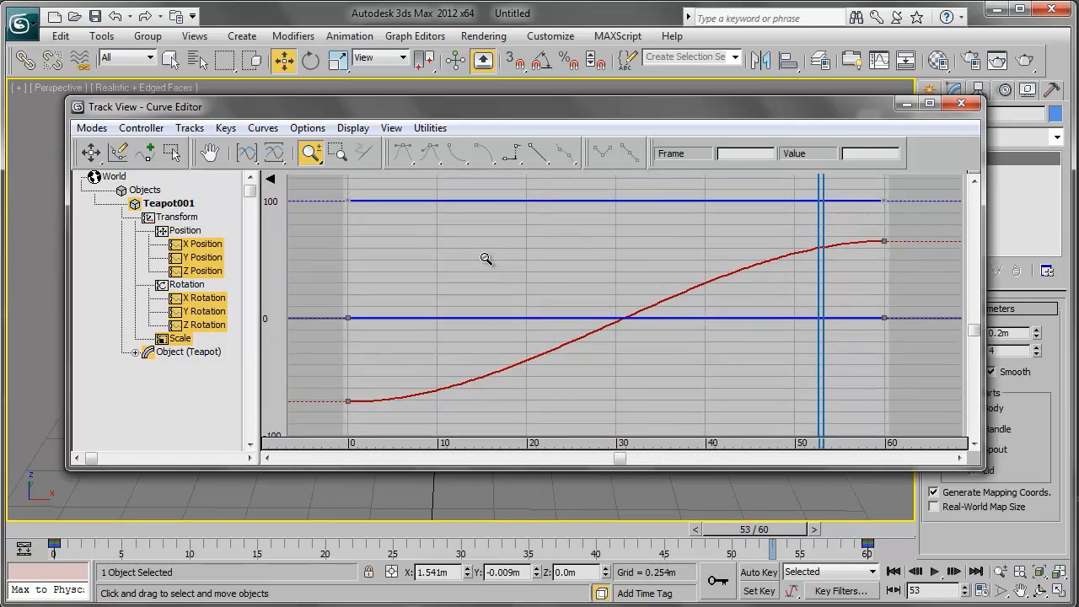
pyautogui.rightClick(347, 220)
pyautogui.moveTo(330, 193); pyautogui.dragTo(439, 282)
pyautogui.hotkey('ctrl', 'a')
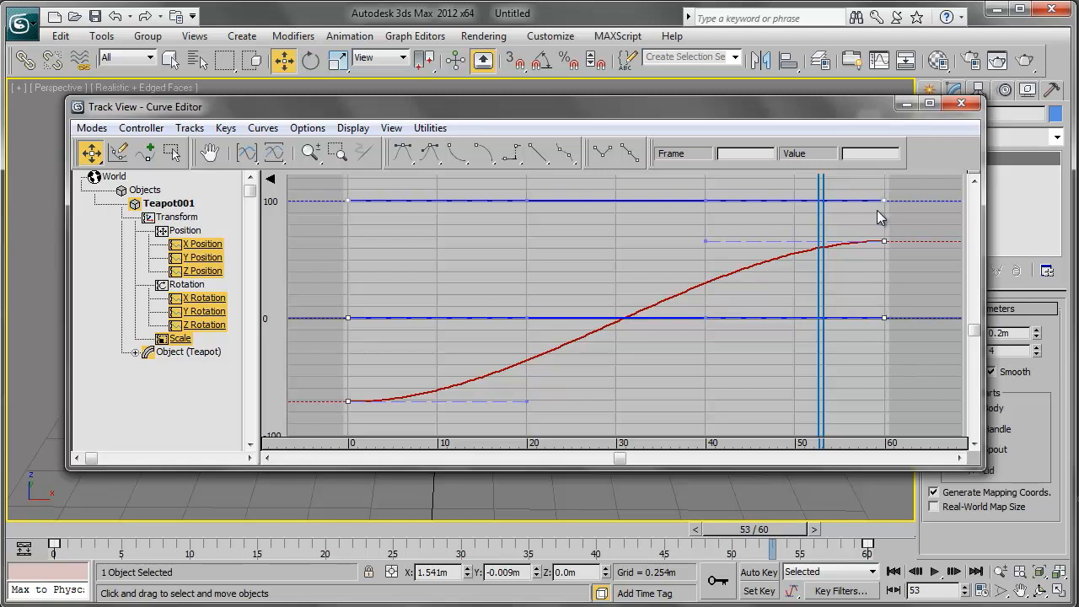
# Try reshaping the X Position curve with its frame 0 tangent handle, and set all selected keys' tangents to linear.
pyautogui.moveTo(527, 402); pyautogui.dragTo(523, 235)
pyautogui.moveTo(521, 247); pyautogui.dragTo(599, 378)
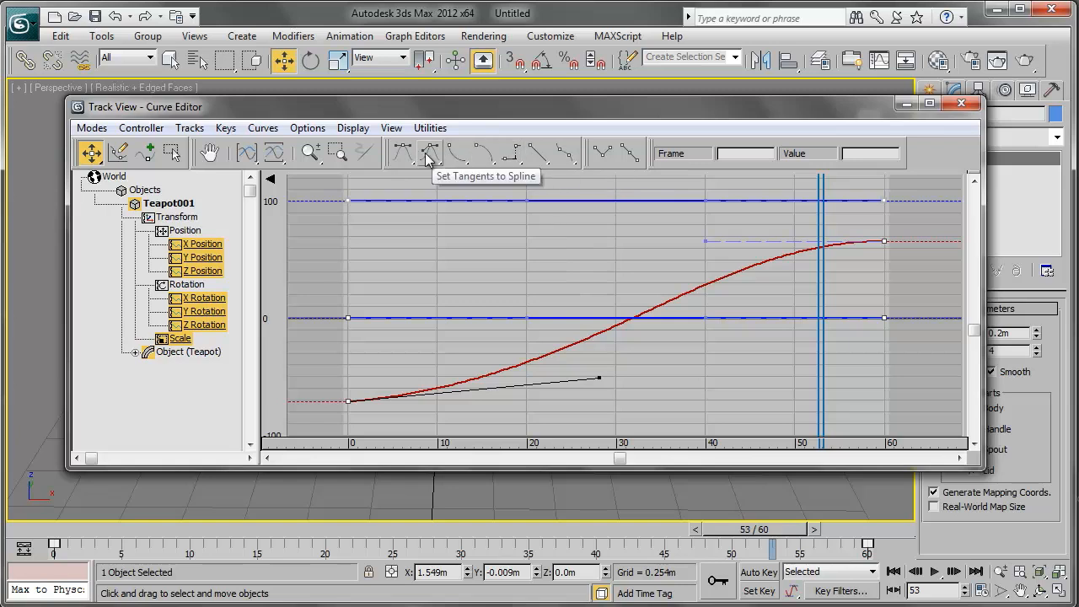
pyautogui.click(538, 157)
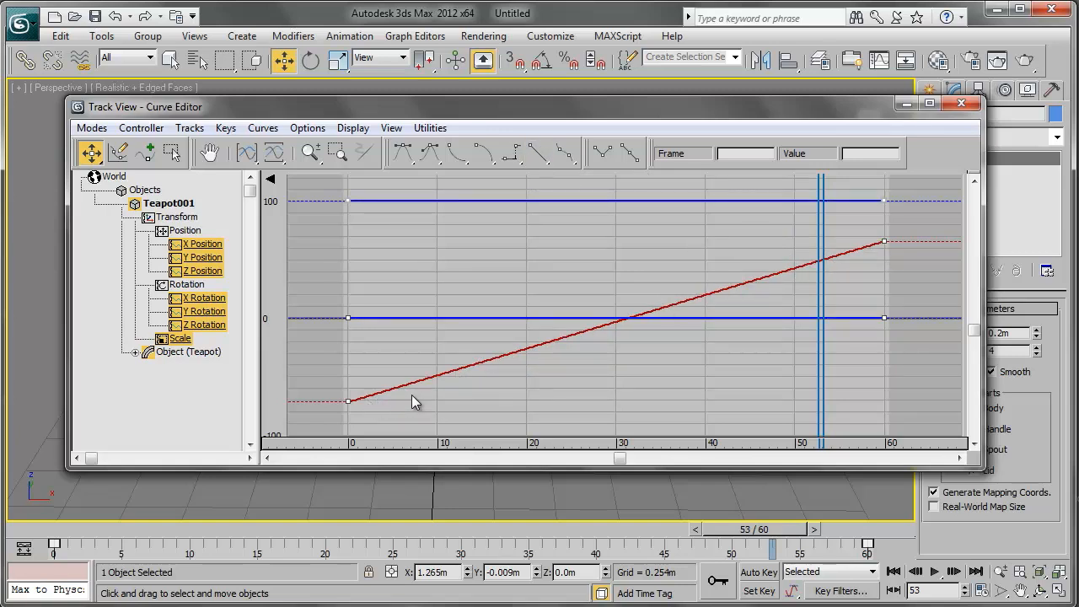
pyautogui.click(960, 104)
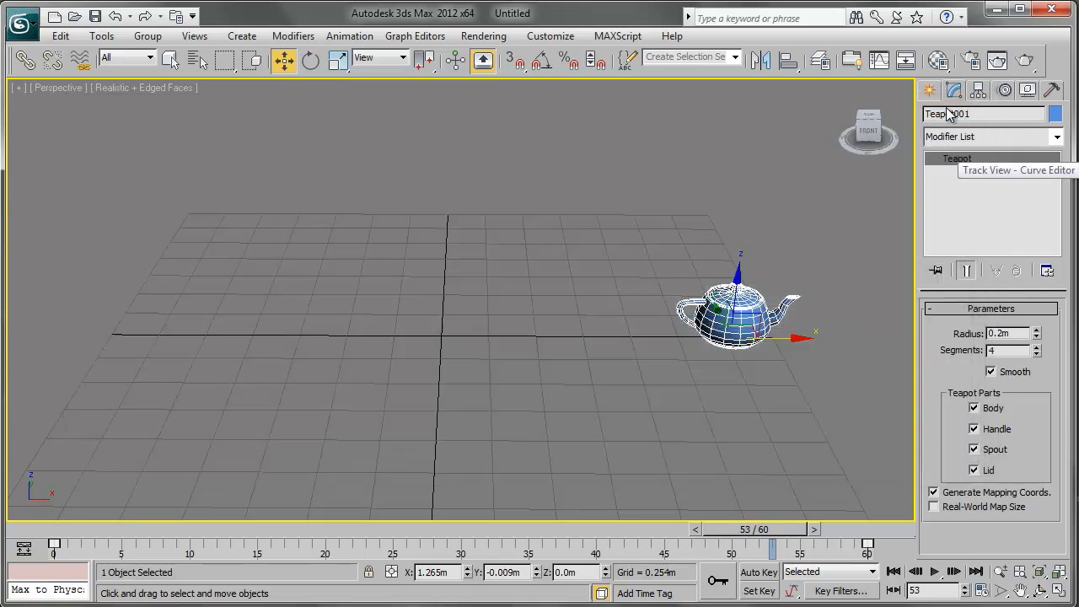
# Play the animation to review the teapot's linear motion, stop it and scrub to frame 2.
pyautogui.click(934, 572)
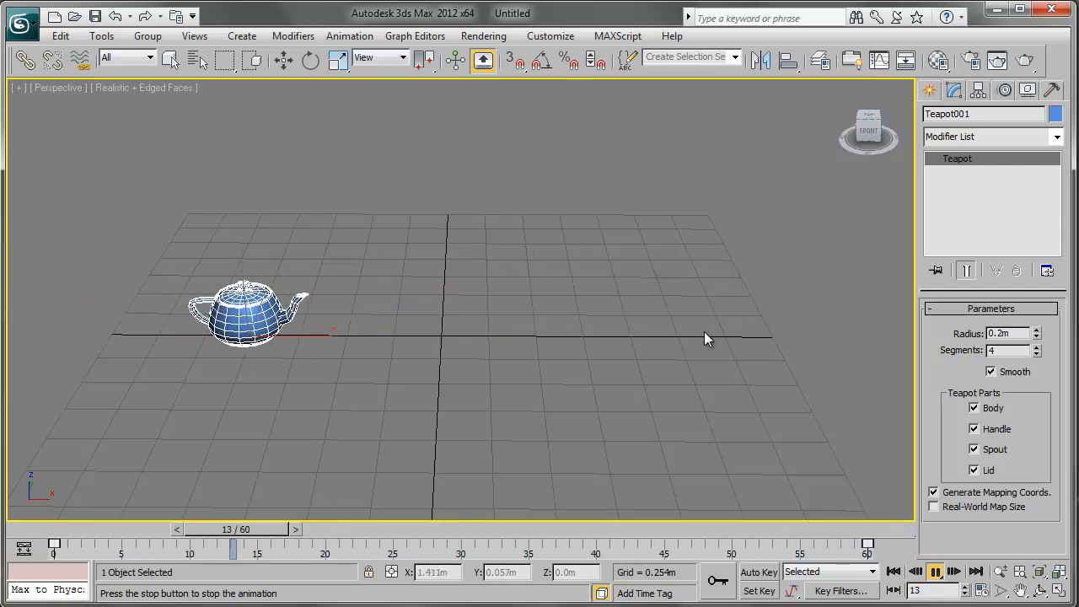
pyautogui.click(936, 573)
pyautogui.moveTo(517, 529); pyautogui.dragTo(129, 511)
pyautogui.press('w')
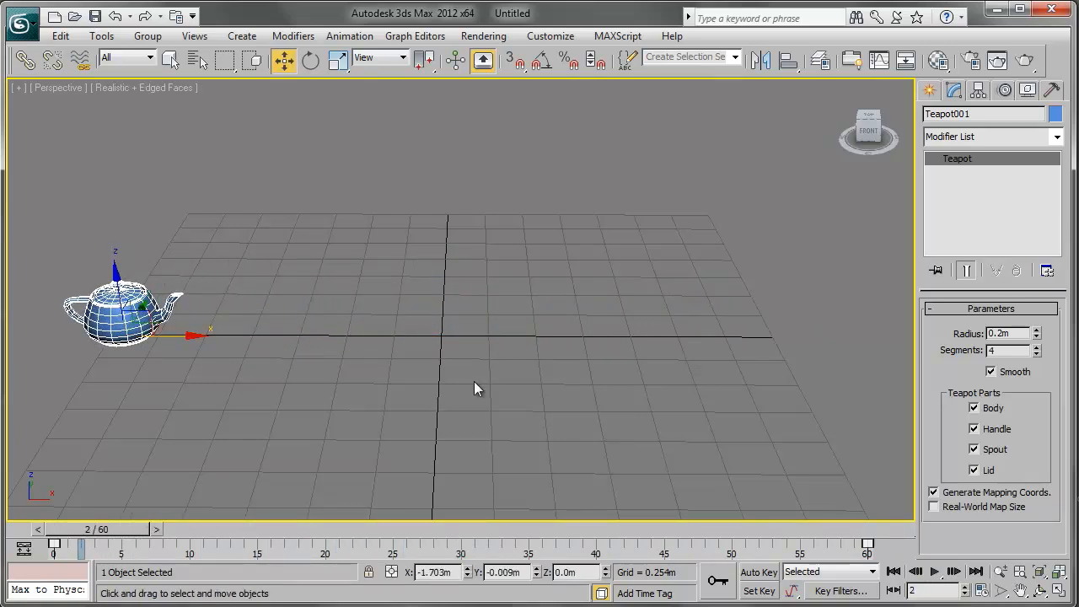
pyautogui.moveTo(395, 356); pyautogui.dragTo(373, 354, button='middle')
pyautogui.scroll(-3, 413, 344)
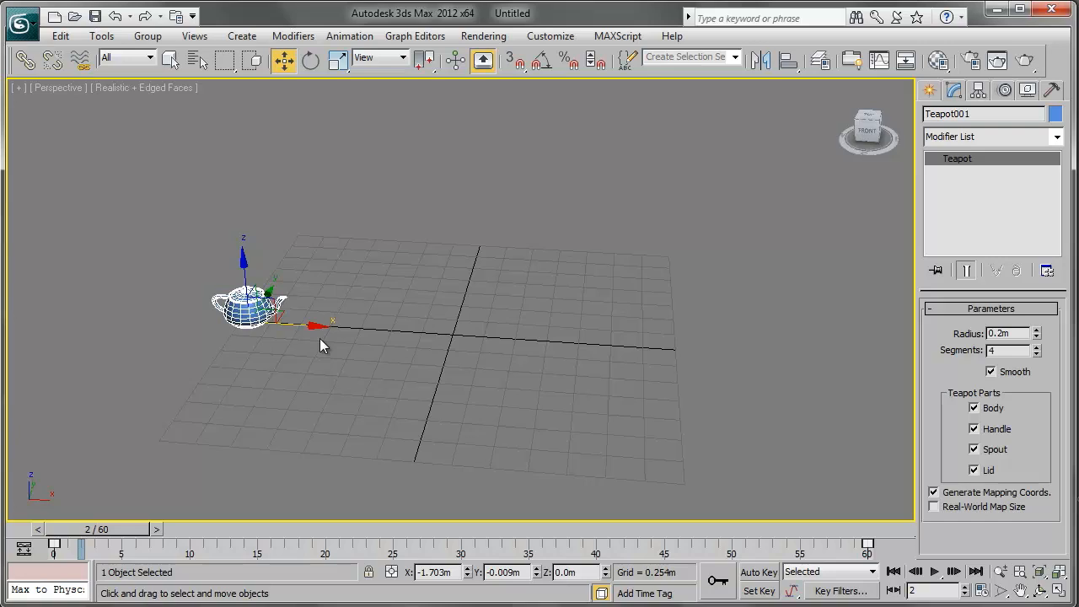
pyautogui.keyDown('alt'); pyautogui.moveTo(363, 342); pyautogui.dragTo(333, 364, button='middle'); pyautogui.keyUp('alt')
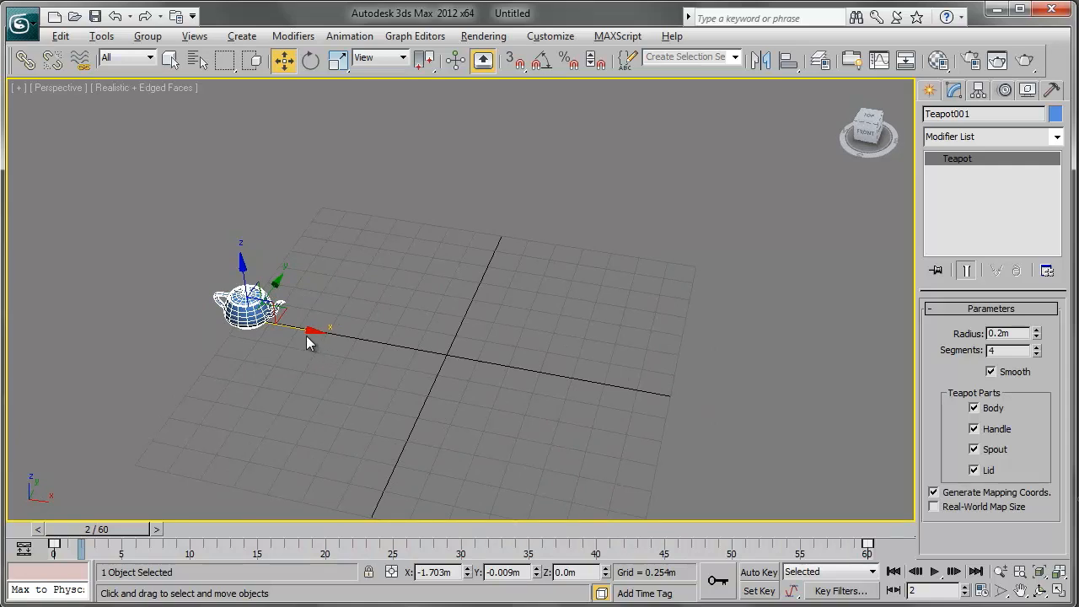
pyautogui.keyDown('alt'); pyautogui.moveTo(306, 336); pyautogui.dragTo(328, 341, button='middle'); pyautogui.keyUp('alt')
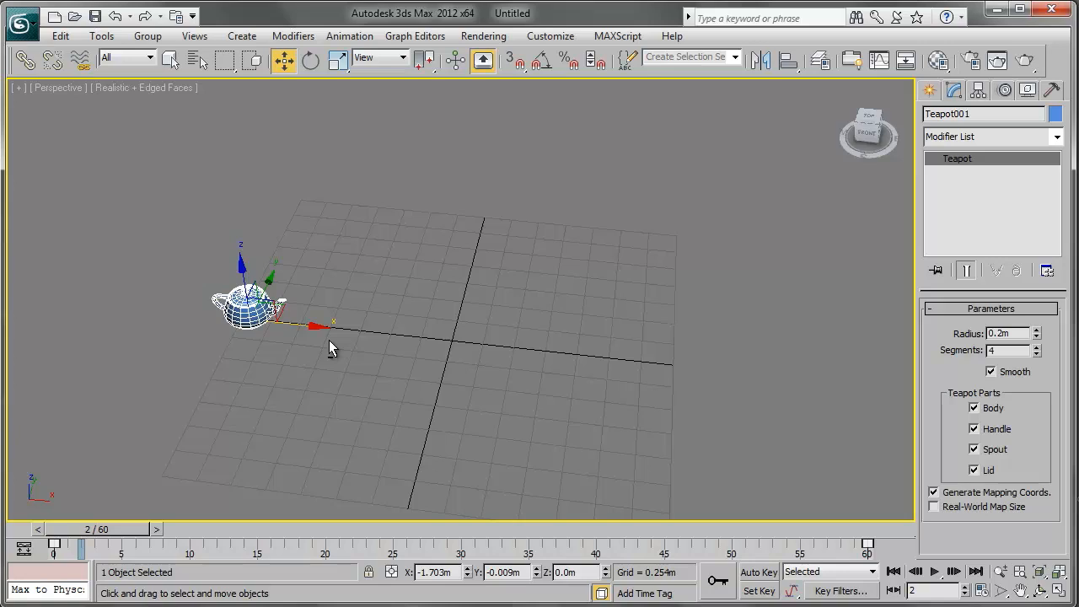
pyautogui.keyDown('alt'); pyautogui.moveTo(289, 339); pyautogui.dragTo(403, 322, button='middle'); pyautogui.keyUp('alt')
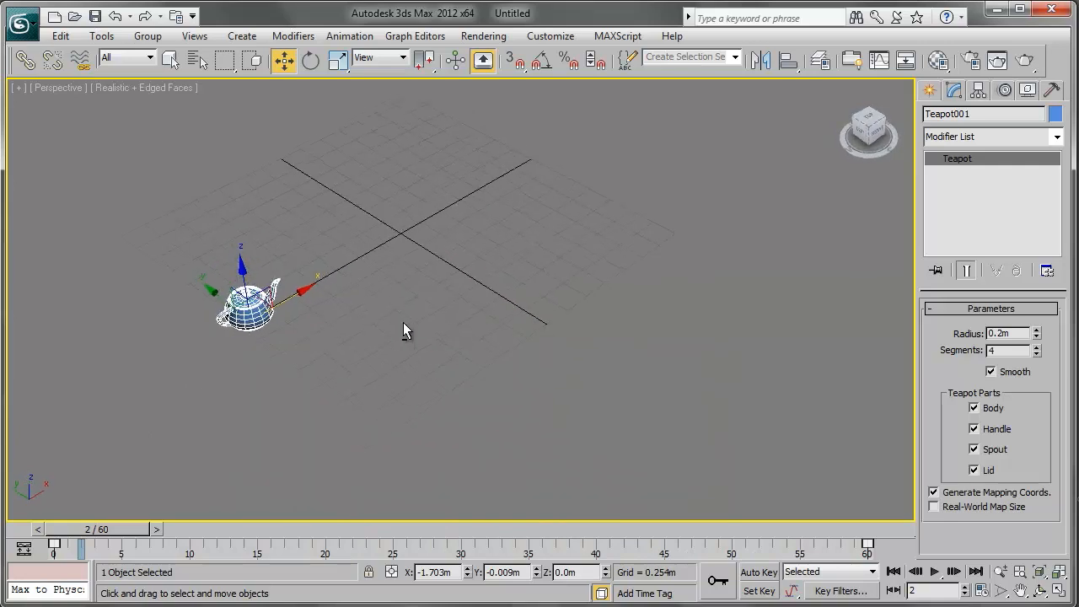
pyautogui.moveTo(437, 283); pyautogui.dragTo(366, 297, button='middle')
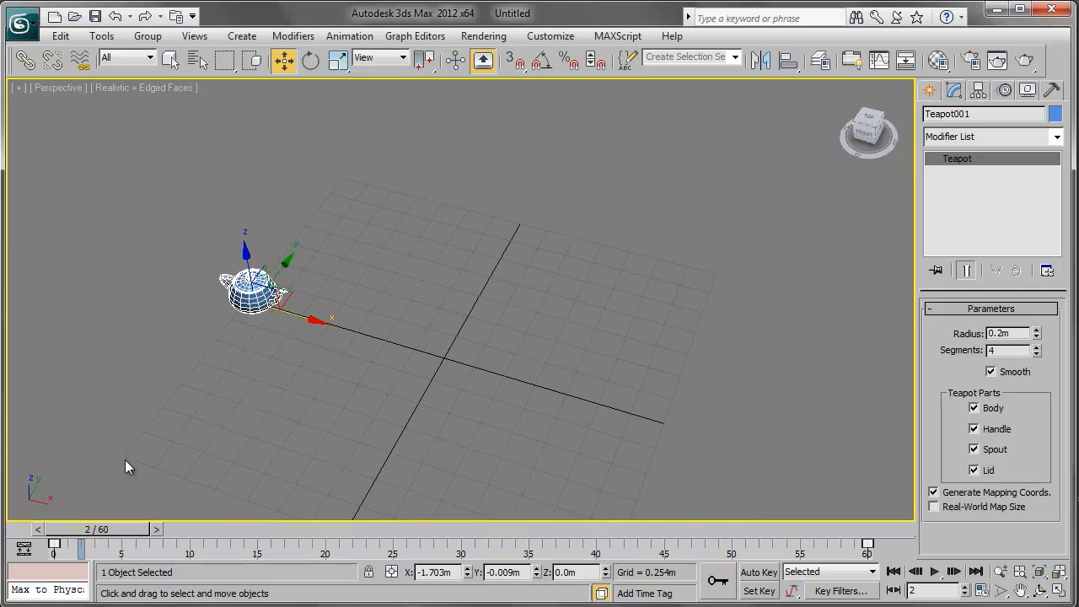
# Select the teapot's frame 60 and frame 0 keys in turn, and scrub the timeline back to frame 0.
pyautogui.moveTo(108, 553); pyautogui.dragTo(865, 576)
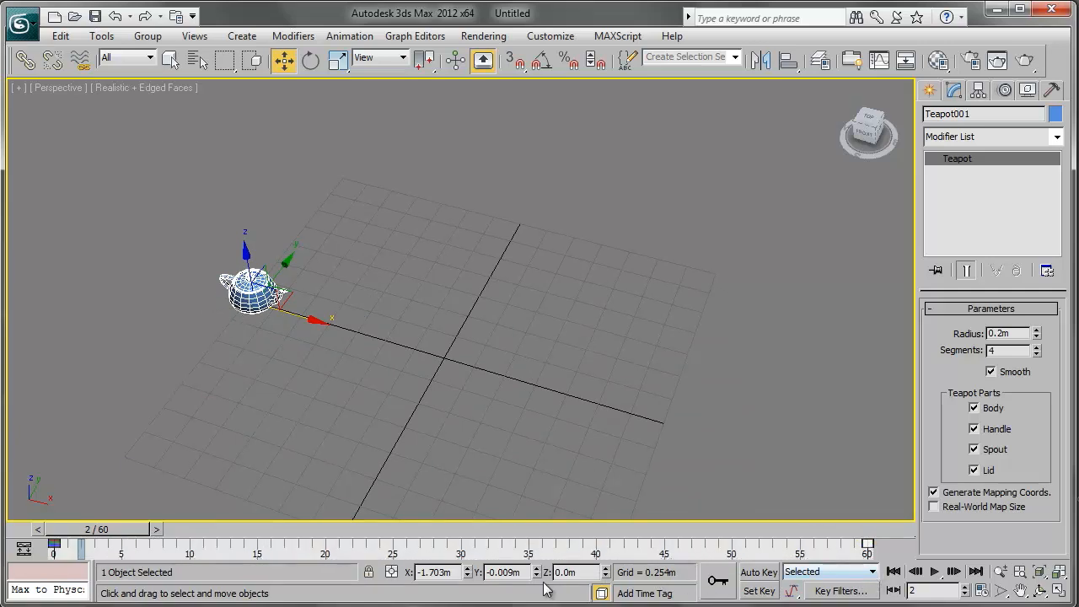
pyautogui.moveTo(95, 554); pyautogui.dragTo(53, 548)
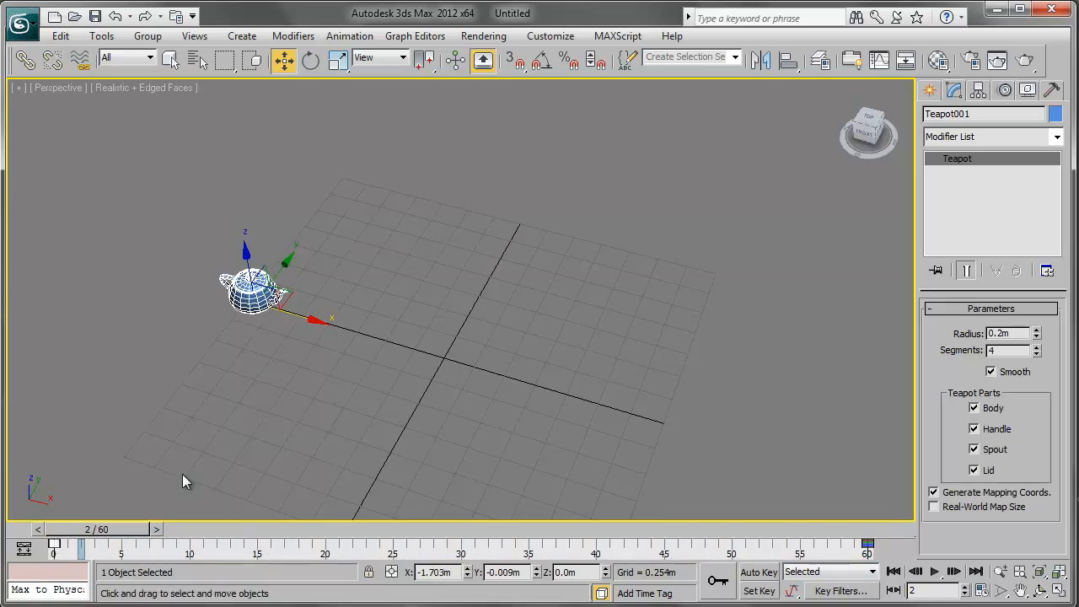
pyautogui.scroll(3, 257, 437)
pyautogui.moveTo(108, 530); pyautogui.dragTo(78, 532)
pyautogui.press('w')
pyautogui.scroll(-5, 301, 265)
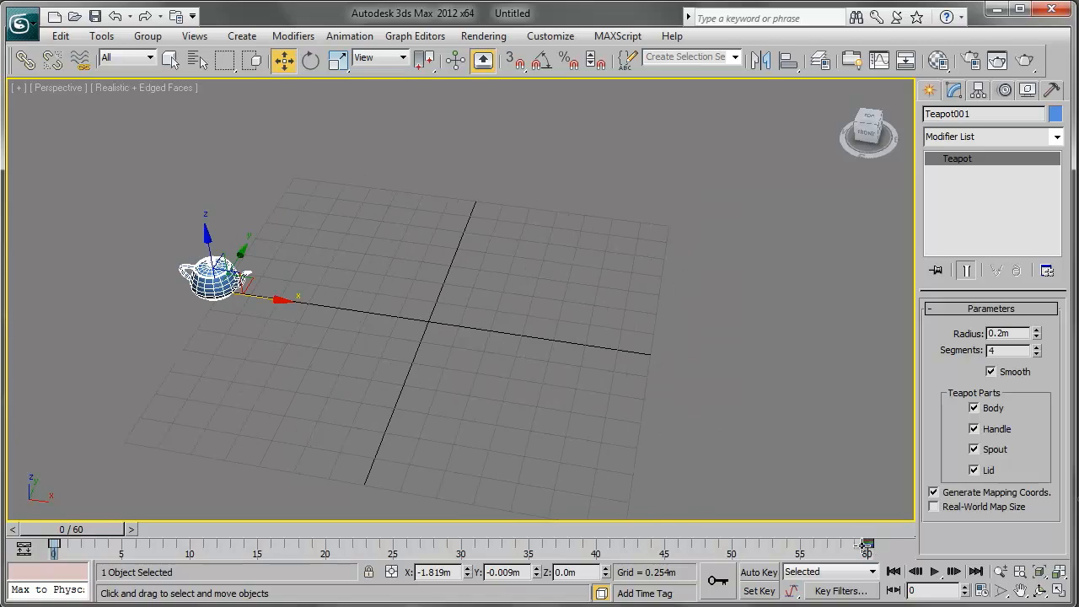
# Retime the teapot's frame 60 key to frame 20 and play the animation to review the shortened motion.
pyautogui.moveTo(867, 544); pyautogui.dragTo(325, 543)
pyautogui.moveTo(127, 537); pyautogui.dragTo(377, 570)
pyautogui.press('w')
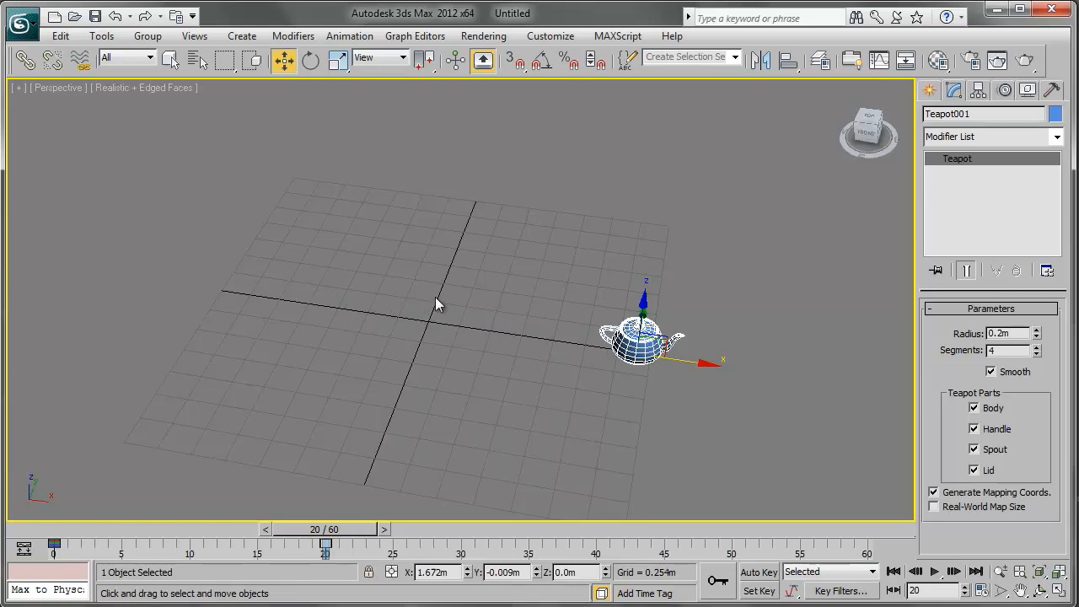
pyautogui.moveTo(453, 311); pyautogui.dragTo(460, 312, button='middle')
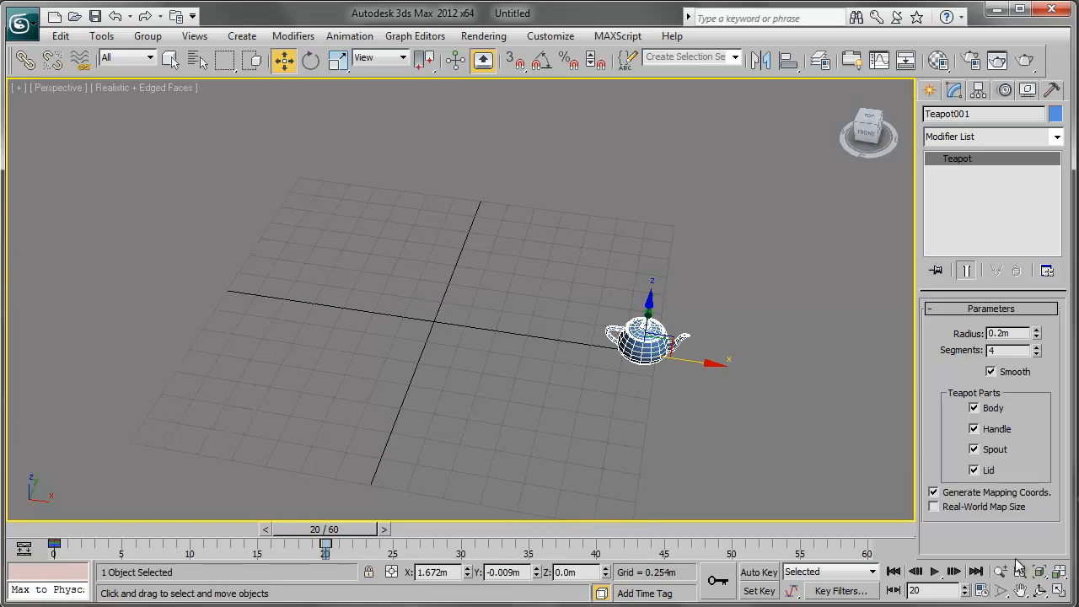
pyautogui.click(935, 571)
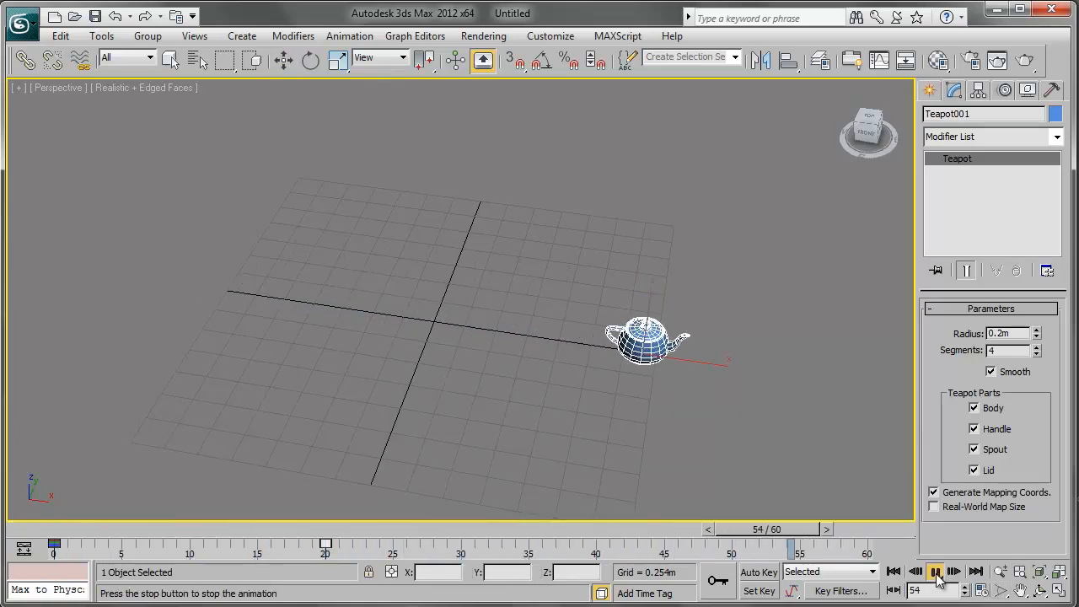
pyautogui.click(935, 572)
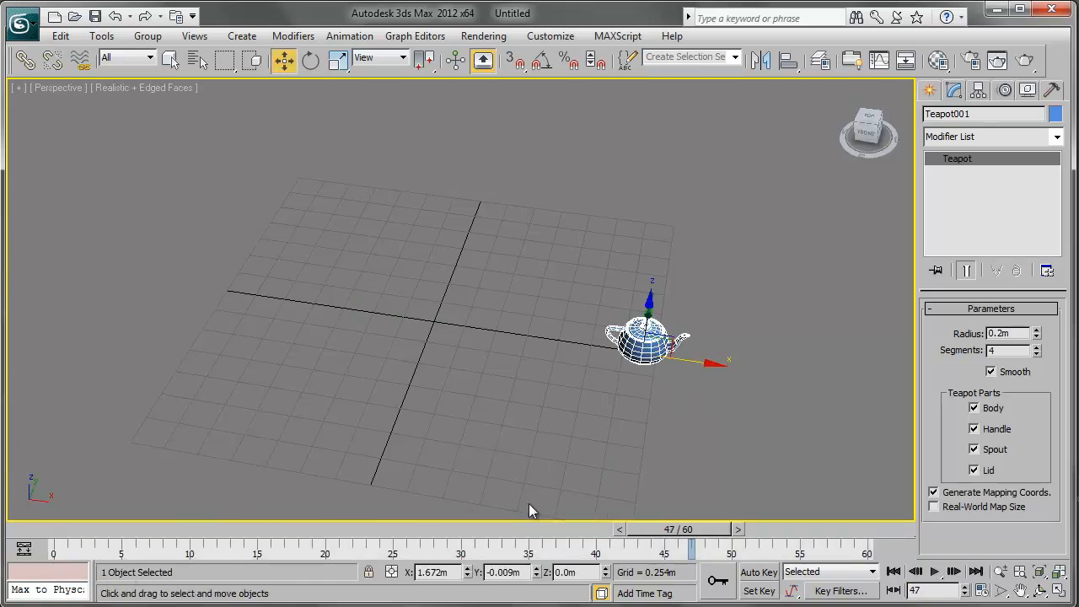
# Scrub back to frame 0 and delete the teapot's animation keys at frames 0 and 20.
pyautogui.moveTo(648, 529); pyautogui.dragTo(318, 528)
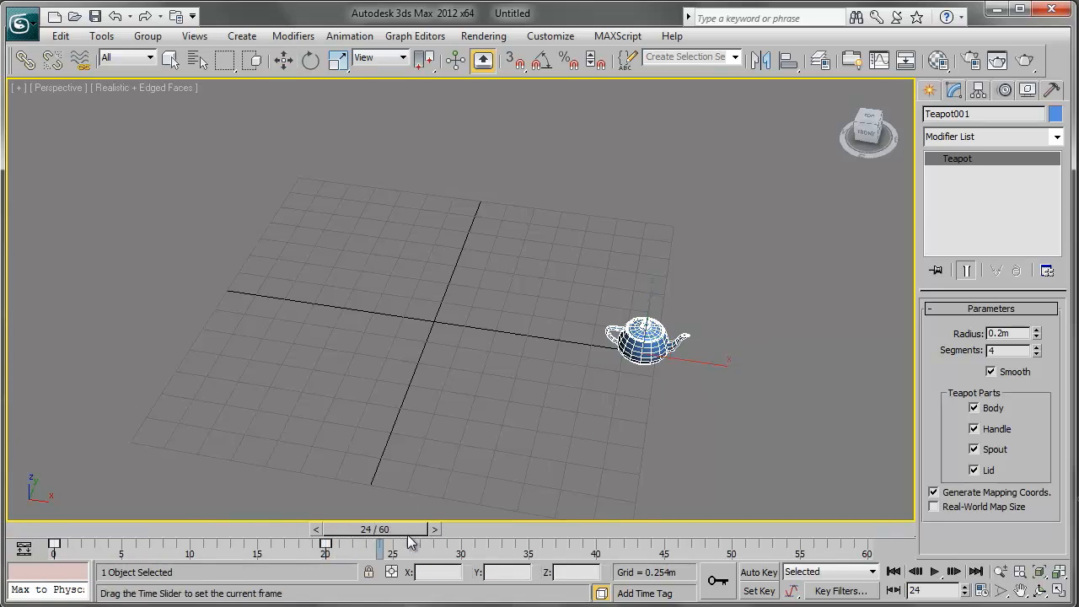
pyautogui.moveTo(375, 531); pyautogui.dragTo(76, 529)
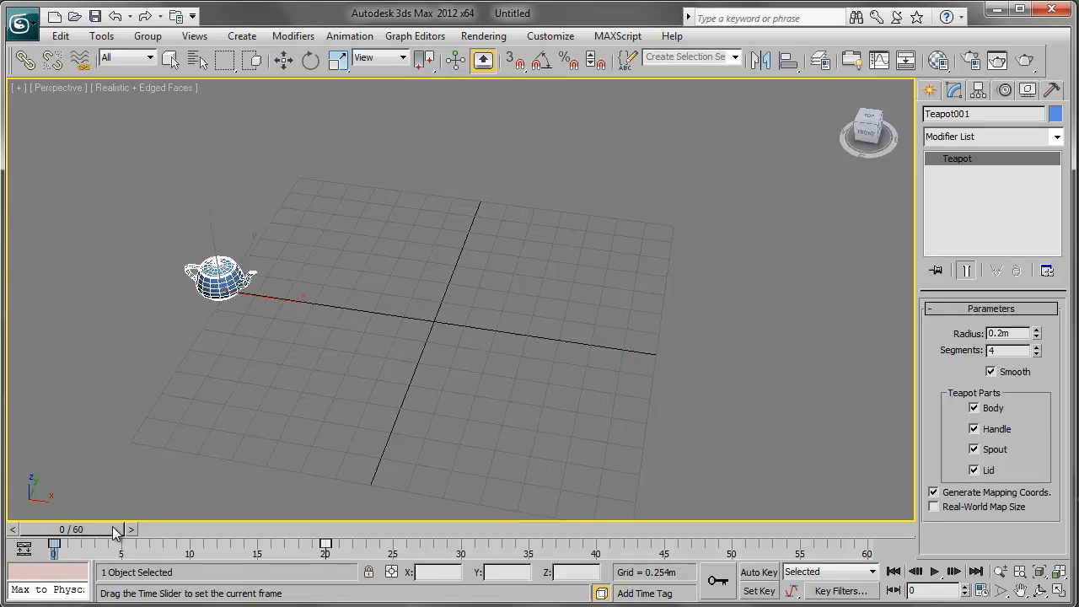
pyautogui.press('w')
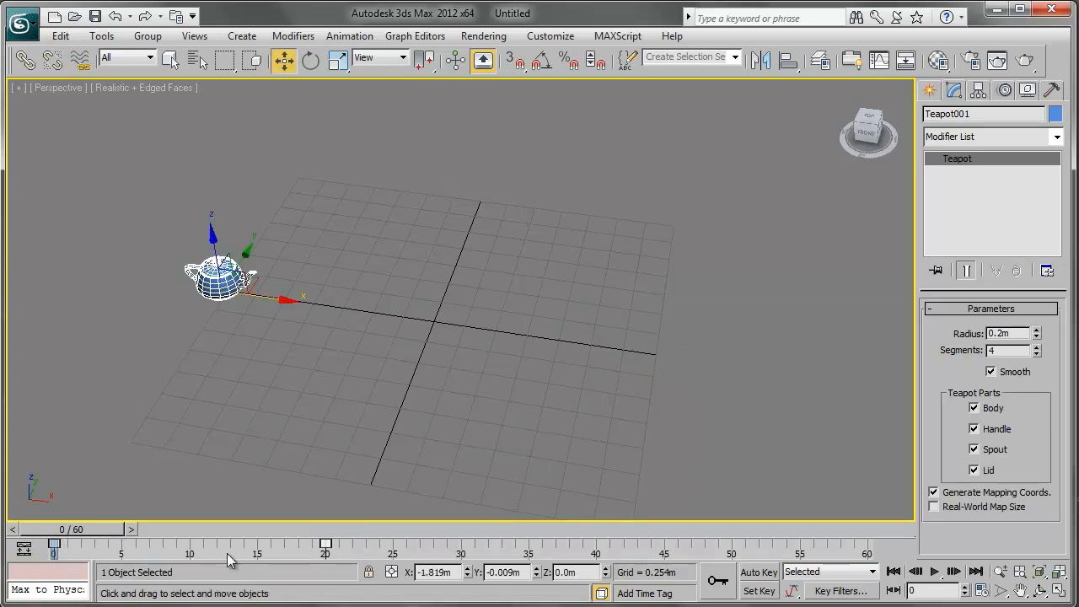
pyautogui.press('Delete')
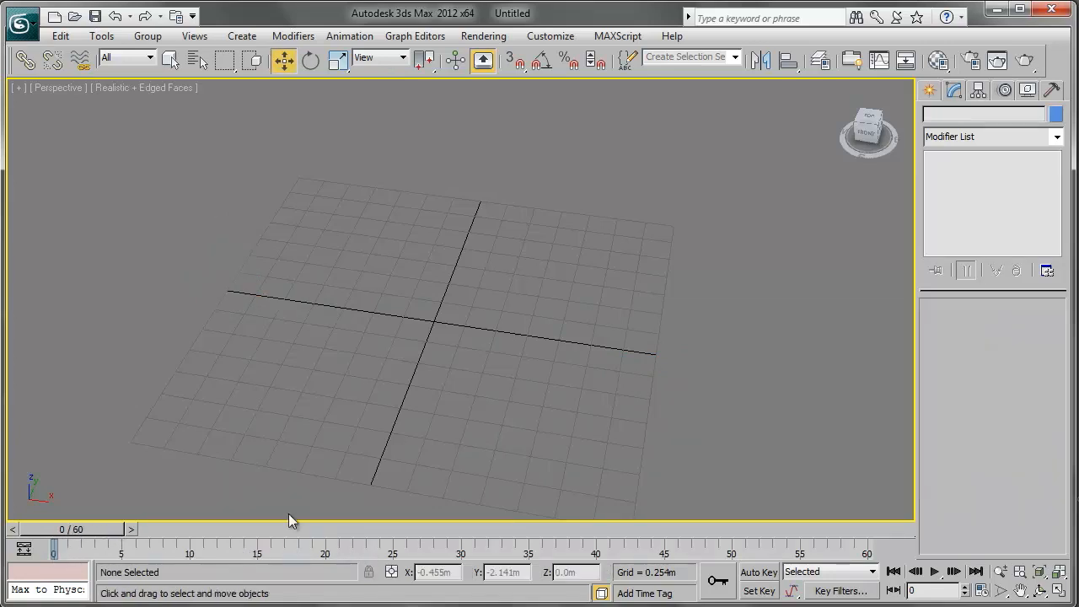
pyautogui.hotkey('ctrl', 'z')
pyautogui.moveTo(380, 541); pyautogui.dragTo(45, 562)
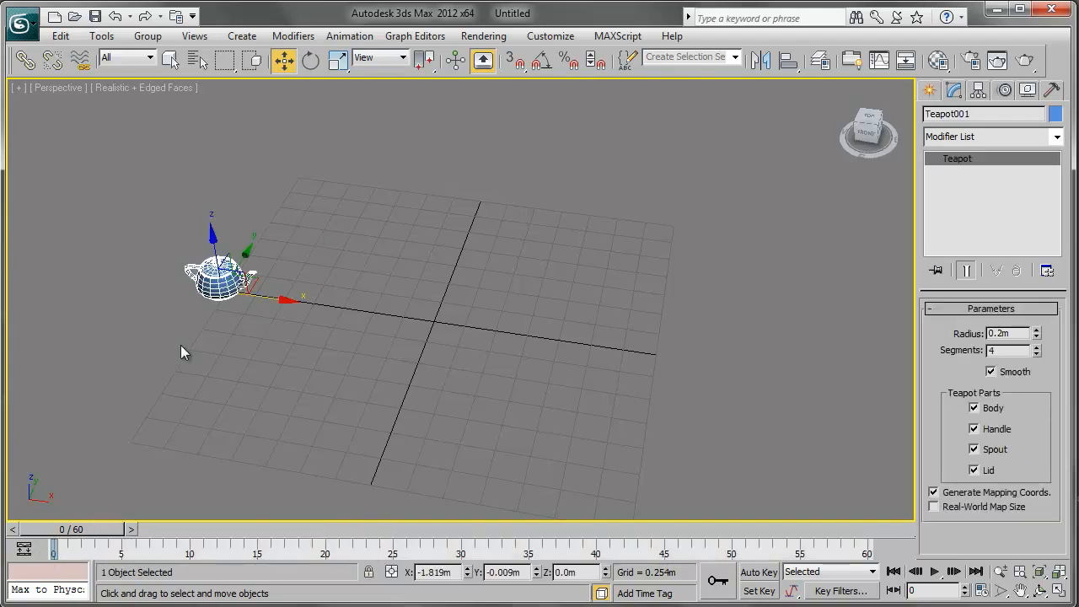
# Turn on Auto Key mode for animating the selected teapot from frame 0.
pyautogui.keyDown('alt'); pyautogui.moveTo(220, 276); pyautogui.dragTo(411, 331, button='middle'); pyautogui.keyUp('alt')
pyautogui.scroll(-3, 326, 346)
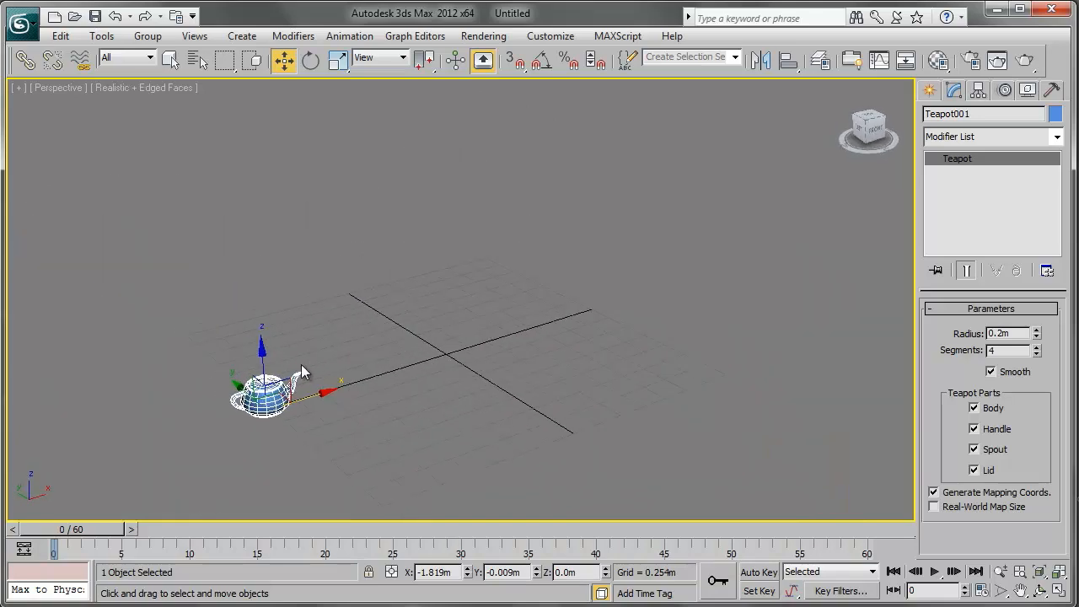
pyautogui.scroll(3, 296, 364)
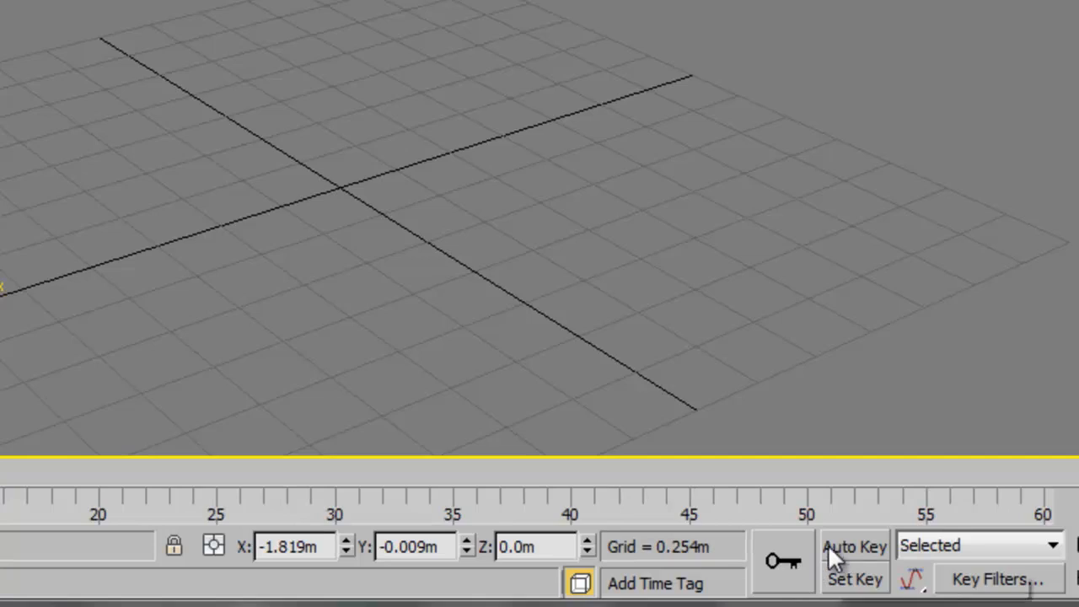
pyautogui.keyDown('alt'); pyautogui.moveTo(484, 216); pyautogui.dragTo(430, 130, button='middle'); pyautogui.keyUp('alt')
pyautogui.moveTo(531, 199); pyautogui.dragTo(409, 76, button='middle')
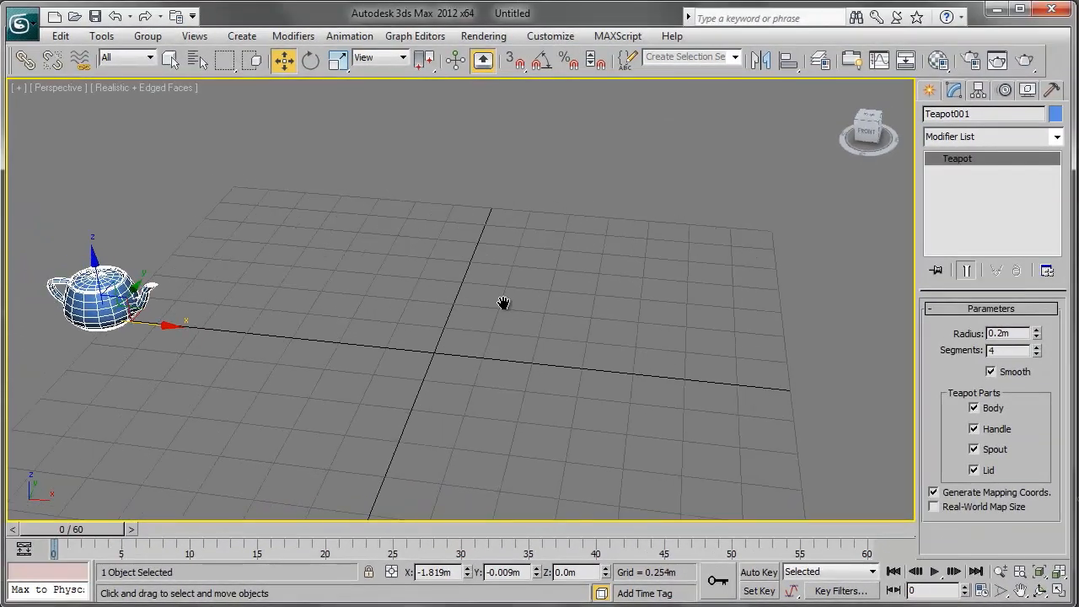
pyautogui.scroll(-3, 506, 308)
pyautogui.moveTo(508, 315); pyautogui.dragTo(509, 330, button='middle')
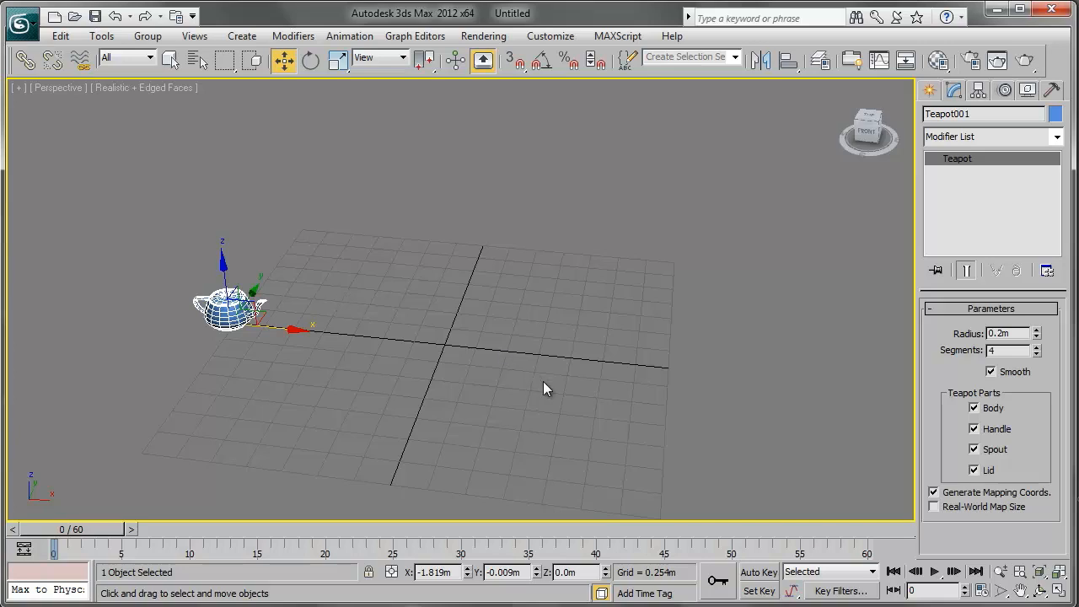
pyautogui.click(759, 572)
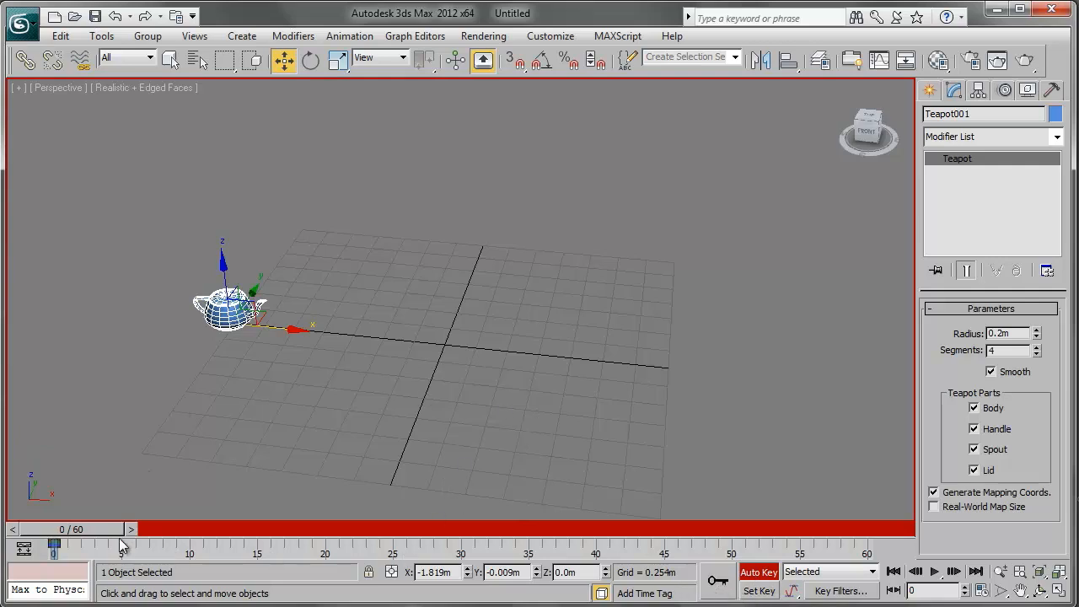
pyautogui.moveTo(122, 531); pyautogui.dragTo(284, 553)
pyautogui.press('w')
pyautogui.press('.')
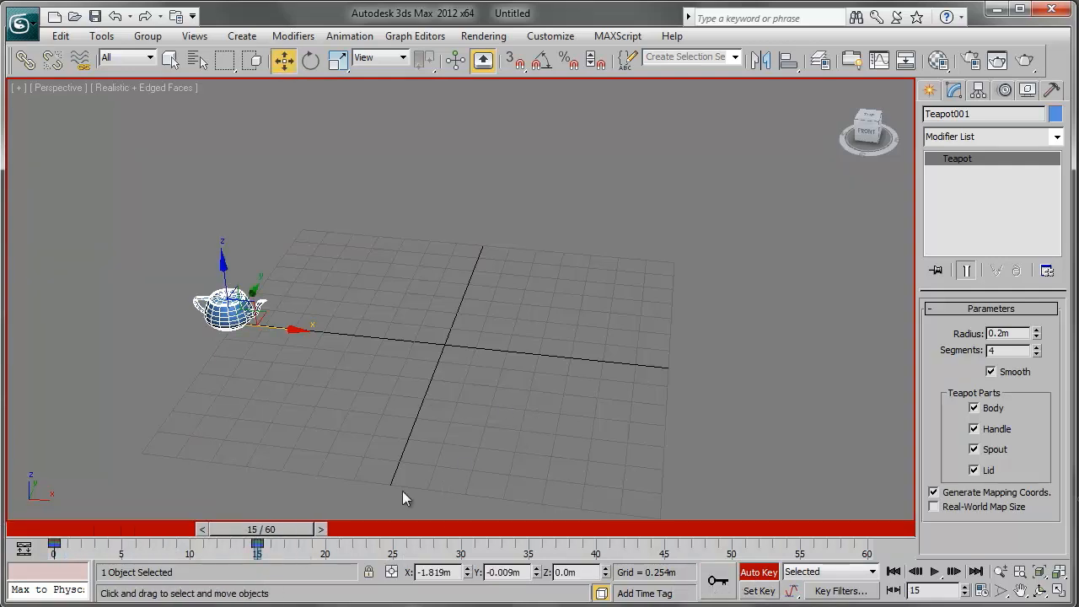
pyautogui.moveTo(279, 544); pyautogui.dragTo(52, 547)
pyautogui.press('Delete')
pyautogui.moveTo(275, 532); pyautogui.dragTo(83, 533)
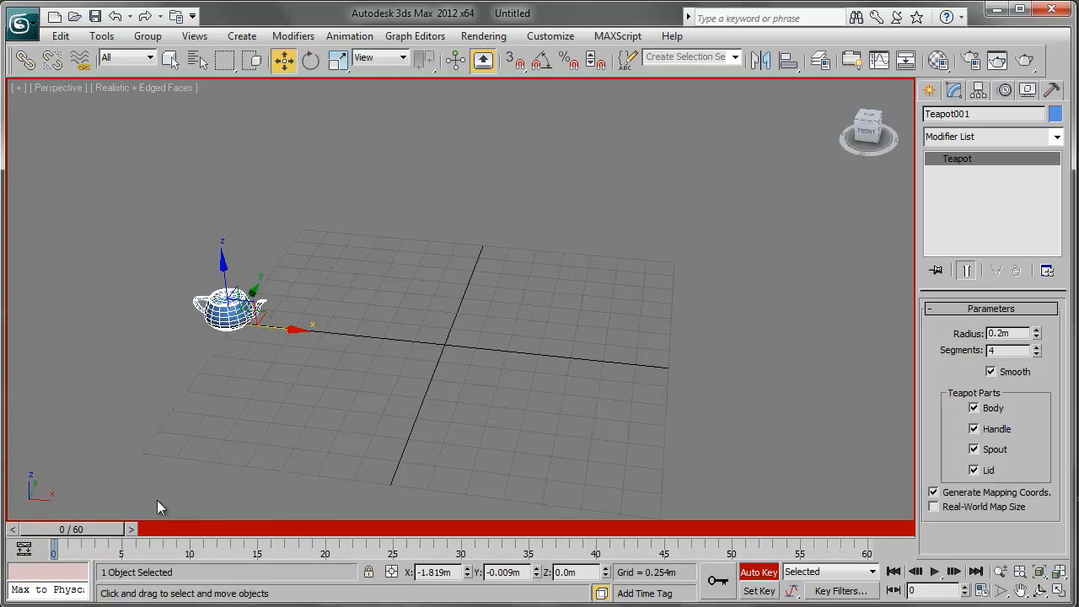
# Animate the teapot at frame 20 by moving it about 1.555 m along X and about 1.614 m up along Z.
pyautogui.moveTo(111, 530); pyautogui.dragTo(364, 529)
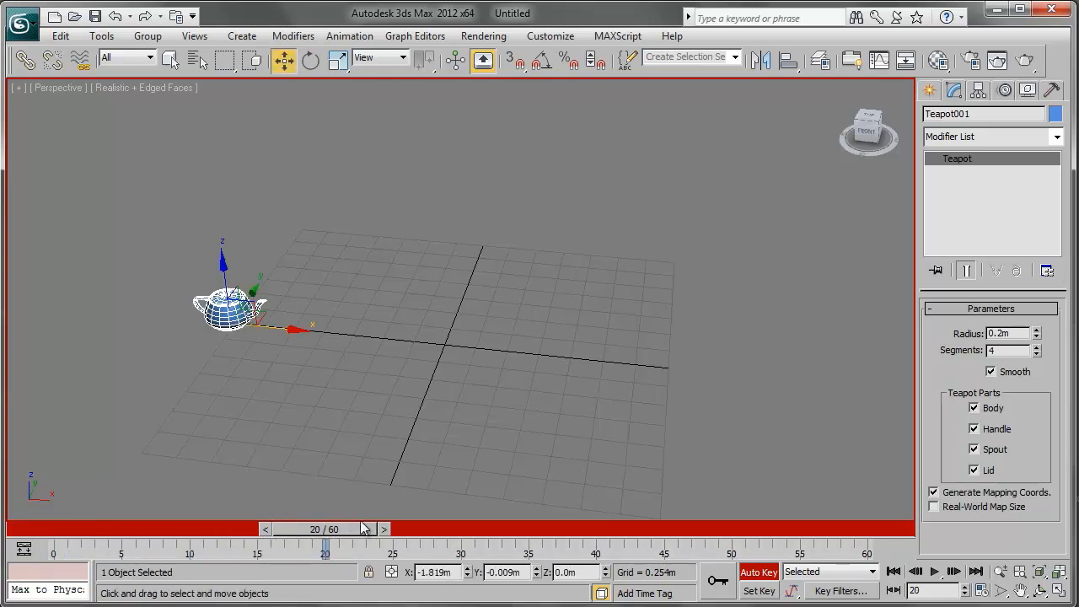
pyautogui.moveTo(261, 305); pyautogui.dragTo(422, 135)
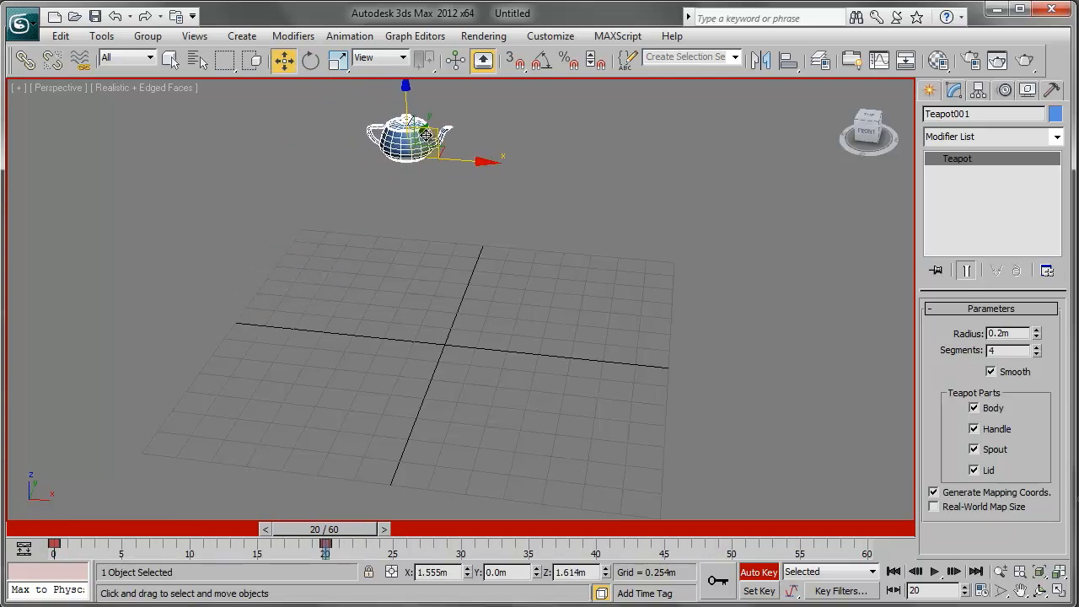
pyautogui.moveTo(356, 546); pyautogui.dragTo(51, 563)
pyautogui.moveTo(287, 552); pyautogui.dragTo(394, 555)
# Try rotating the teapot about 67 degrees around X at frame 20, go to frame 16, and undo the rotation.
pyautogui.click(310, 60)
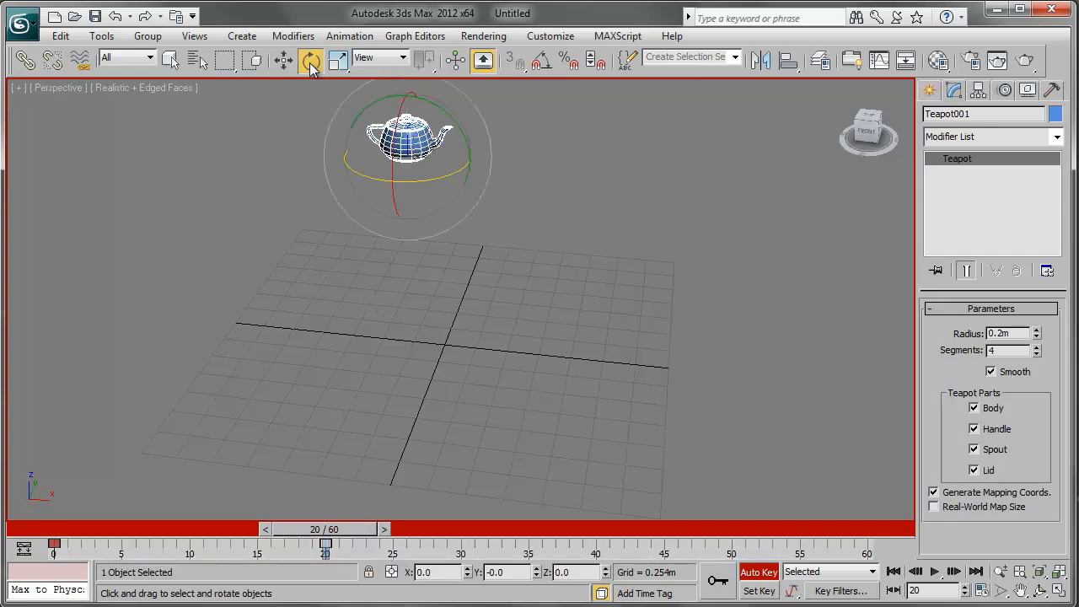
pyautogui.moveTo(396, 168); pyautogui.dragTo(374, 234)
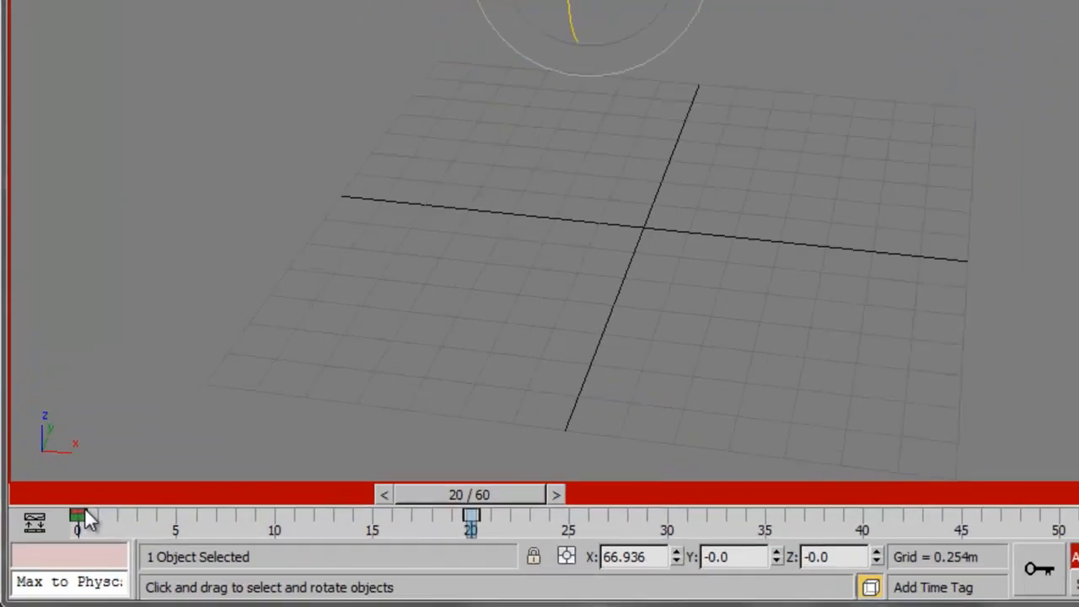
pyautogui.moveTo(568, 474); pyautogui.dragTo(477, 474)
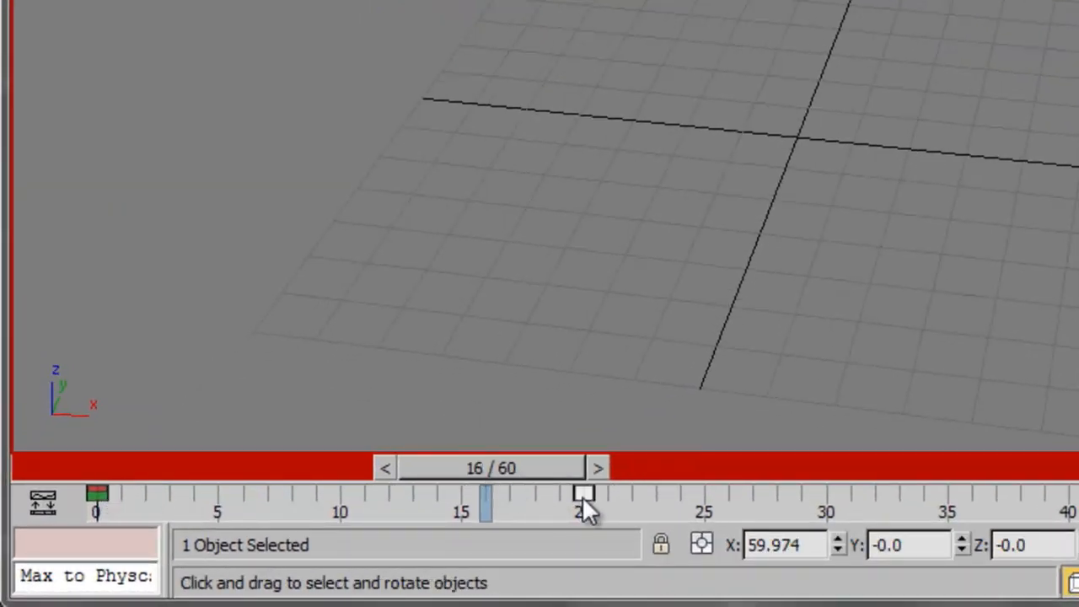
pyautogui.hotkey('ctrl', 'z')
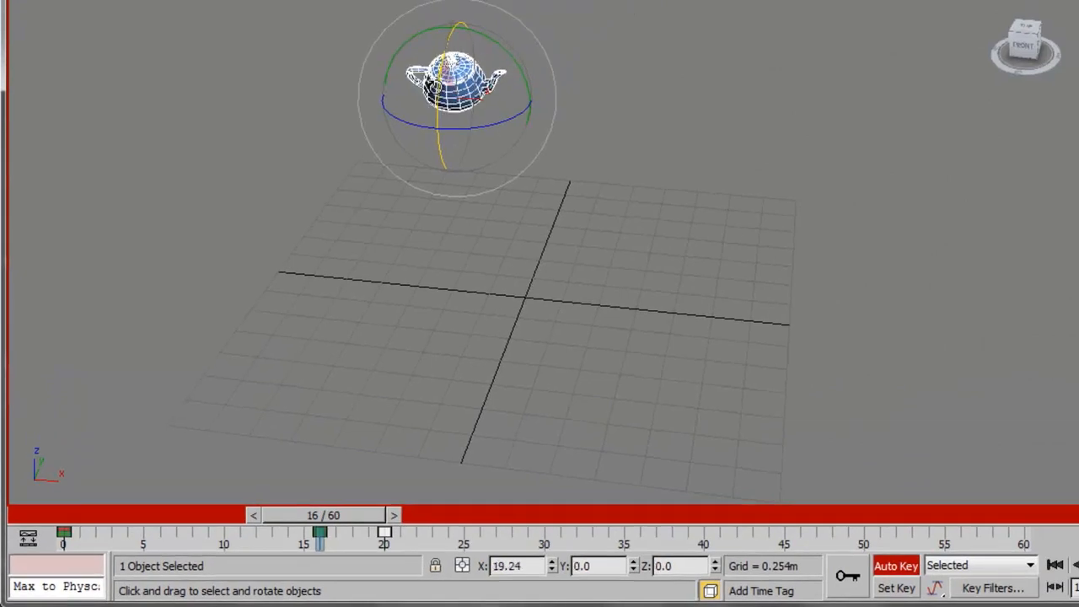
# Rotate the teapot to about 73.1 degrees on X and 53.8 degrees on Z at frame 16, and shift that rotation key to frame 20.
pyautogui.moveTo(434, 85); pyautogui.dragTo(593, 125)
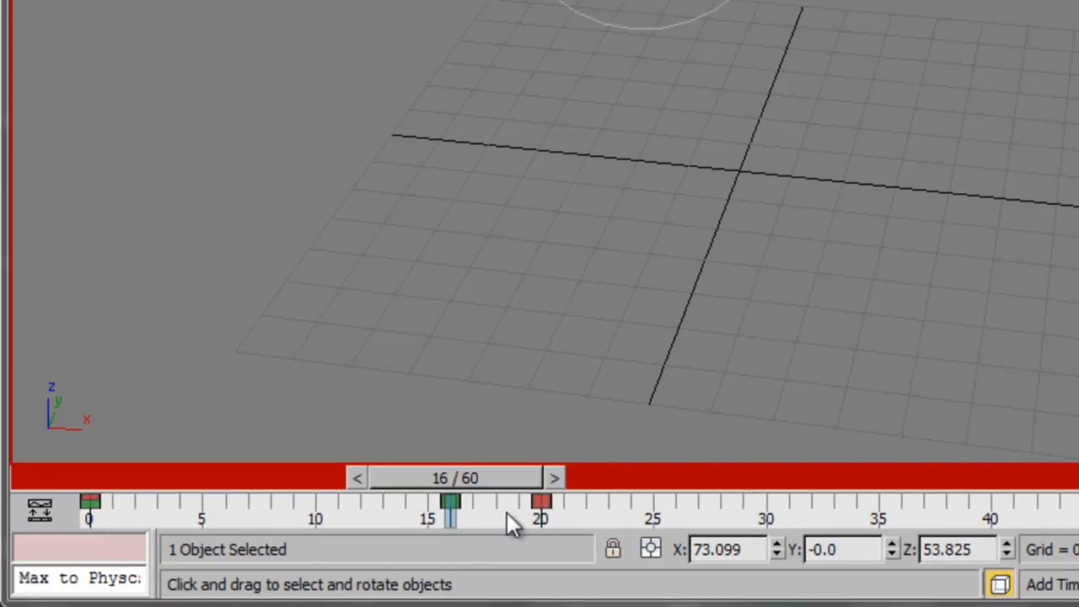
pyautogui.moveTo(450, 504); pyautogui.dragTo(544, 507)
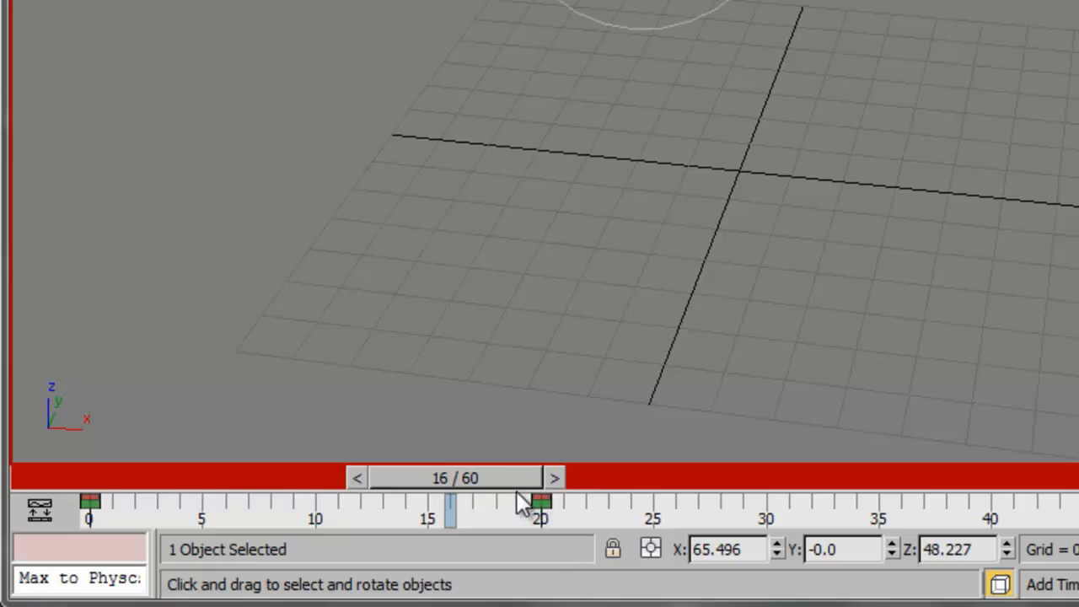
# Scrub through the combined move and rotation to frame 20, and scale the teapot uniformly to about 279 percent there.
pyautogui.moveTo(512, 479); pyautogui.dragTo(204, 494)
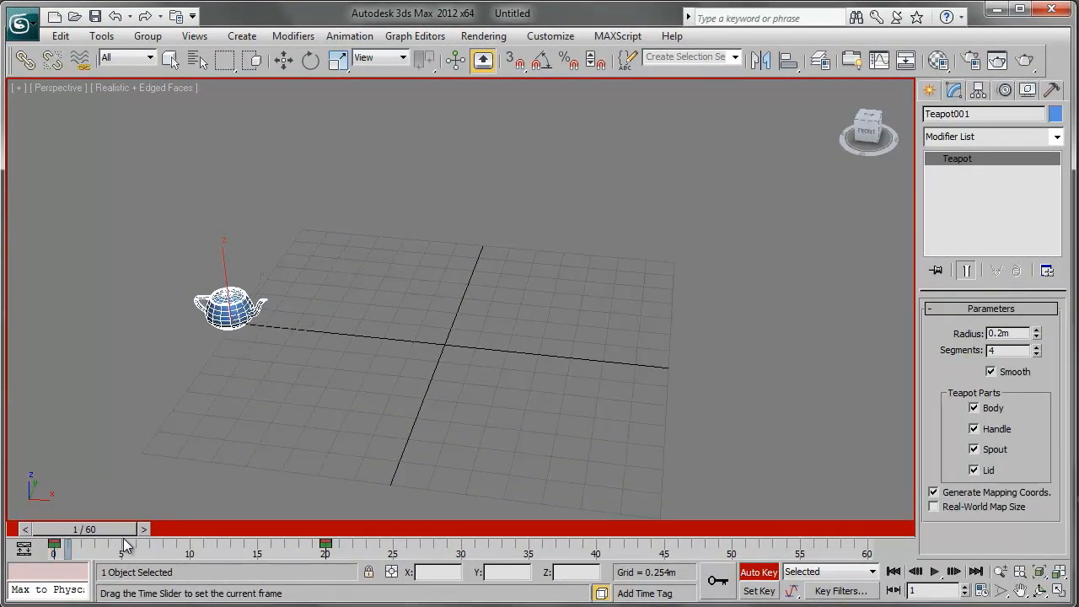
pyautogui.moveTo(123, 538); pyautogui.dragTo(371, 546)
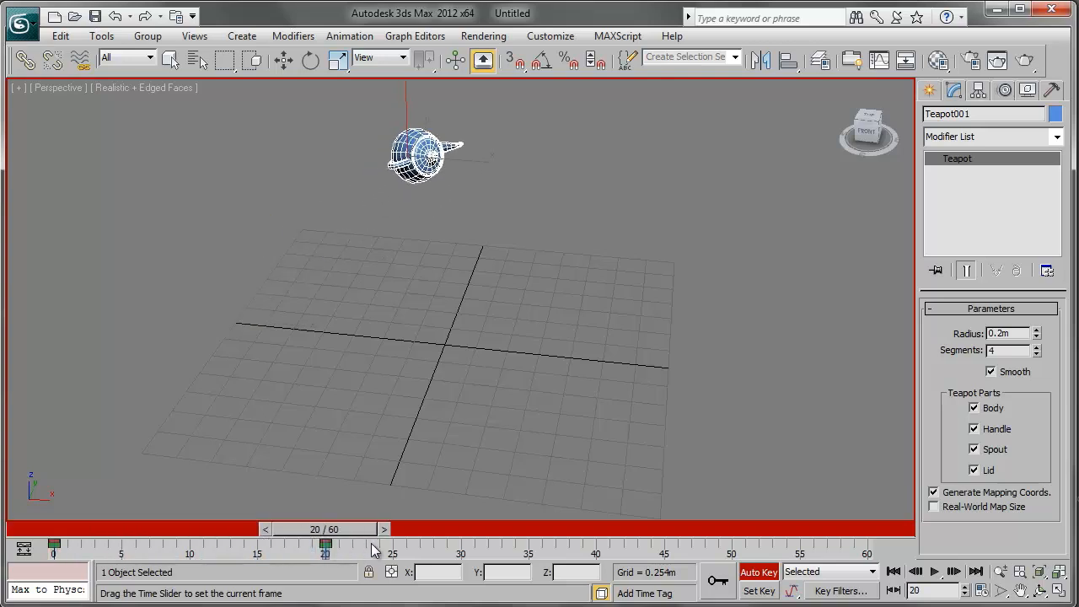
pyautogui.press('e')
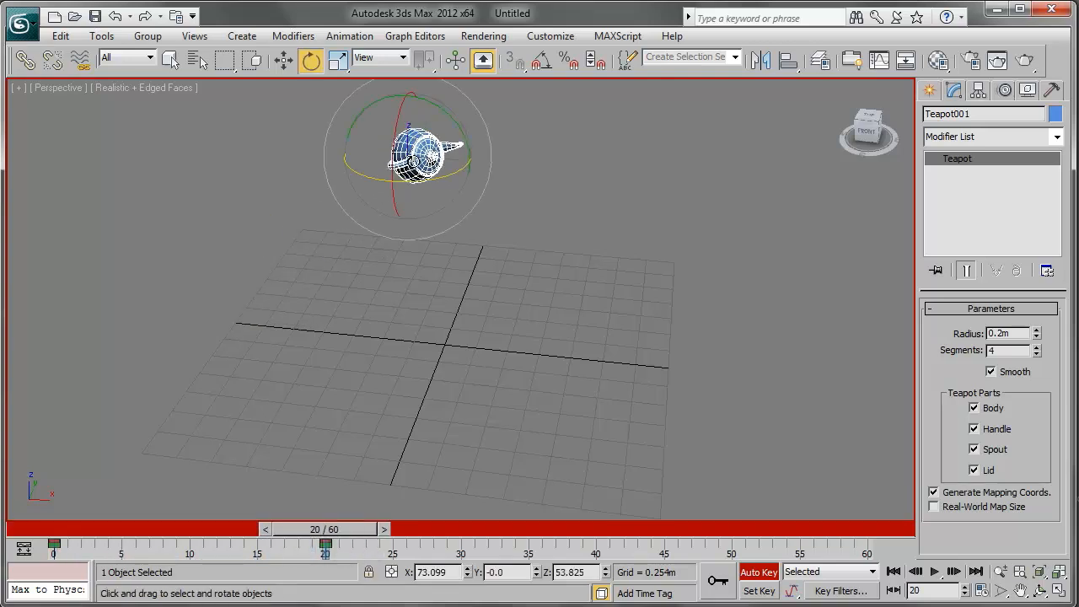
pyautogui.click(337, 59)
pyautogui.moveTo(417, 156); pyautogui.dragTo(364, 9)
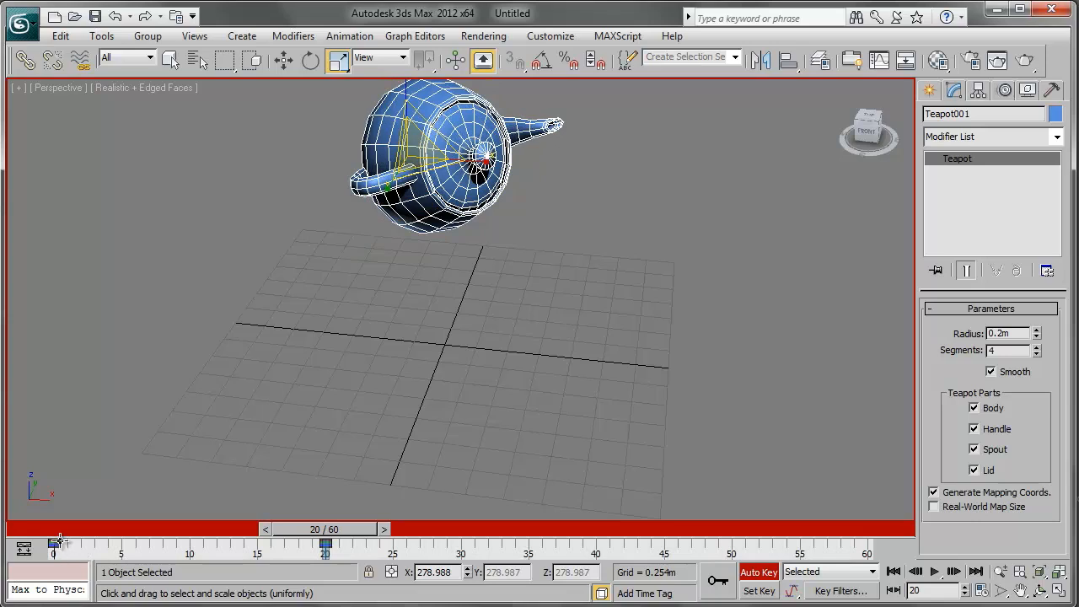
# Check the animation back at frame 0, go to frame 40, and scale the teapot down uniformly there.
pyautogui.click(55, 543)
pyautogui.moveTo(308, 530); pyautogui.dragTo(57, 553)
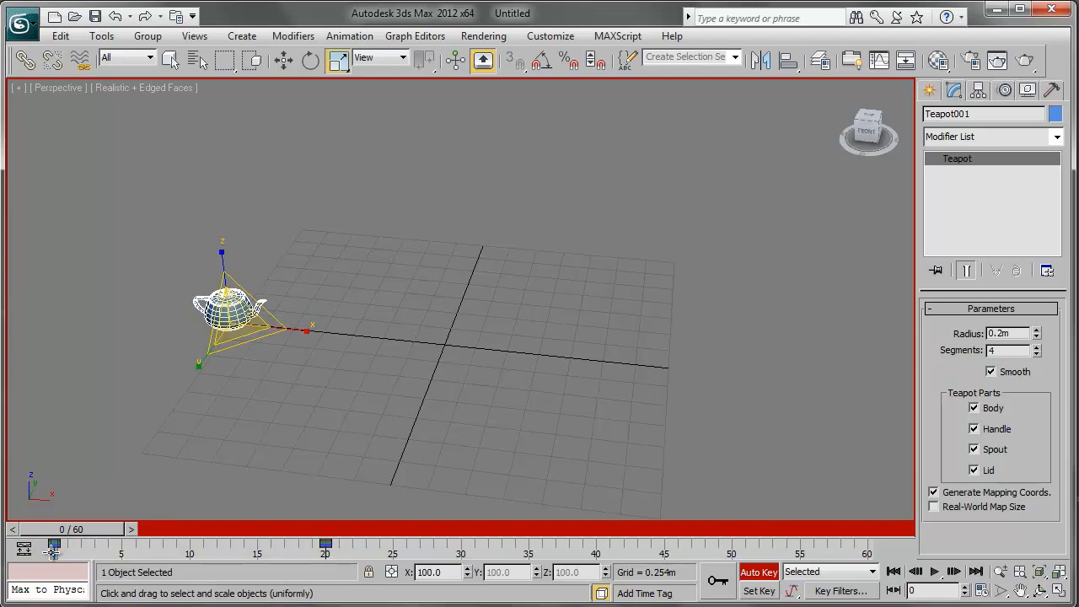
pyautogui.moveTo(81, 535); pyautogui.dragTo(611, 534)
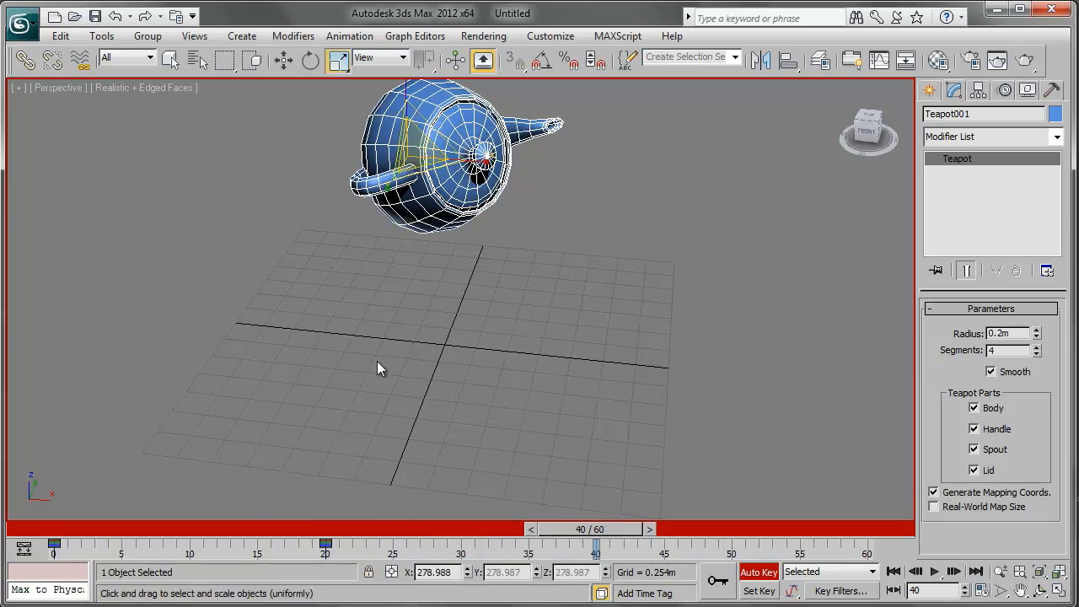
pyautogui.moveTo(408, 154); pyautogui.dragTo(583, 485)
# At frame 40, rotate the teapot freely to about X -75, Y -88.4, Z 5 degrees and move it to about X 1.769 m, Z 0.007 m.
pyautogui.click(310, 64)
pyautogui.moveTo(411, 156); pyautogui.dragTo(526, 231)
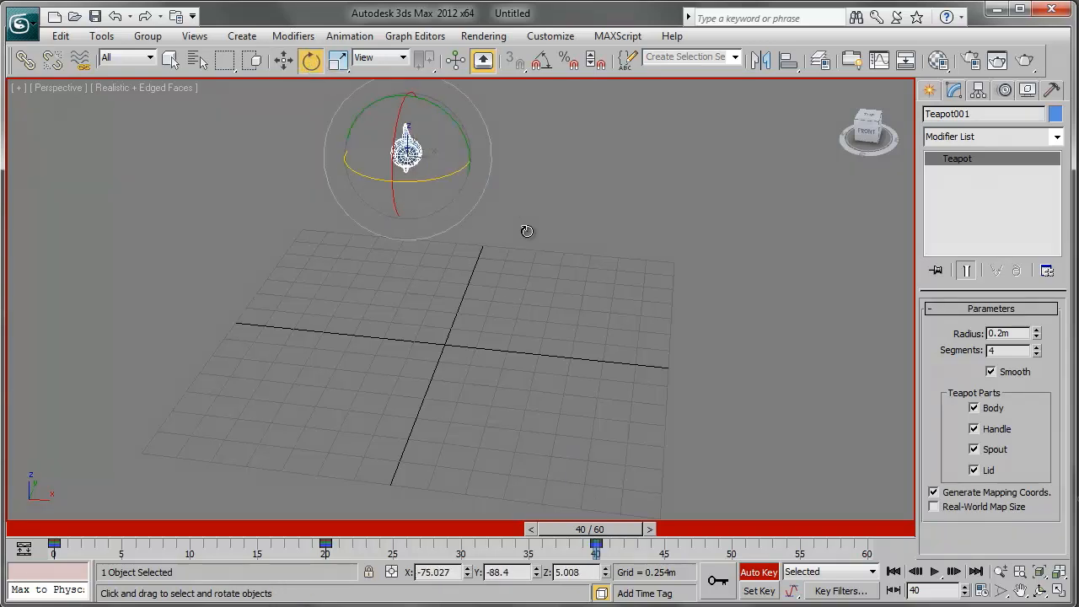
pyautogui.press('w')
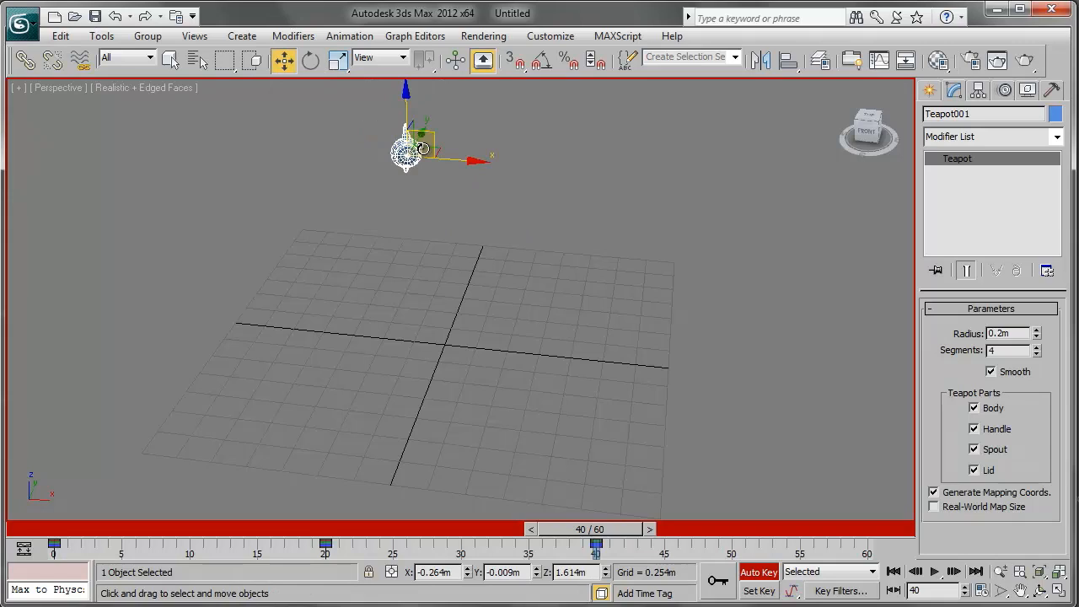
pyautogui.moveTo(426, 152); pyautogui.dragTo(688, 345)
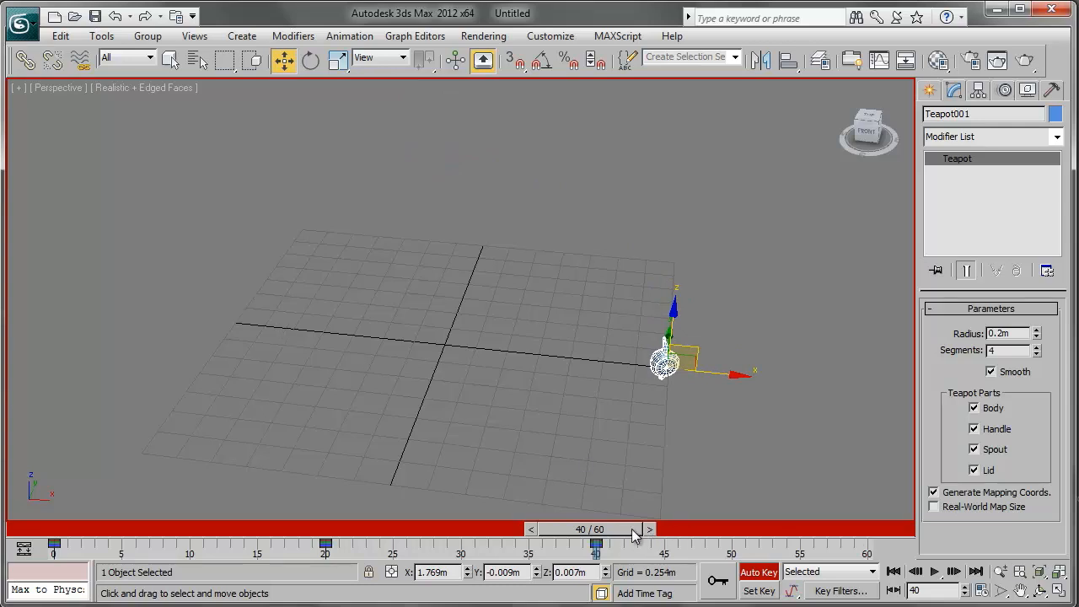
# Try moving the teapot back along X toward its starting position at frame 60, and undo the move.
pyautogui.moveTo(635, 533); pyautogui.dragTo(866, 527)
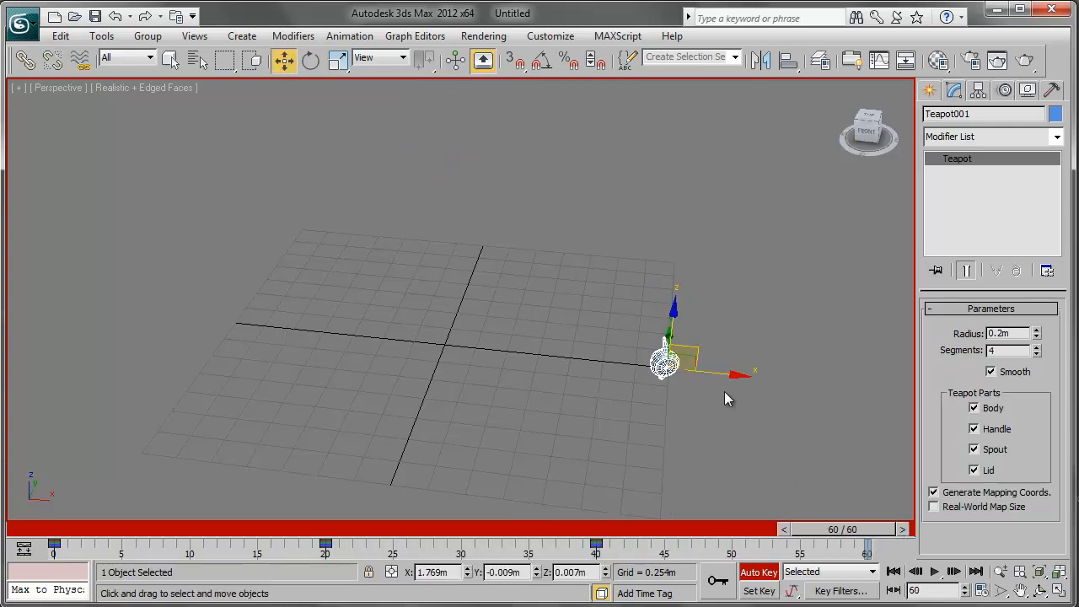
pyautogui.moveTo(723, 378); pyautogui.dragTo(297, 335)
pyautogui.hotkey('ctrl', 'z')
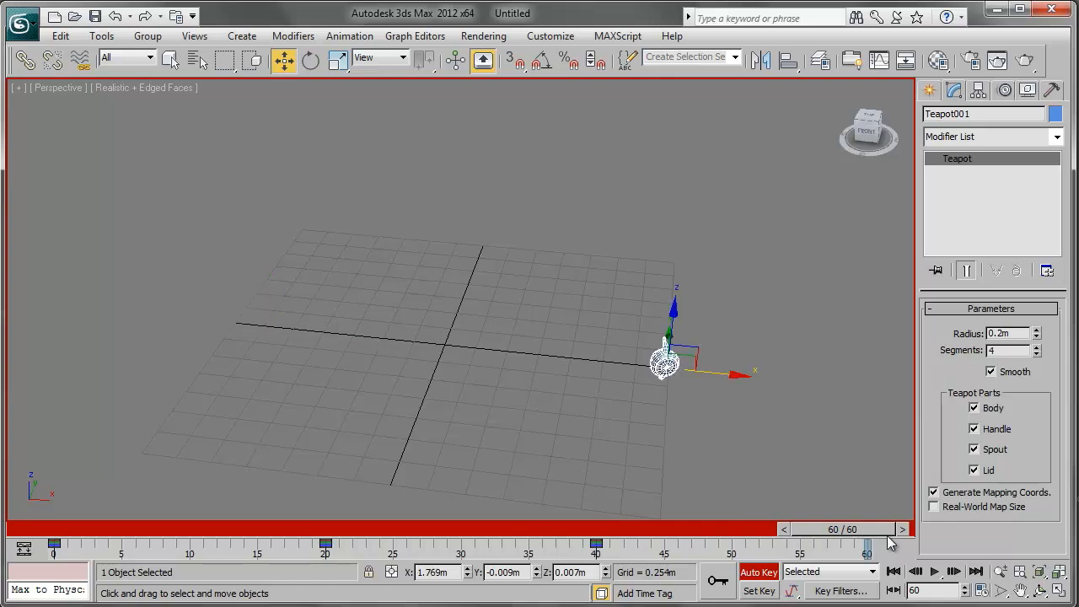
# Copy the teapot's frame 0 key to frame 60, and turn off Auto Key at frame 0.
pyautogui.moveTo(879, 539); pyautogui.dragTo(806, 538)
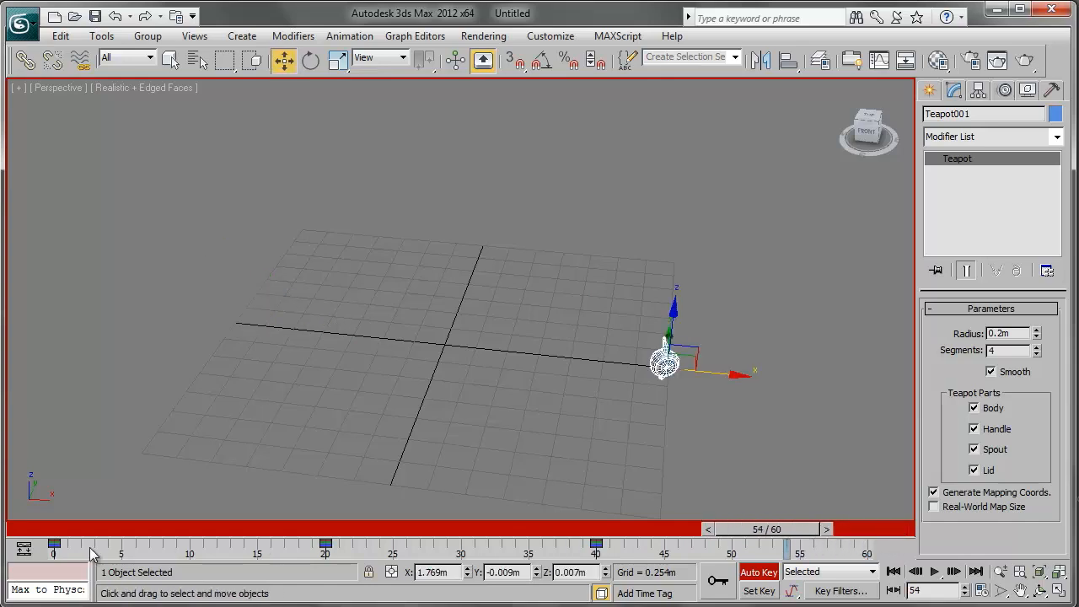
pyautogui.moveTo(51, 567); pyautogui.dragTo(51, 565)
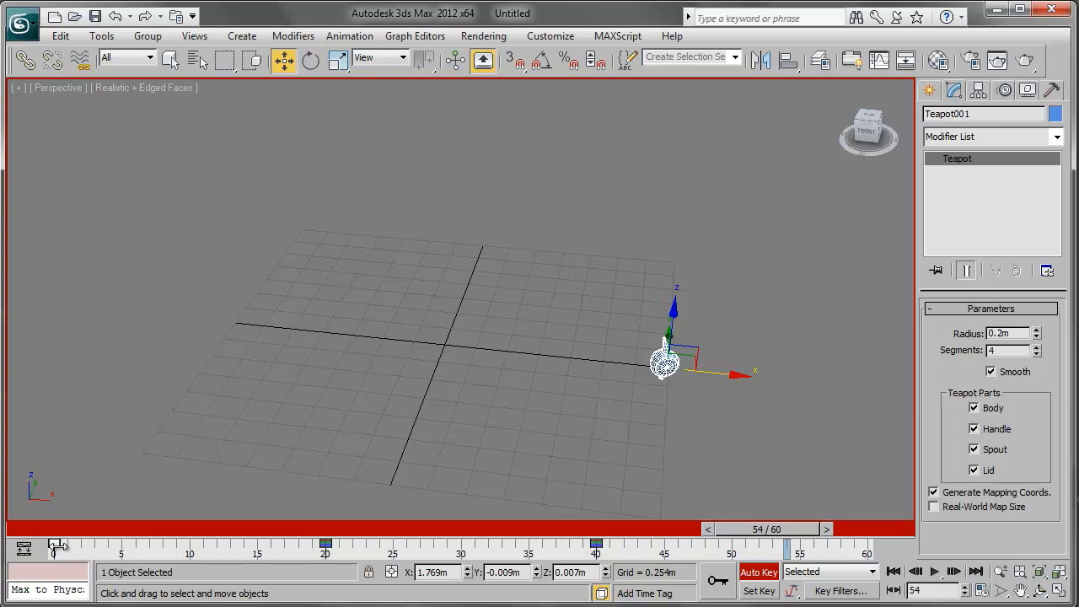
pyautogui.keyDown('shift'); pyautogui.moveTo(56, 545); pyautogui.dragTo(86, 518); pyautogui.keyUp('shift')
pyautogui.click(826, 530)
pyautogui.press('w')
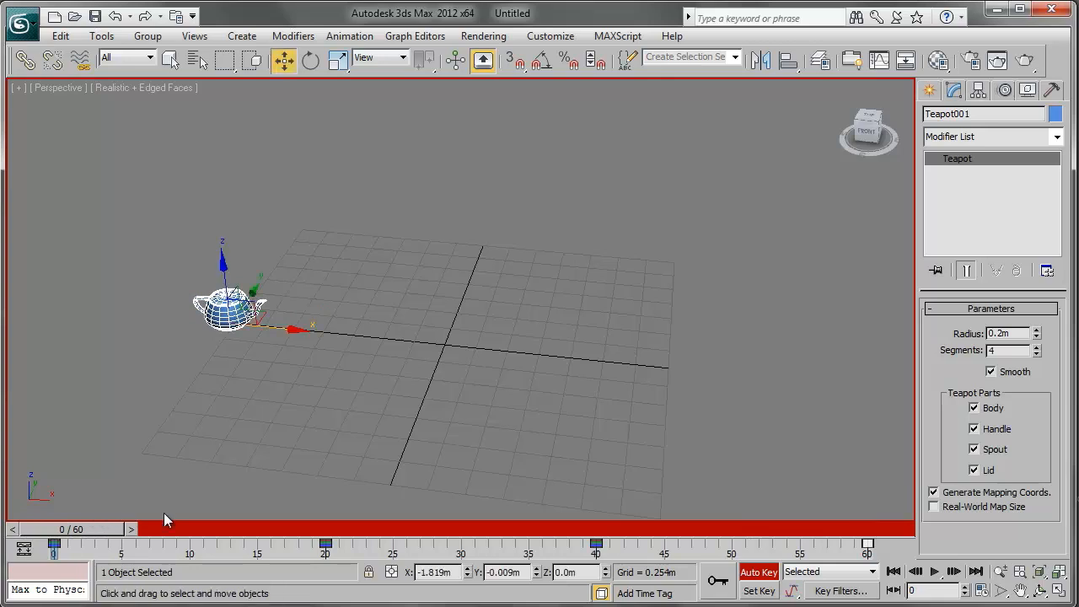
pyautogui.click(756, 573)
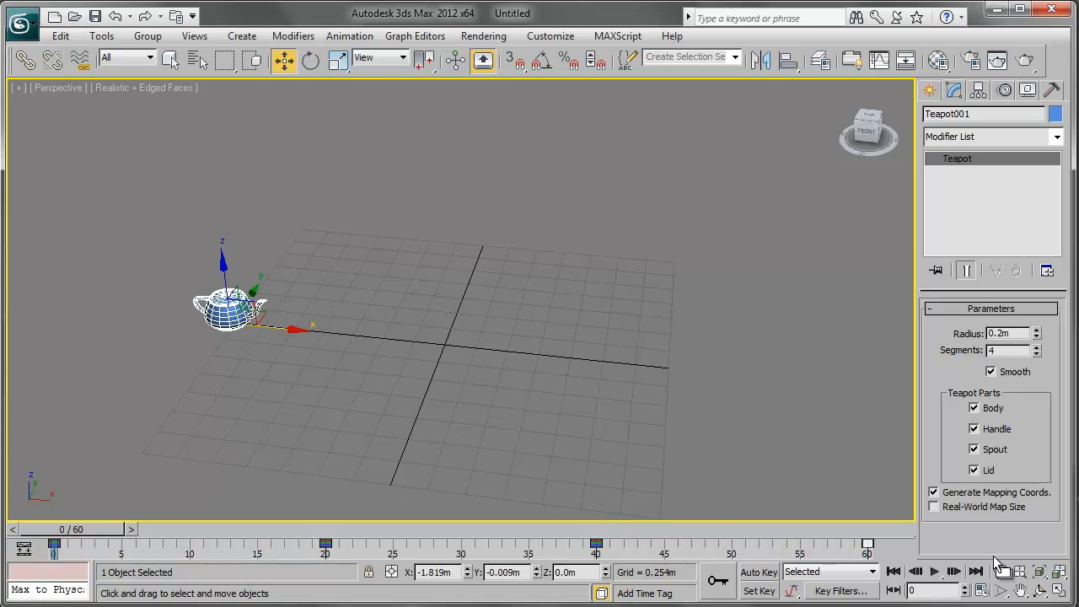
# With Auto Key on at frame 0, try moving the teapot about 1.09 m along X and 1.006 m up, undo it, and turn Auto Key off.
pyautogui.click(759, 572)
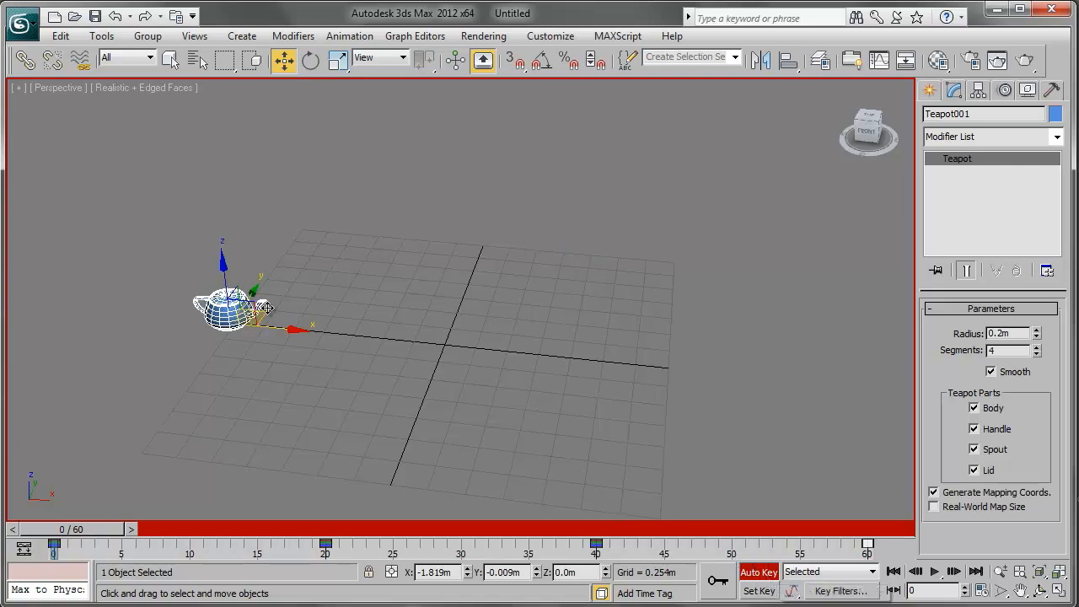
pyautogui.moveTo(257, 303); pyautogui.dragTo(374, 205)
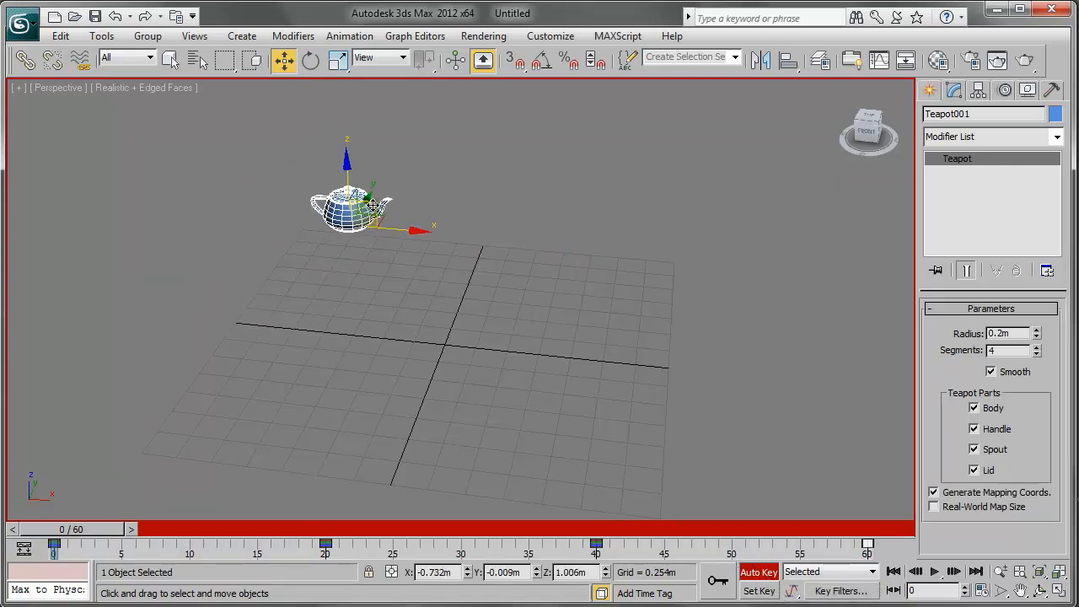
pyautogui.hotkey('ctrl', 'z')
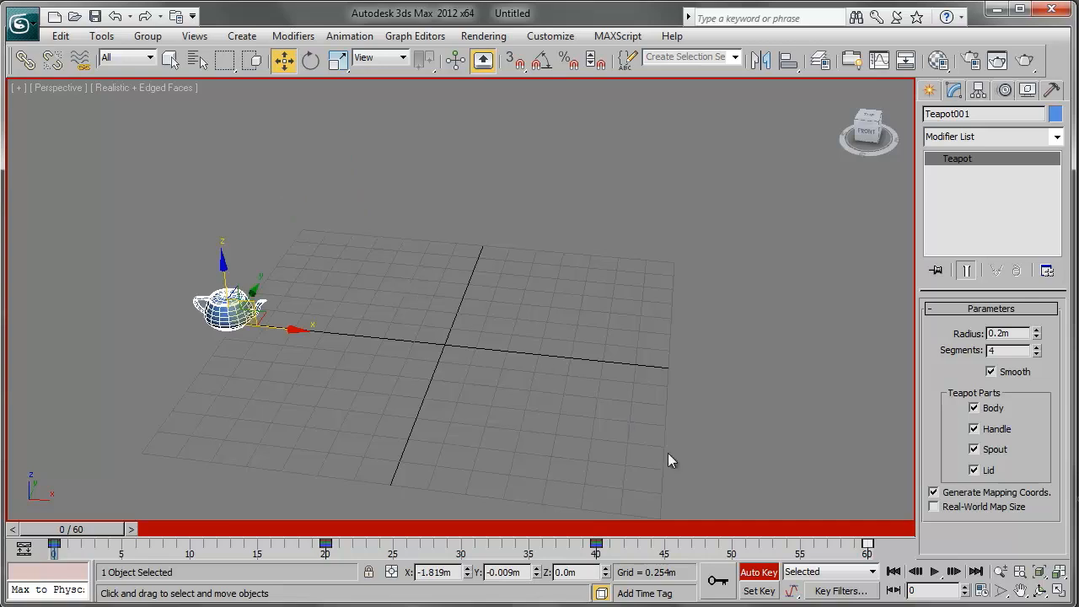
pyautogui.click(757, 574)
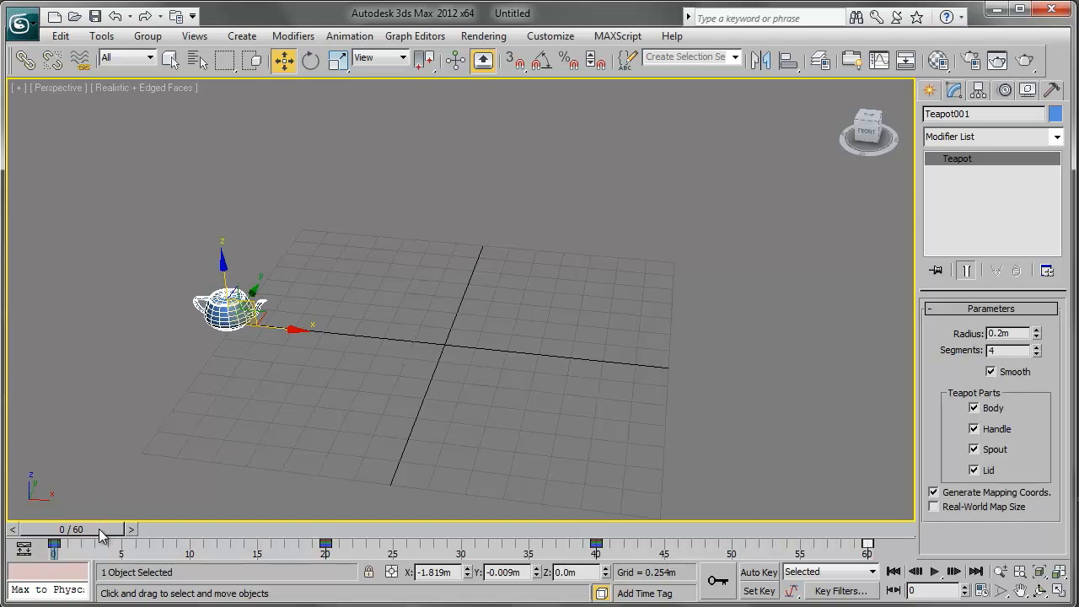
# Play the full teapot animation, stop it, and return to frame 0.
pyautogui.click(935, 572)
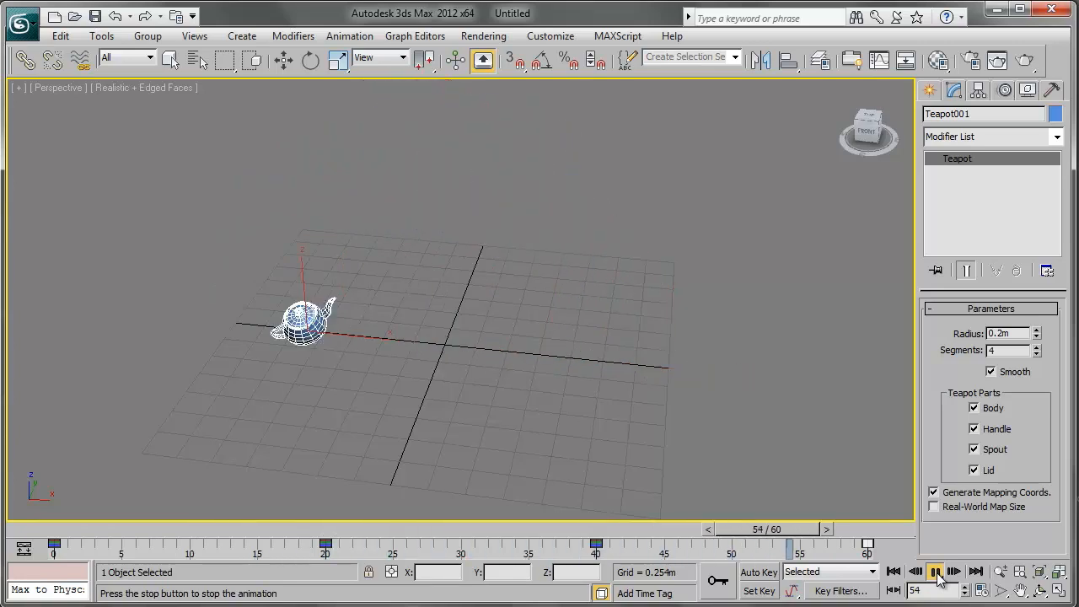
pyautogui.click(936, 573)
pyautogui.moveTo(850, 544); pyautogui.dragTo(108, 541)
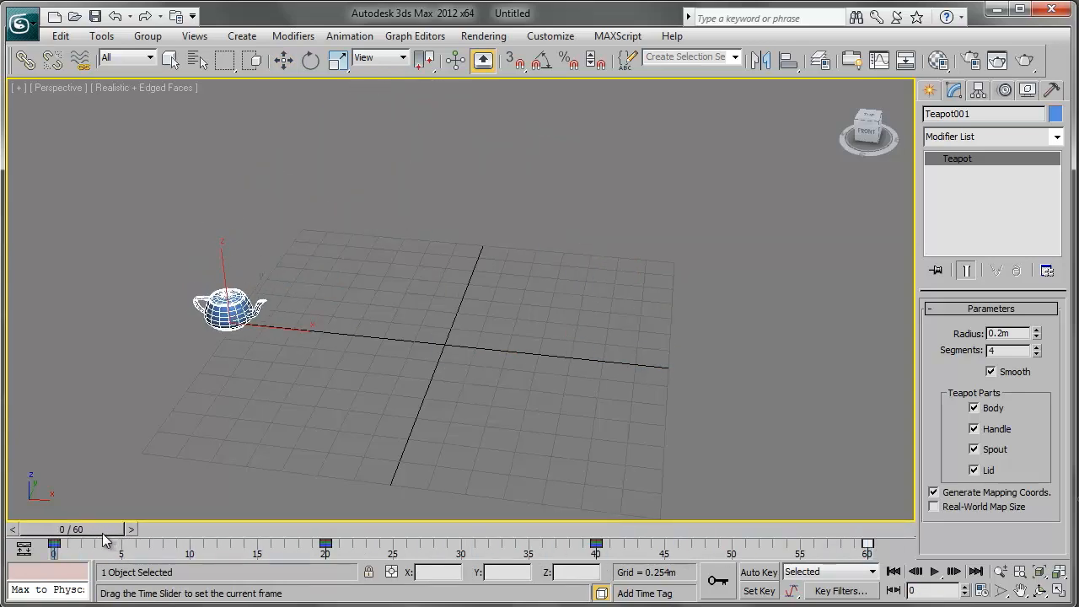
pyautogui.press('w')
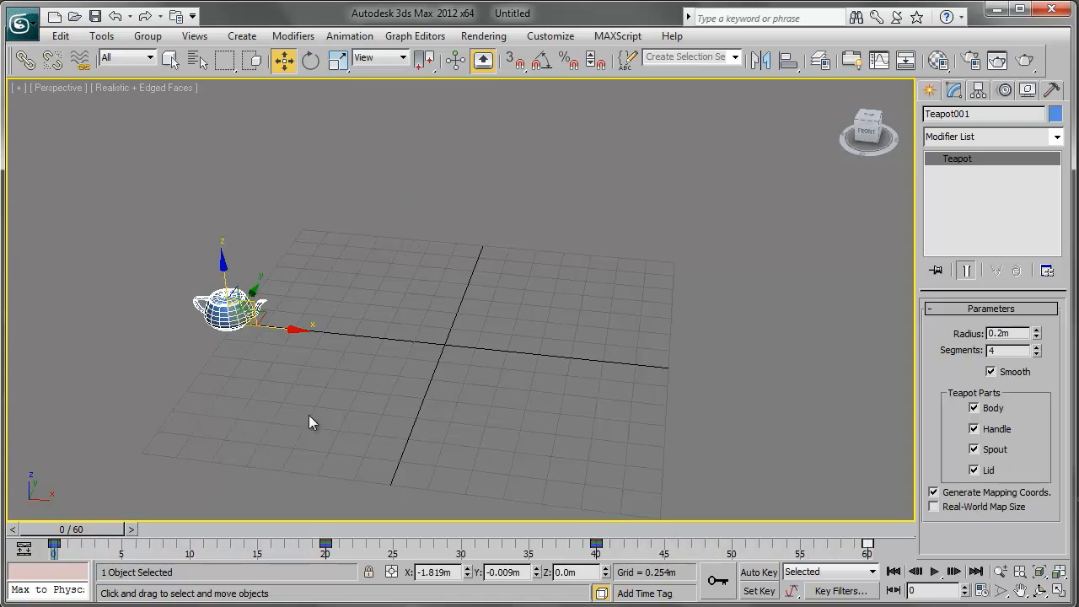
pyautogui.moveTo(126, 530); pyautogui.dragTo(92, 540)
pyautogui.press('w')
# Deselect the teapot and render the Perspective view at frame 0 and frame 21, closing each rendered image.
pyautogui.click(393, 296)
pyautogui.moveTo(299, 301); pyautogui.dragTo(410, 319, button='middle')
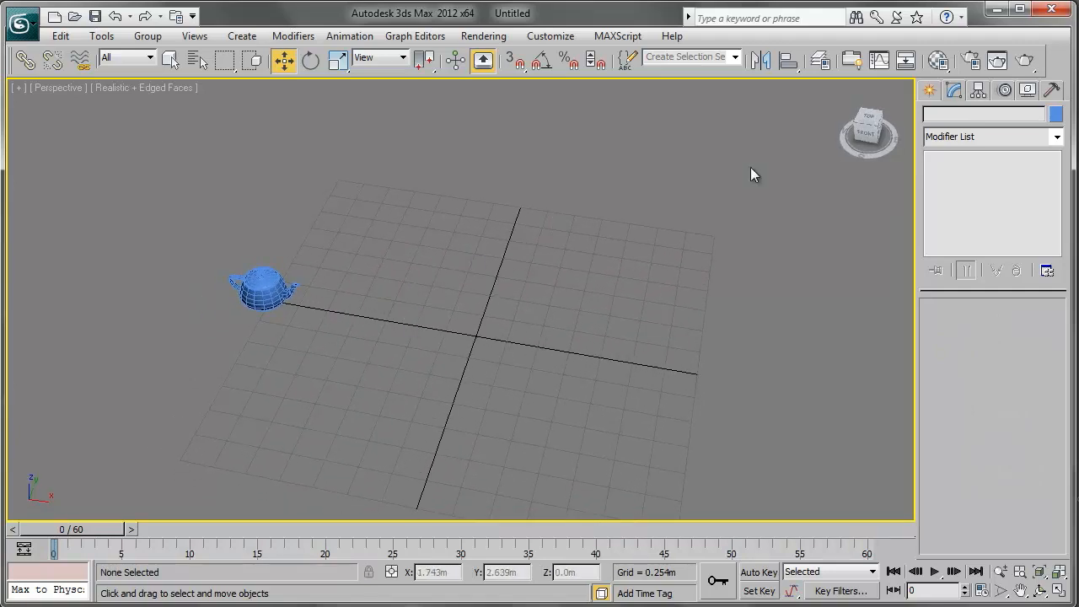
pyautogui.click(1022, 62)
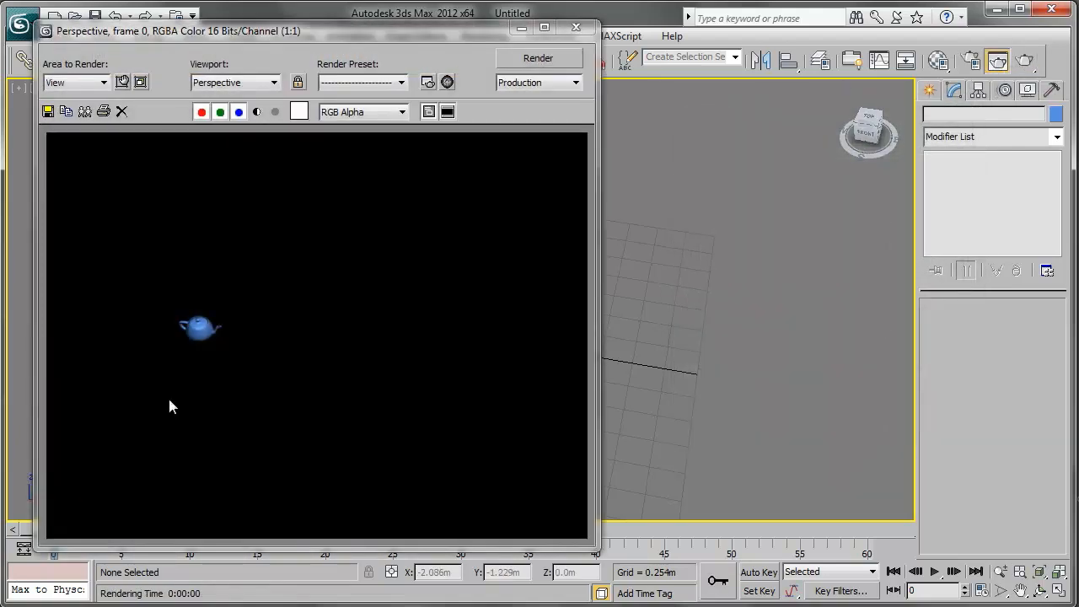
pyautogui.click(576, 28)
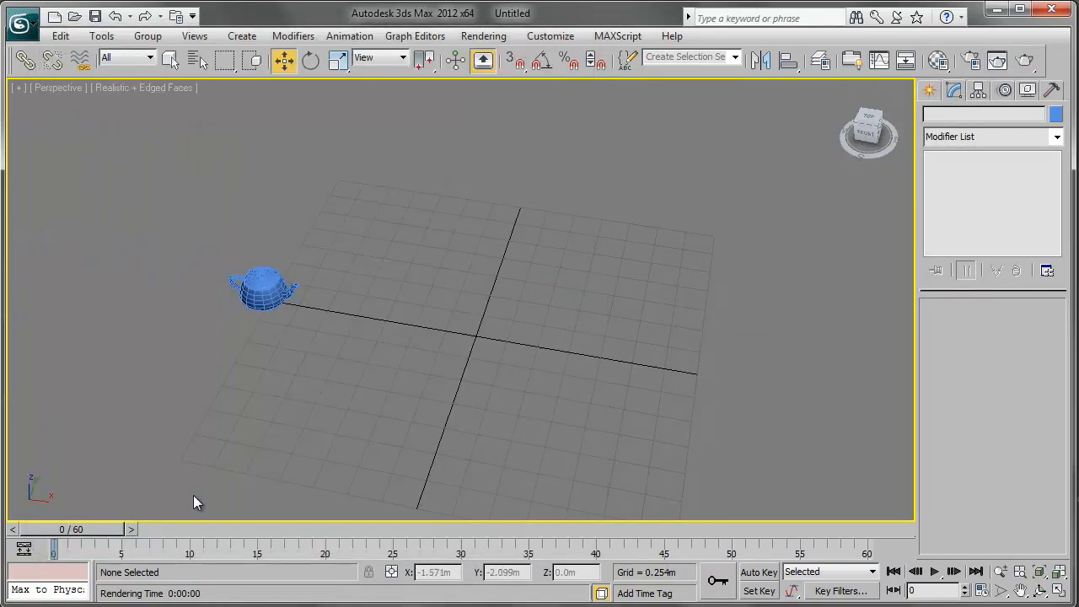
pyautogui.moveTo(95, 536); pyautogui.dragTo(362, 535)
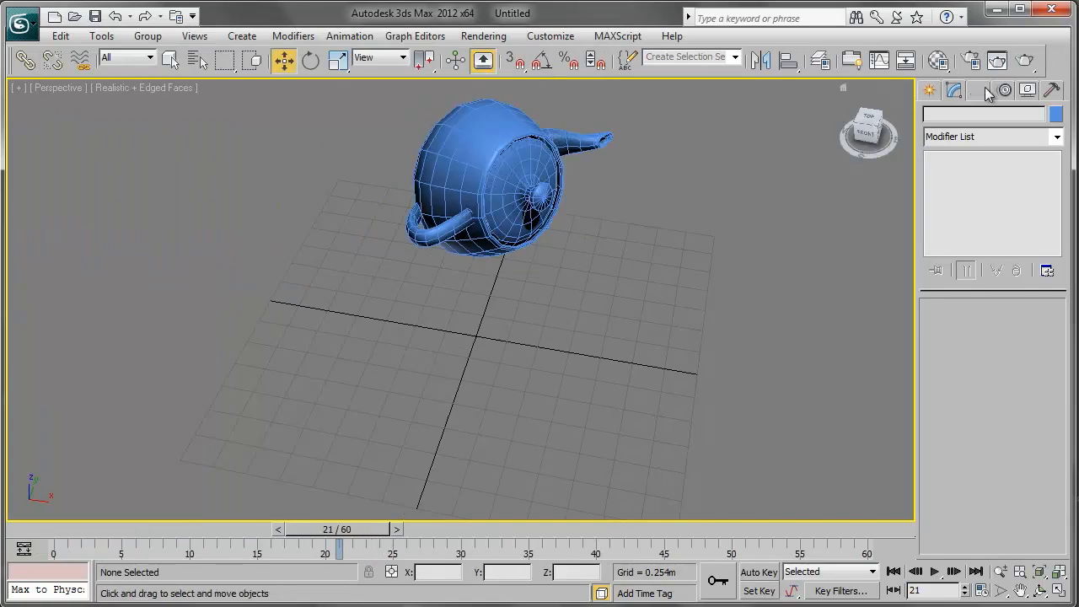
pyautogui.click(1025, 62)
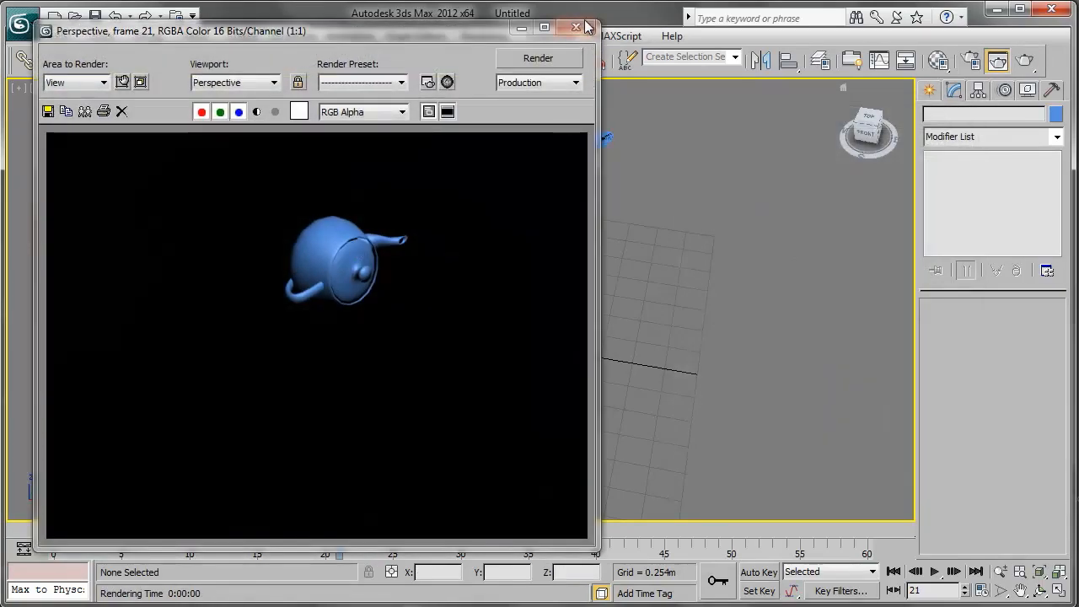
pyautogui.click(578, 28)
# Render the Perspective view at frame 0 again and at frame 1, closing each rendered image.
pyautogui.moveTo(338, 529); pyautogui.dragTo(28, 500)
pyautogui.press('w')
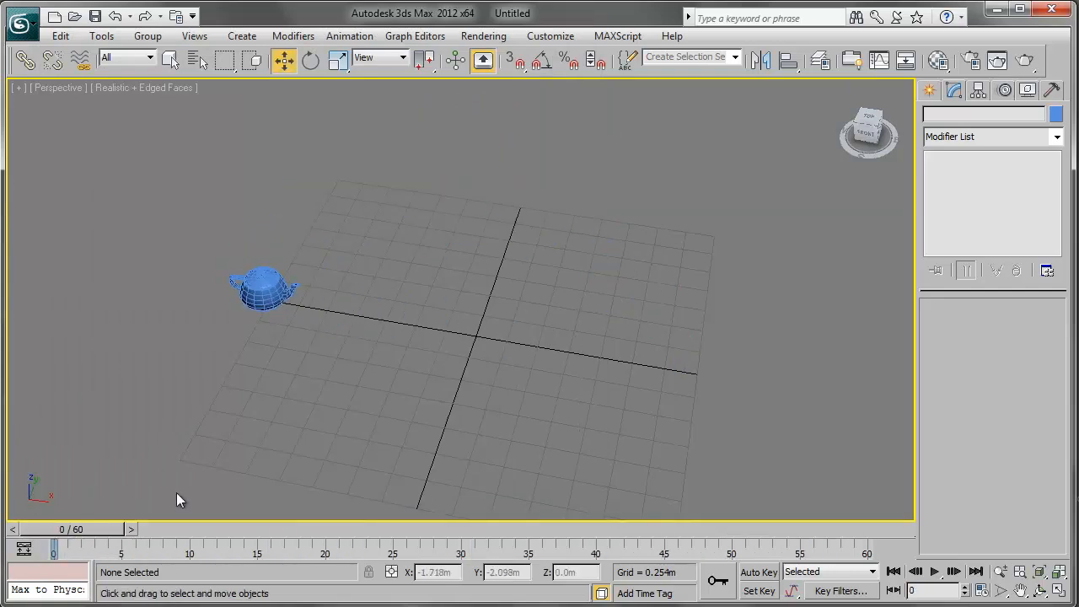
pyautogui.click(1029, 63)
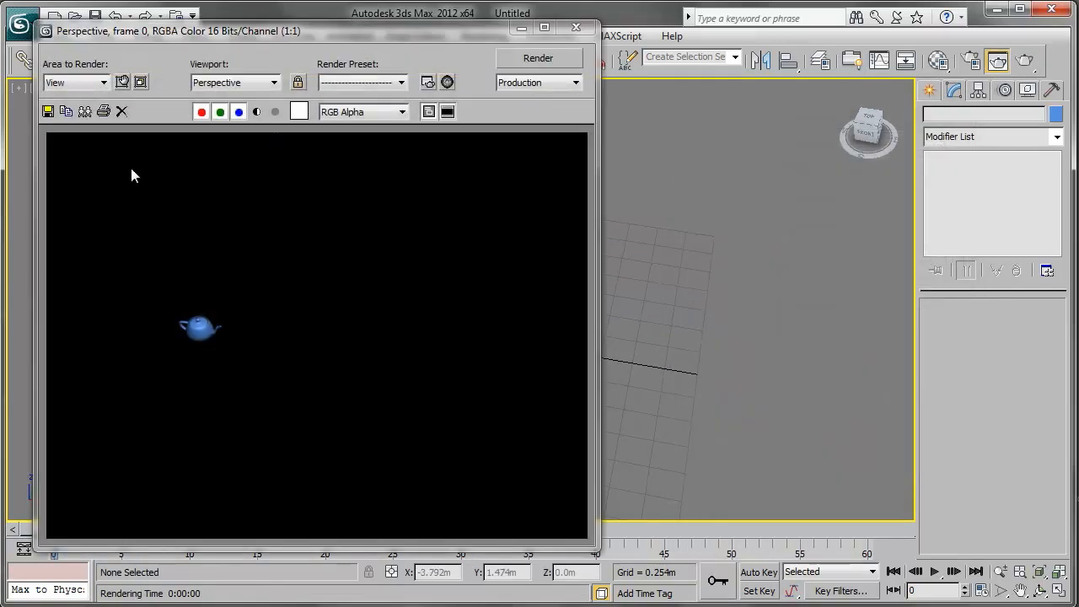
pyautogui.click(576, 25)
pyautogui.moveTo(91, 529); pyautogui.dragTo(112, 527)
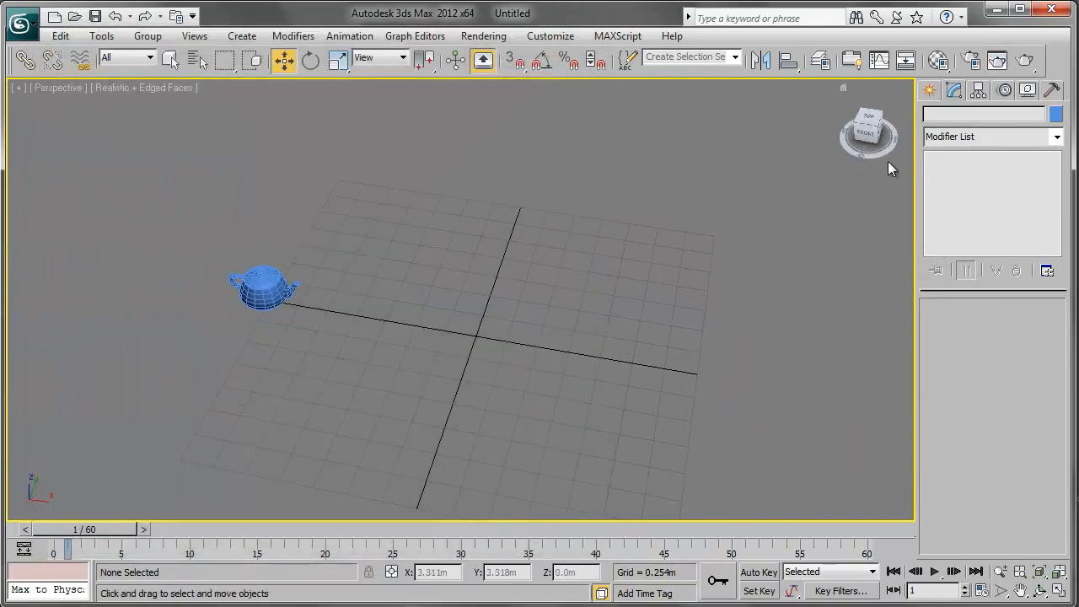
pyautogui.click(1025, 61)
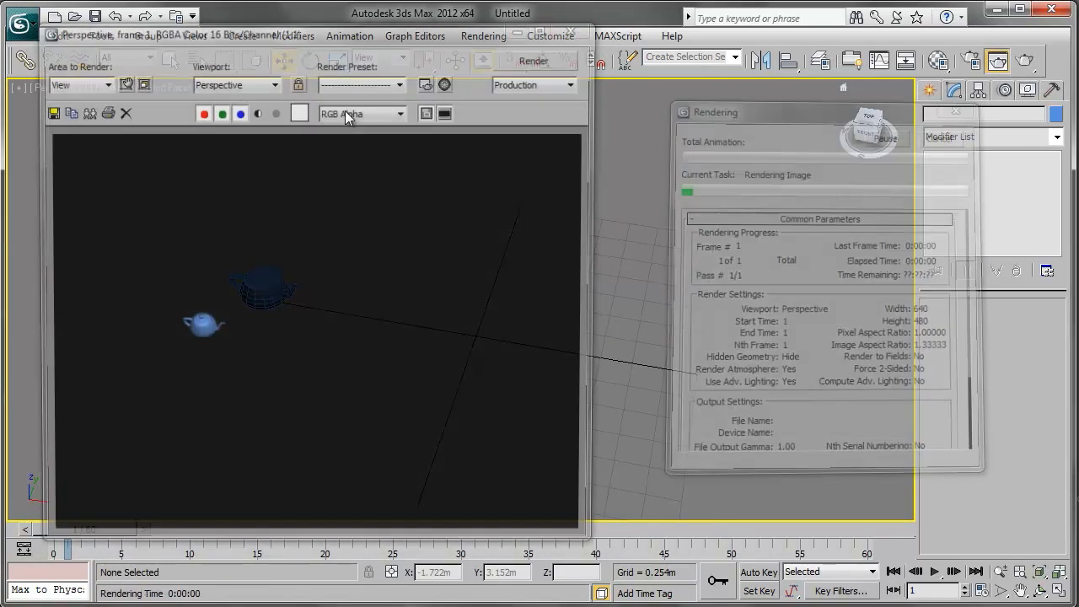
pyautogui.click(576, 27)
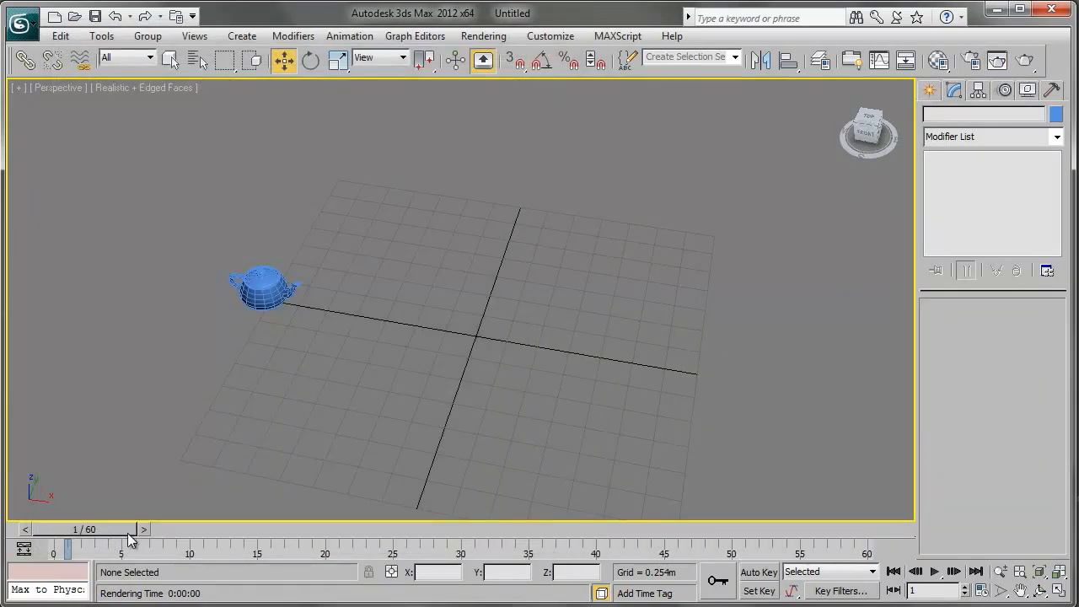
# Return to frame 0 and open Render Setup, placing its window over the middle of the viewport.
pyautogui.moveTo(129, 539); pyautogui.dragTo(116, 540)
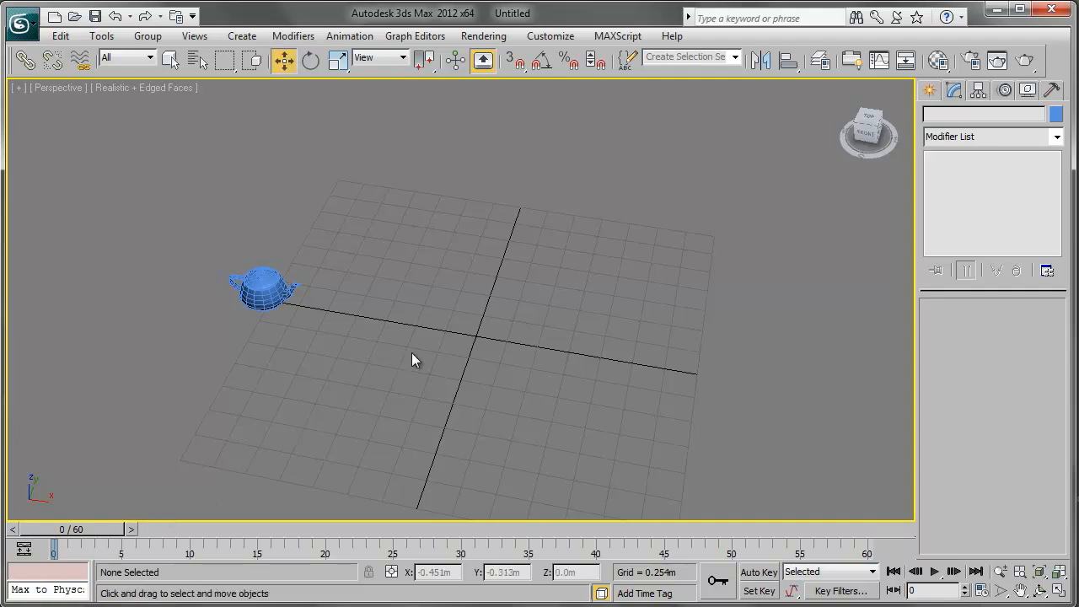
pyautogui.moveTo(85, 531); pyautogui.dragTo(53, 533)
pyautogui.click(973, 61)
pyautogui.moveTo(729, 52); pyautogui.dragTo(513, 48)
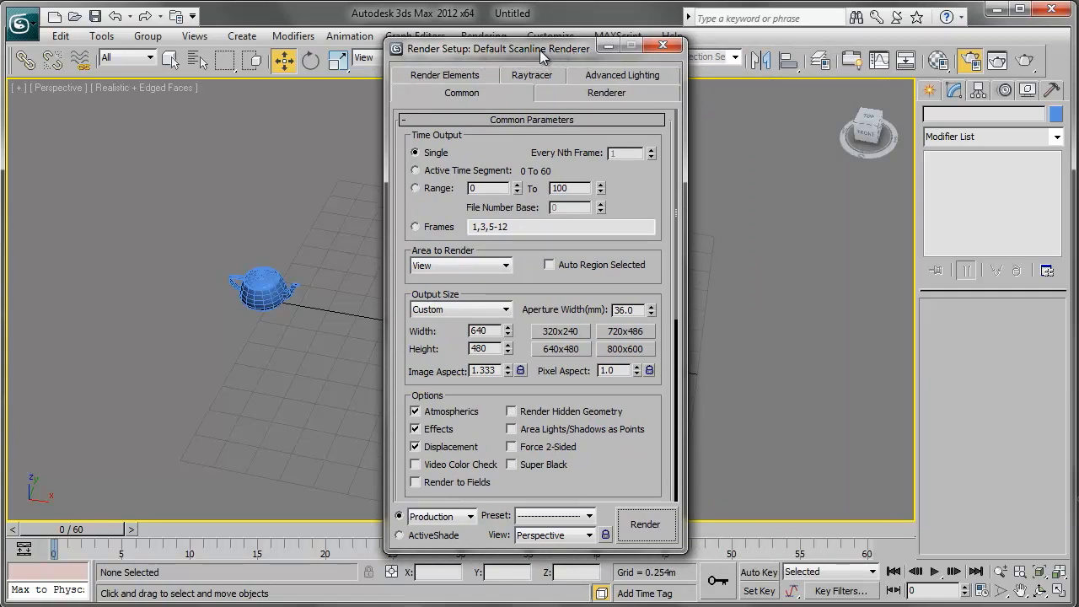
pyautogui.moveTo(539, 50); pyautogui.dragTo(527, 43)
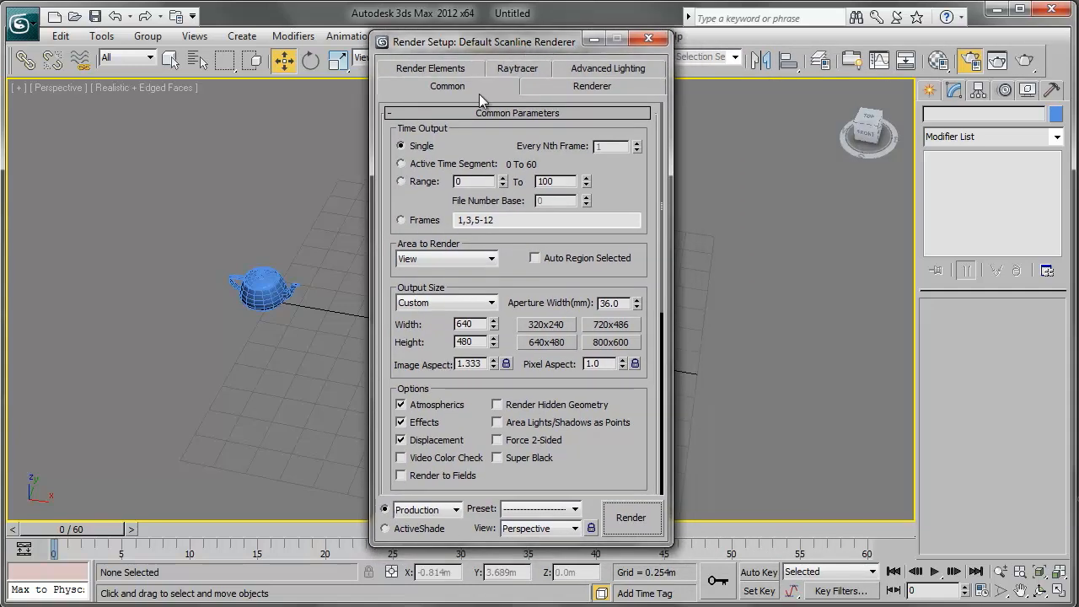
# Test the Single time output by rendering frame 0 and frame 7, closing each rendered image.
pyautogui.click(1024, 65)
pyautogui.click(571, 60)
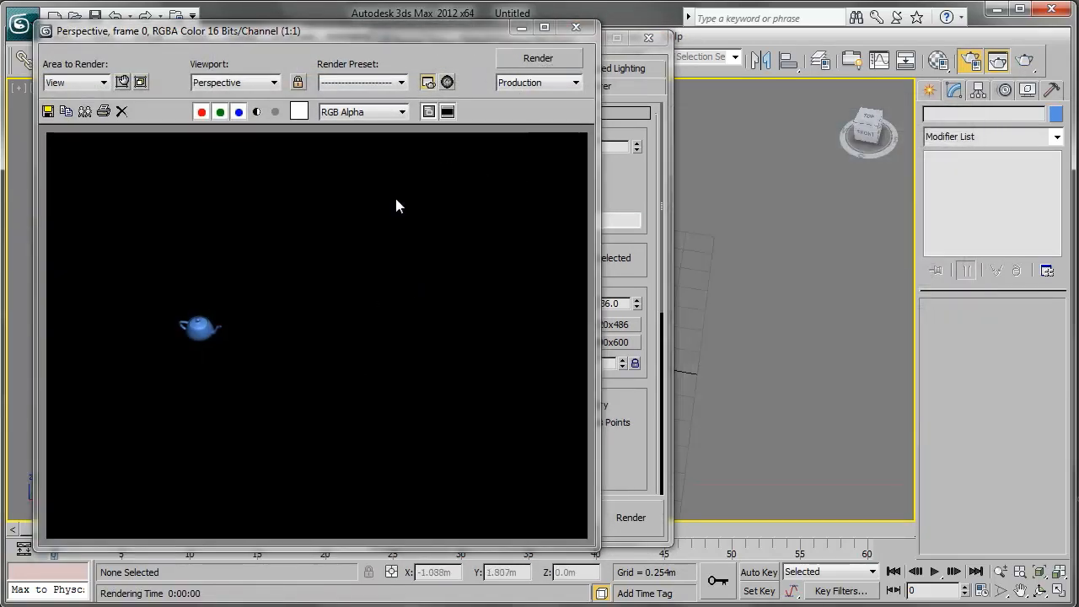
pyautogui.click(576, 27)
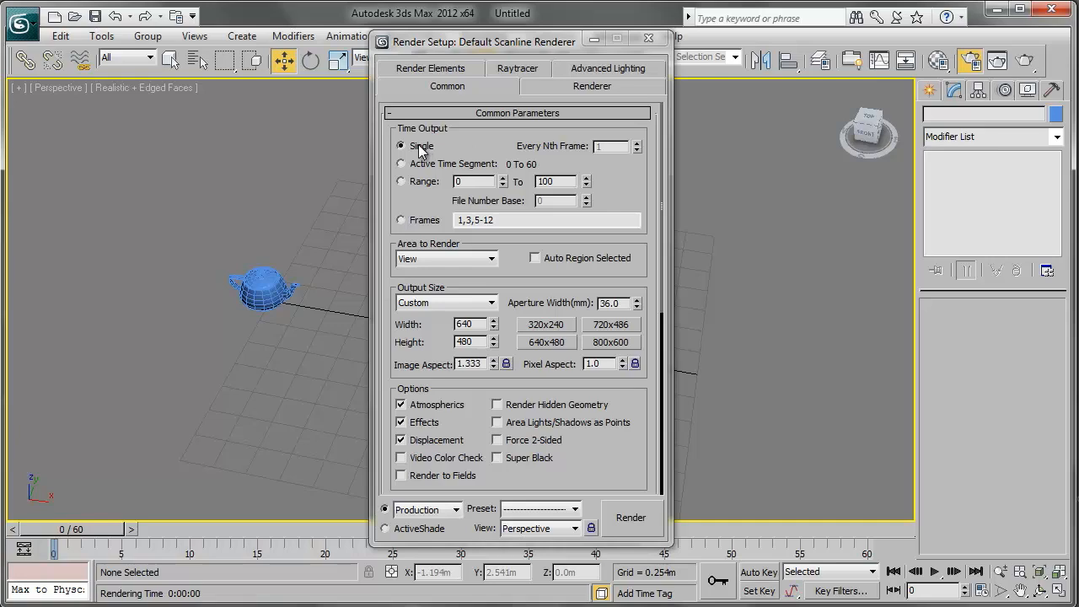
pyautogui.moveTo(104, 532); pyautogui.dragTo(186, 538)
pyautogui.click(1025, 61)
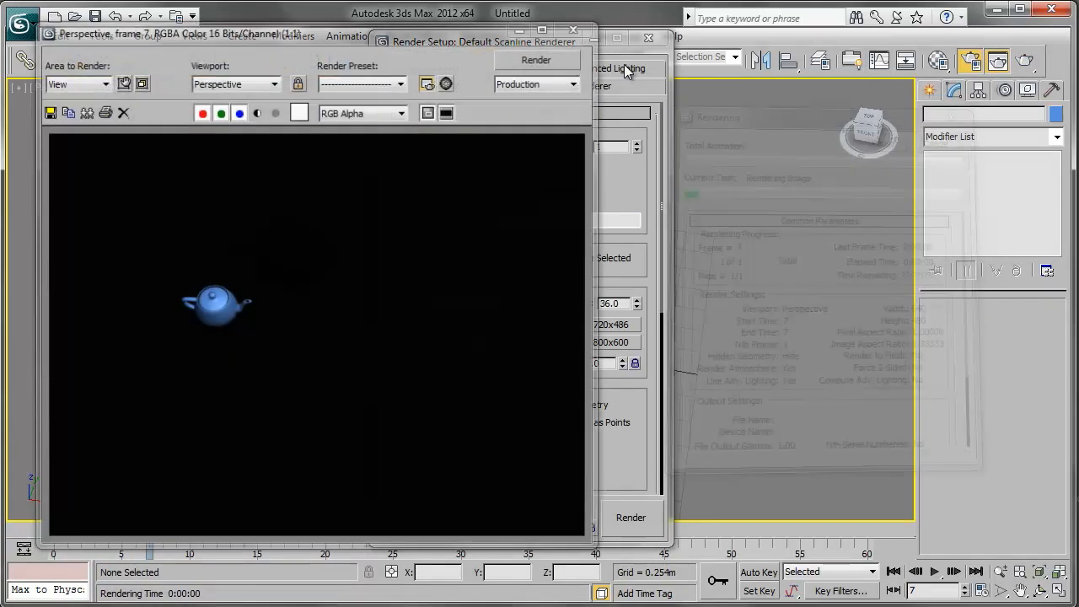
pyautogui.click(574, 30)
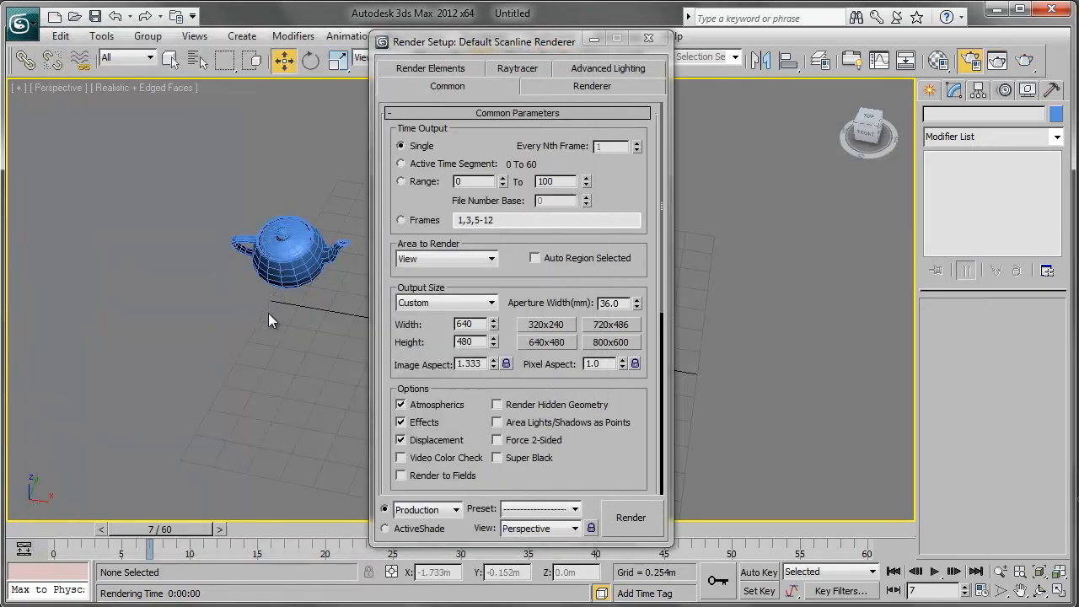
# Return to frame 0 and try the render time output as Active Time Segment, followed by a range from 15 to 58.
pyautogui.moveTo(194, 533); pyautogui.dragTo(46, 528)
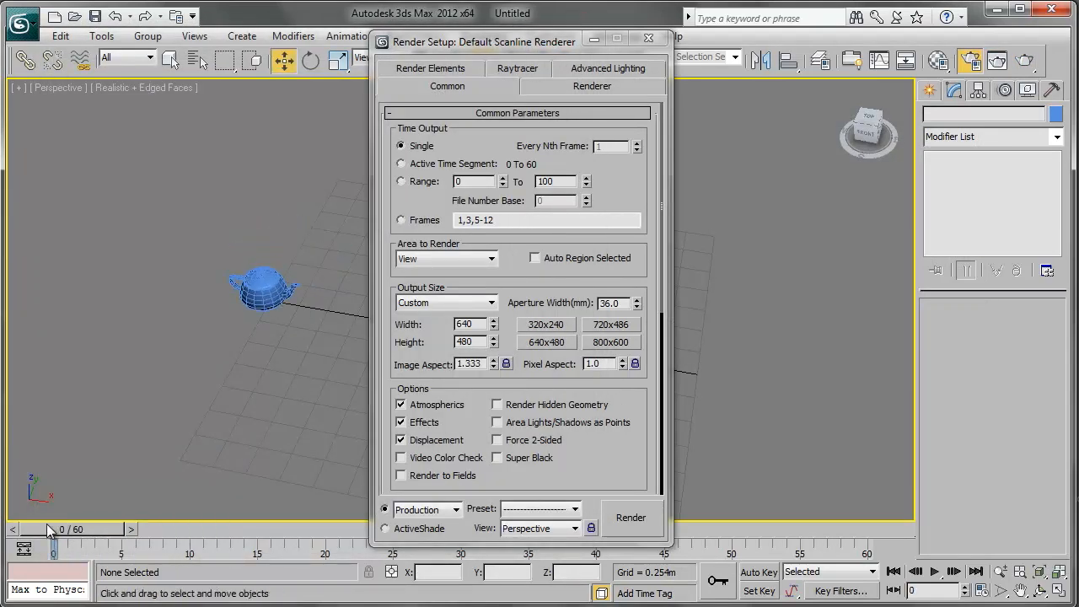
pyautogui.click(429, 166)
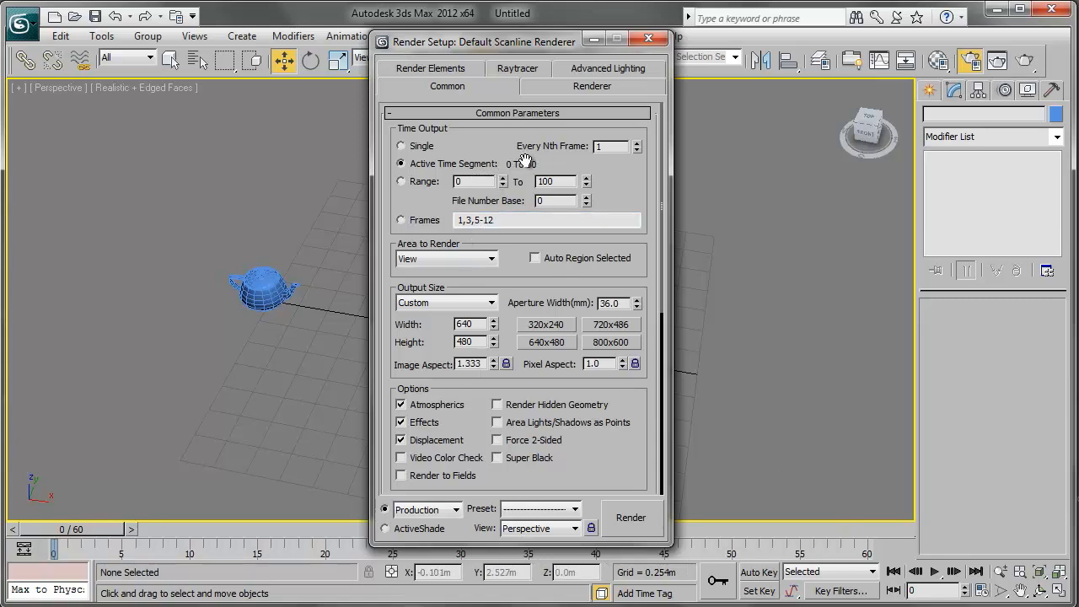
pyautogui.click(430, 183)
pyautogui.write('15')
pyautogui.press('Tab')
pyautogui.write('58')
# Set the individual frames list to 1,12,18,25-32 and switch the time output back to Active Time Segment.
pyautogui.click(422, 221)
pyautogui.moveTo(496, 221); pyautogui.dragTo(386, 218)
pyautogui.write('1')
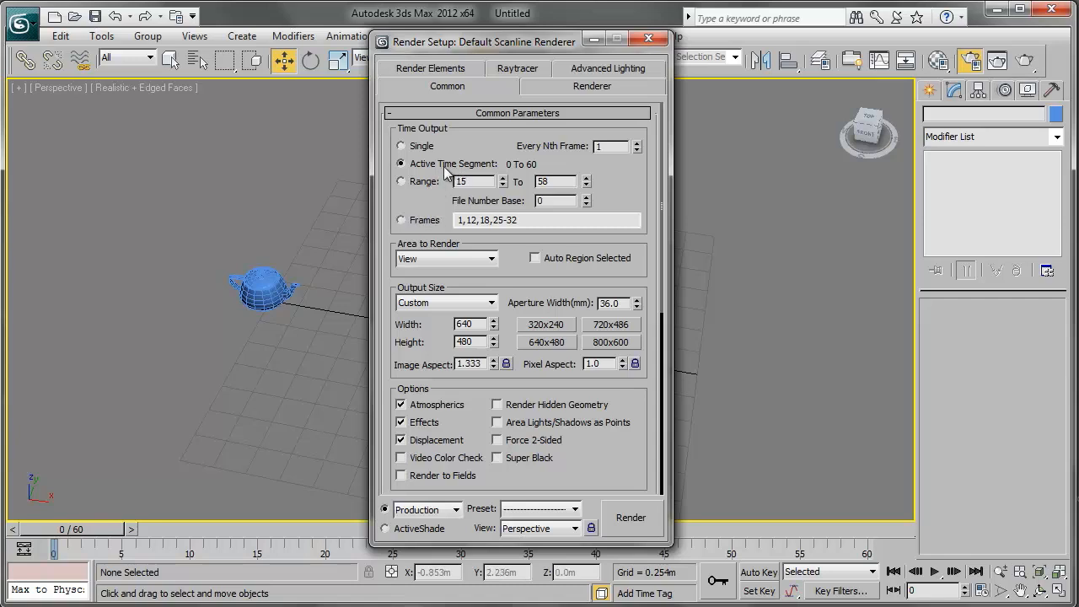
pyautogui.click(428, 166)
# Set the render output size to 720x486, close Render Setup and show the safe frame in the Perspective view.
pyautogui.click(611, 324)
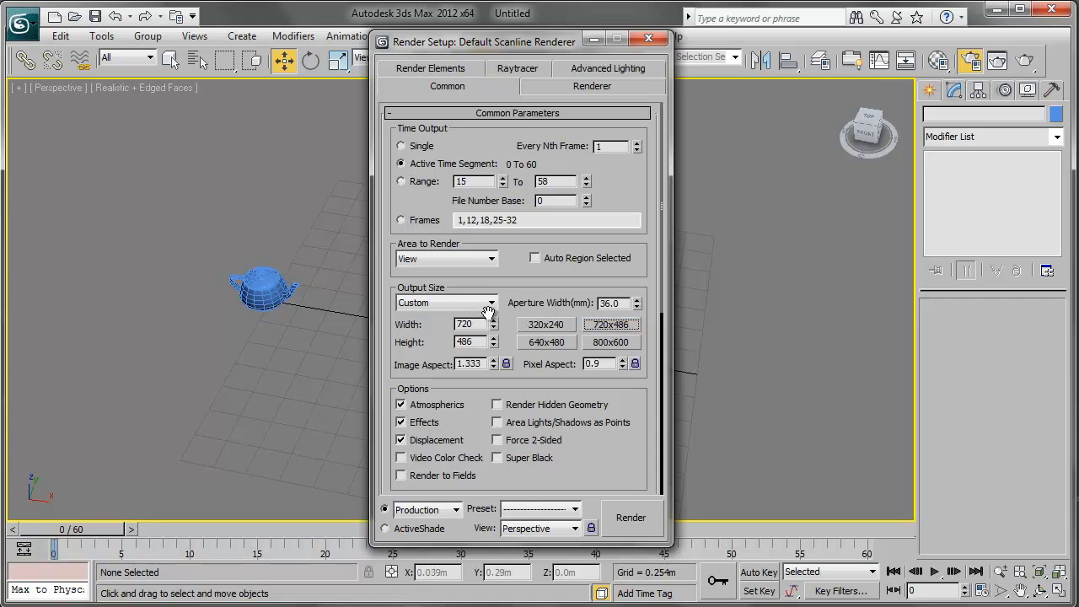
pyautogui.click(654, 39)
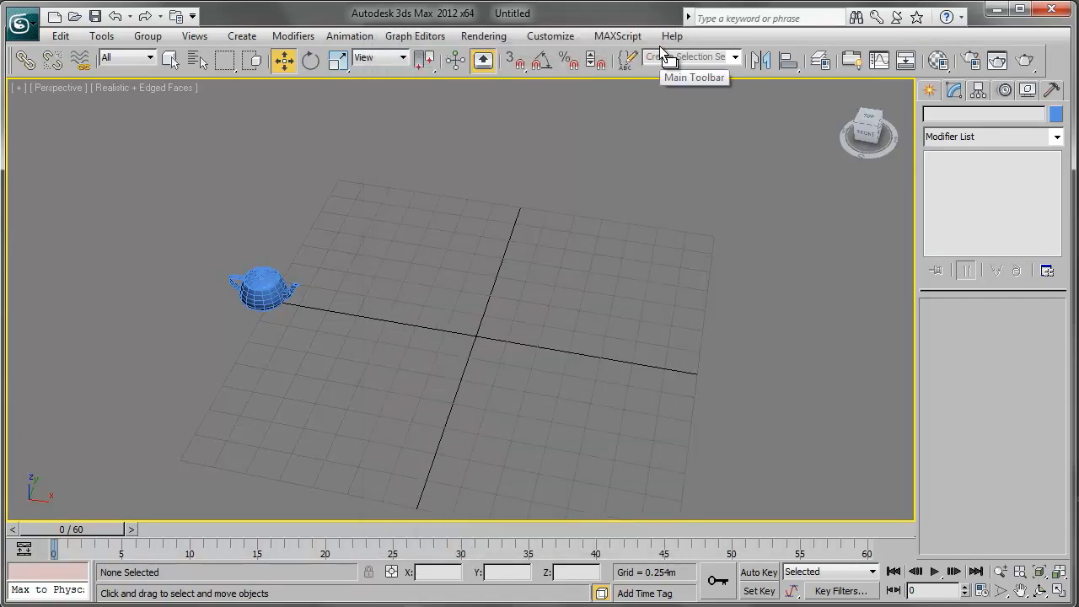
pyautogui.hotkey('shift', 'f')
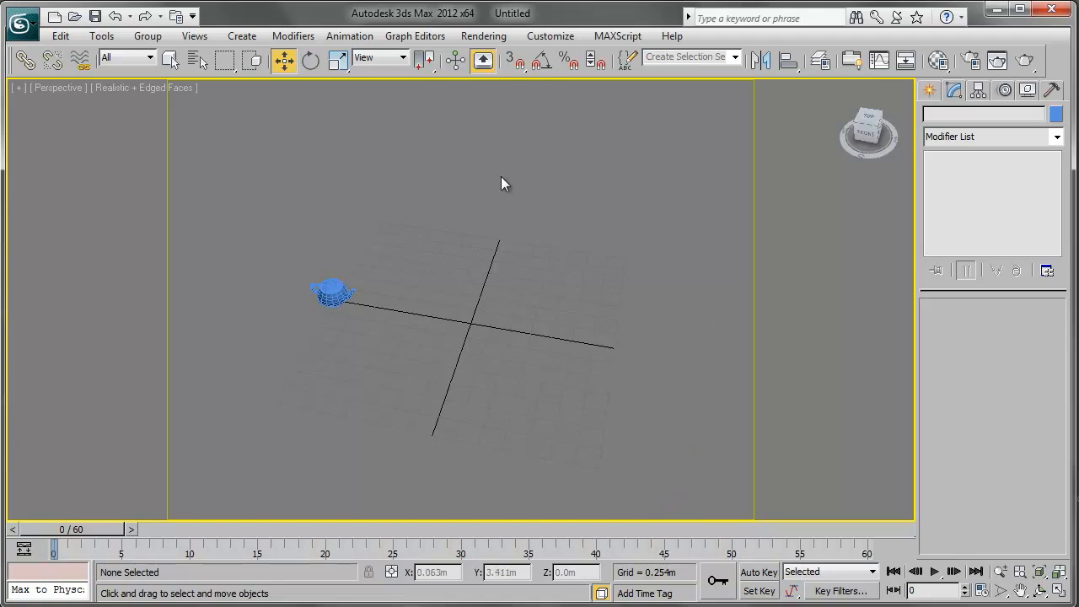
# Reopen Render Setup and set a custom output size of 1280 wide by 720 high.
pyautogui.click(970, 59)
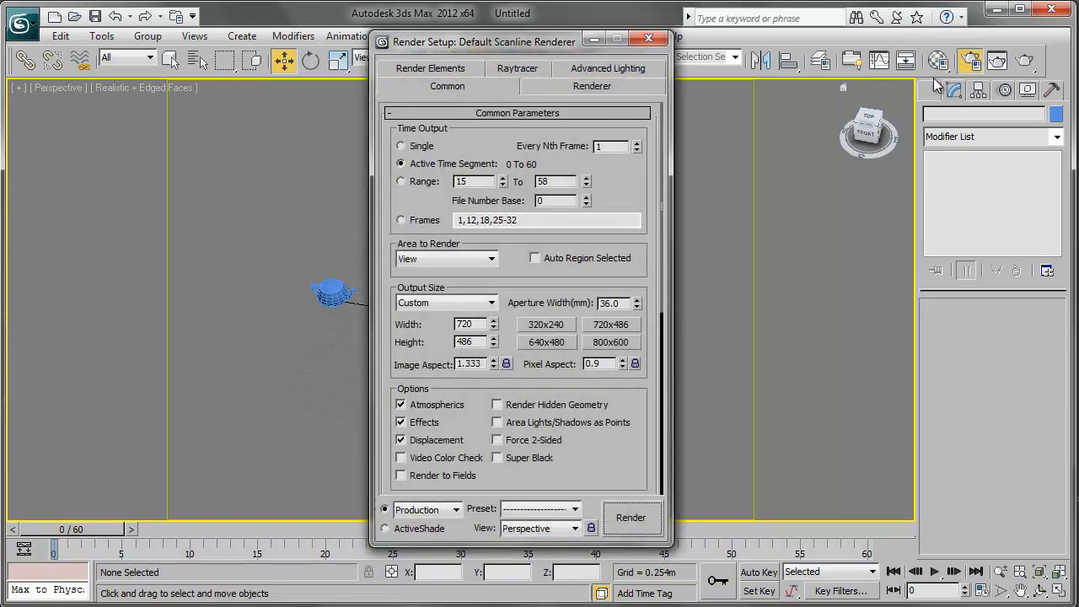
pyautogui.doubleClick(481, 324)
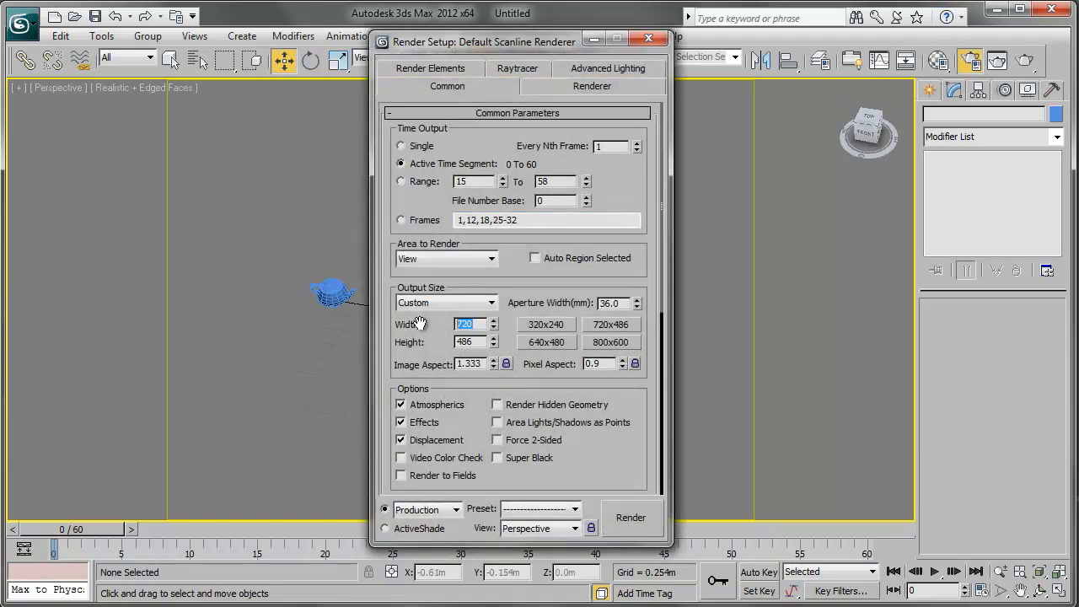
pyautogui.press('Tab')
pyautogui.write('720')
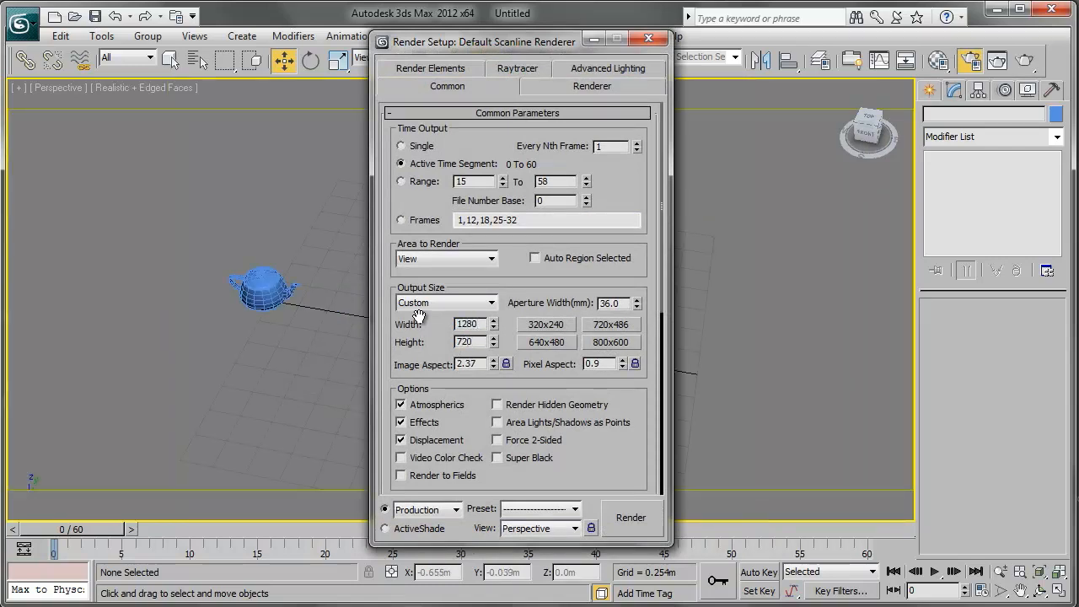
# Change the custom output size to 1920 wide by 1080 high.
pyautogui.hotkey('shift', 'Tab')
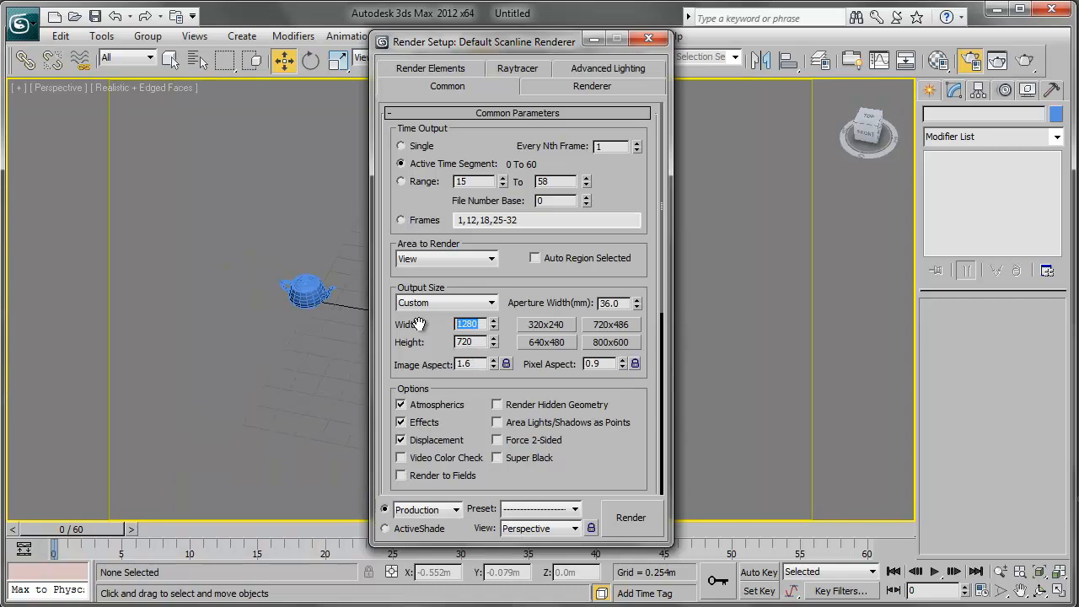
pyautogui.write('1920')
pyautogui.press('Tab')
pyautogui.write('1080')
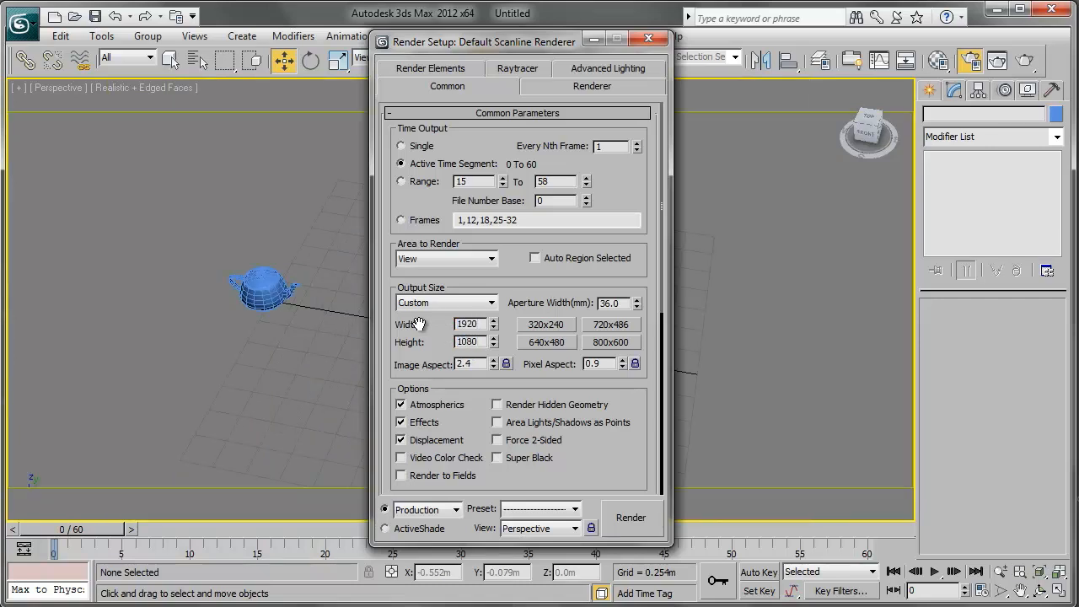
pyautogui.press('Return')
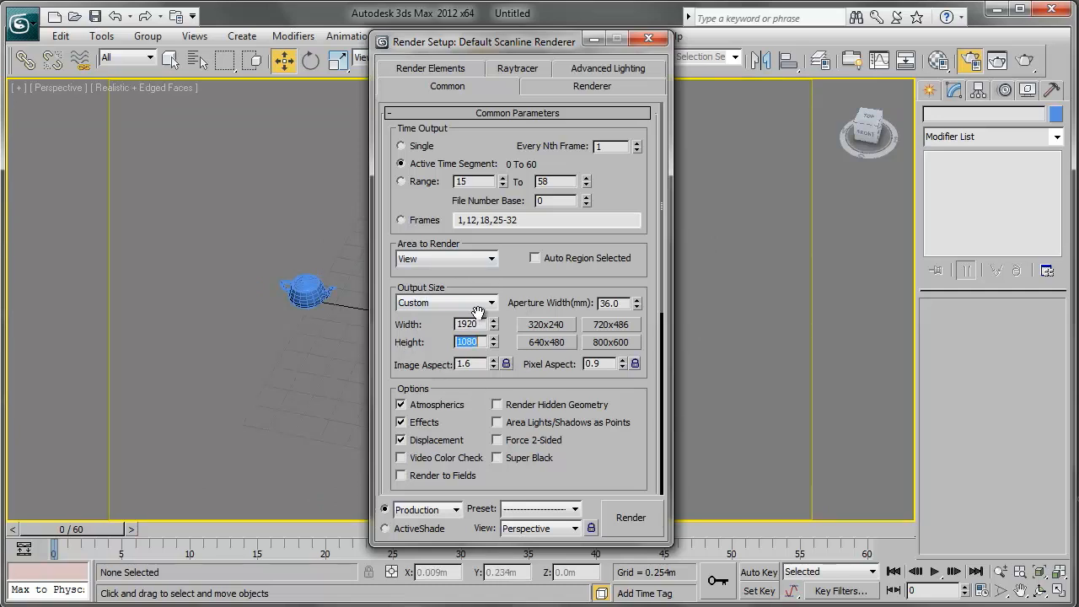
# Compare the 720x486 and 640x480 output size presets, finishing with 720x486.
pyautogui.click(607, 325)
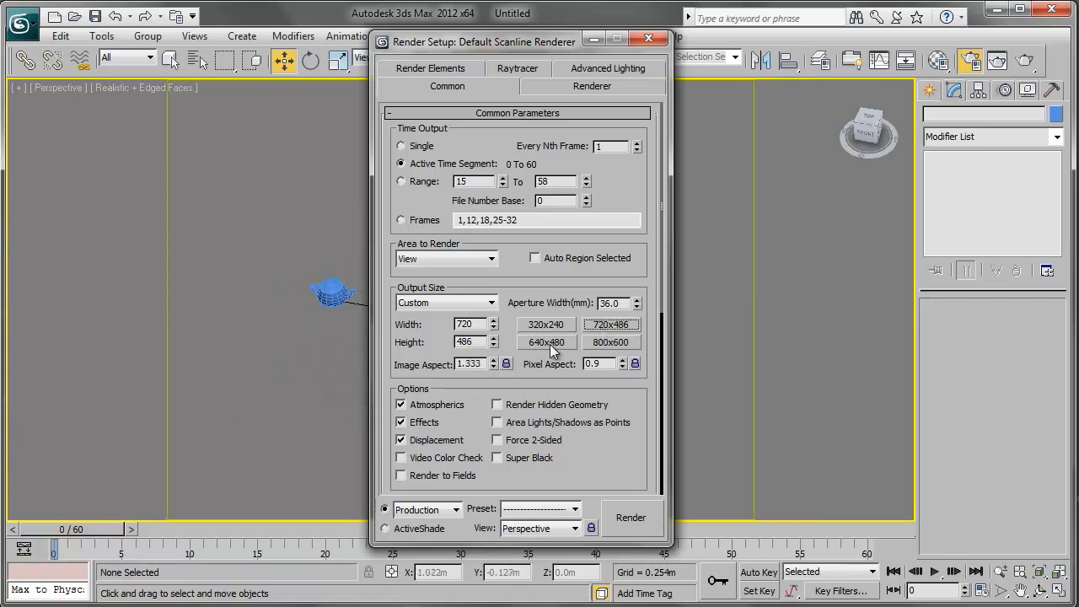
pyautogui.click(549, 344)
pyautogui.click(613, 326)
# Open the render output file settings and shrink the dialog so its save controls fit on the screen.
pyautogui.moveTo(613, 457); pyautogui.dragTo(617, 198)
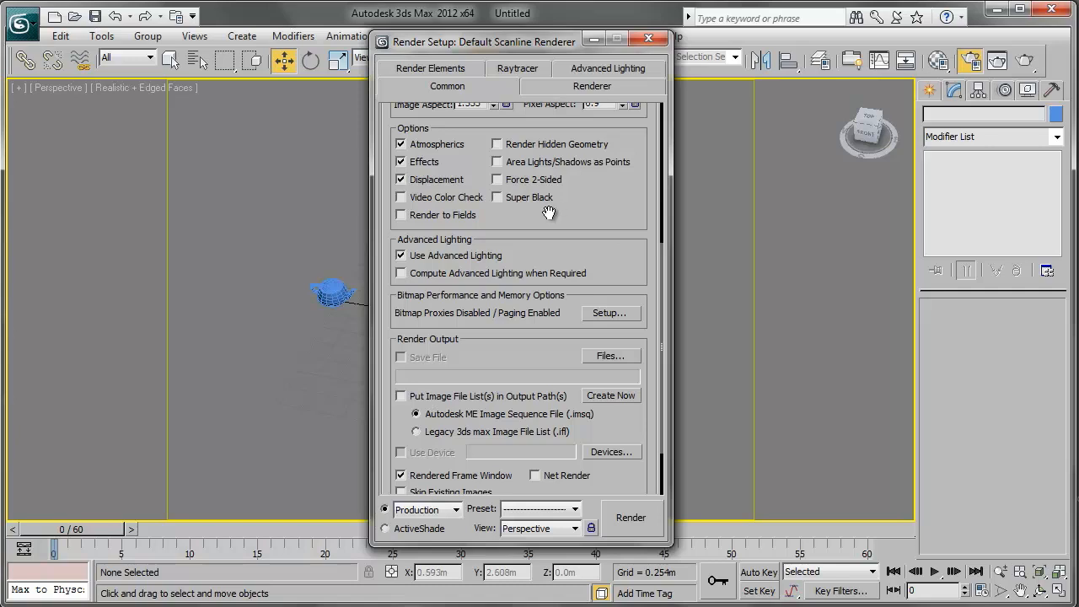
pyautogui.click(598, 358)
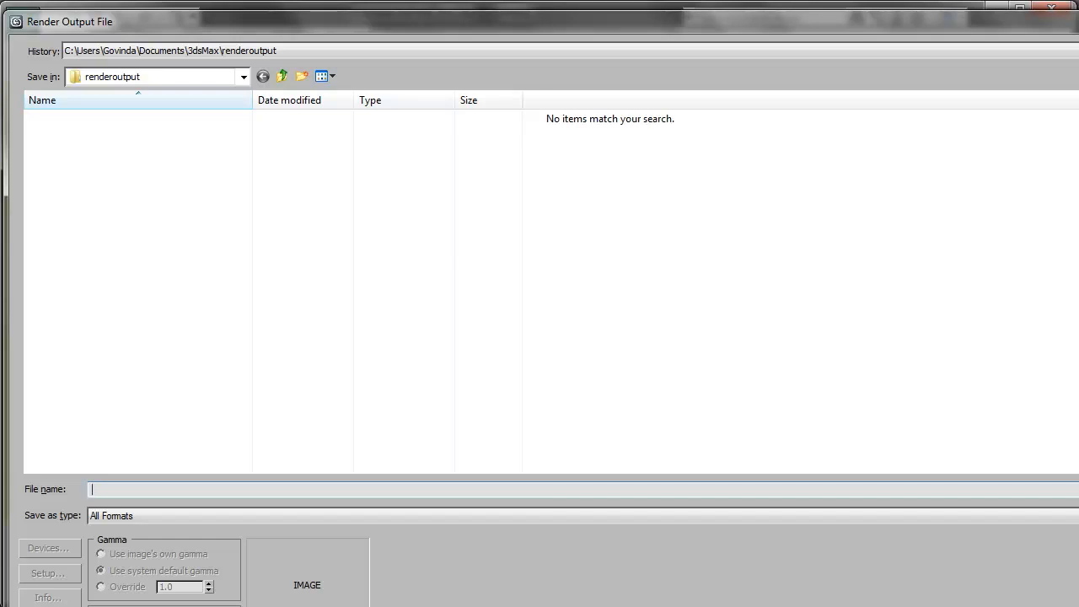
pyautogui.moveTo(1078, 606); pyautogui.dragTo(1003, 563)
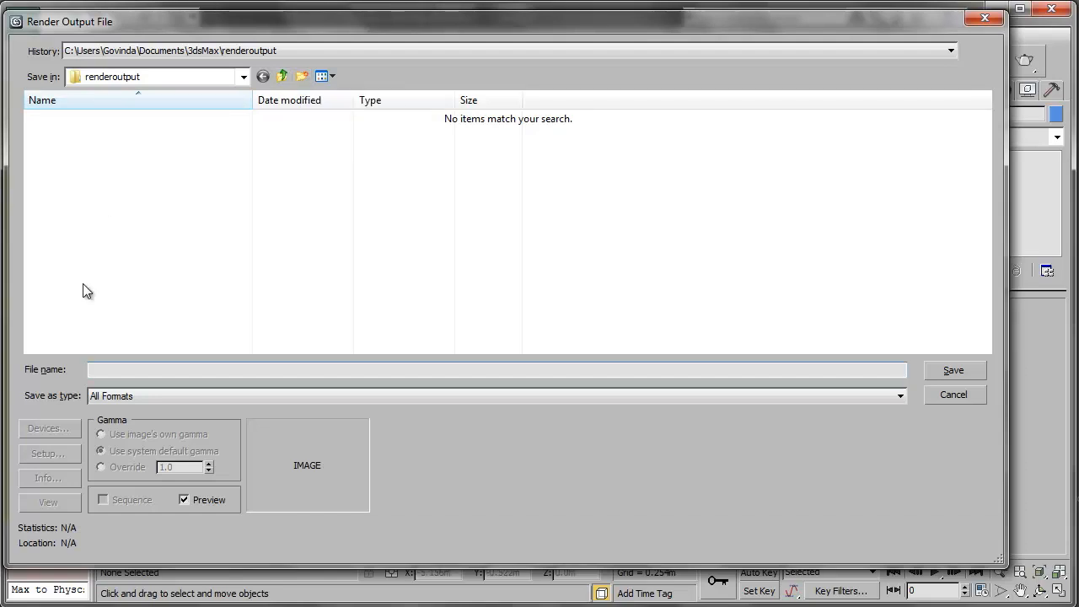
# Create a folder named "animacion tetera sencilla clase online" inside renderoutput and open it.
pyautogui.click(301, 76)
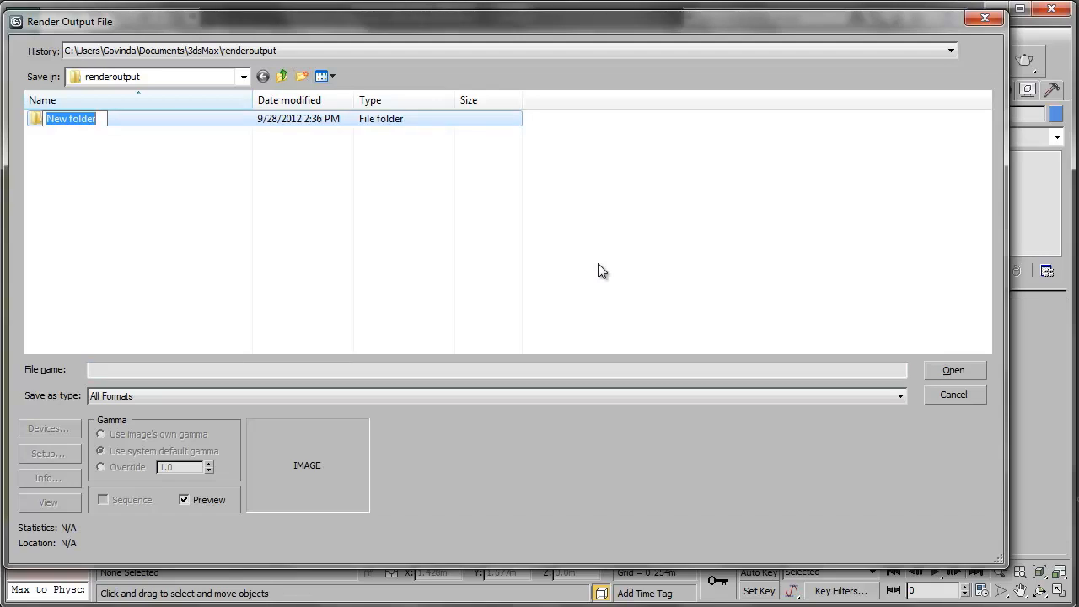
pyautogui.write('animacion')
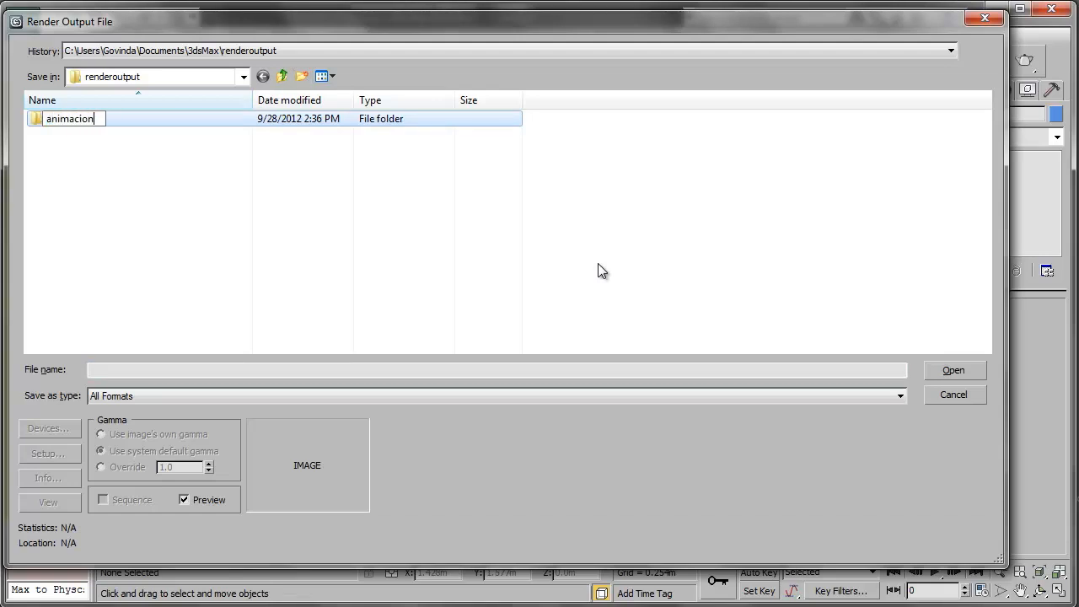
pyautogui.write(' tetera s')
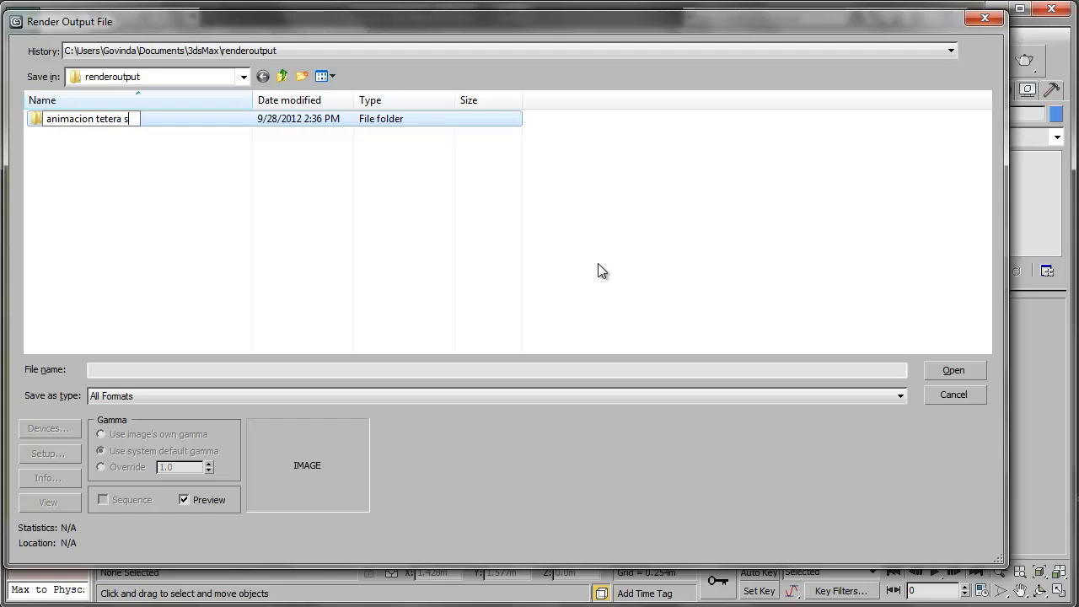
pyautogui.write('encilla clase ion')
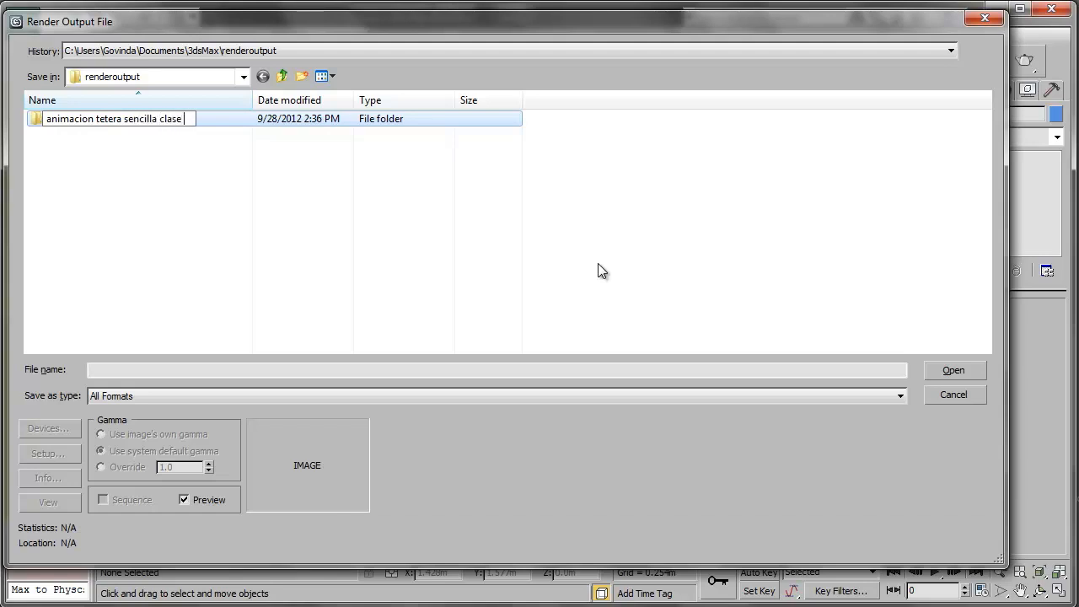
pyautogui.press('BackSpace')
pyautogui.press('BackSpace')
pyautogui.press('BackSpace')
pyautogui.write('online')
pyautogui.press('Return')
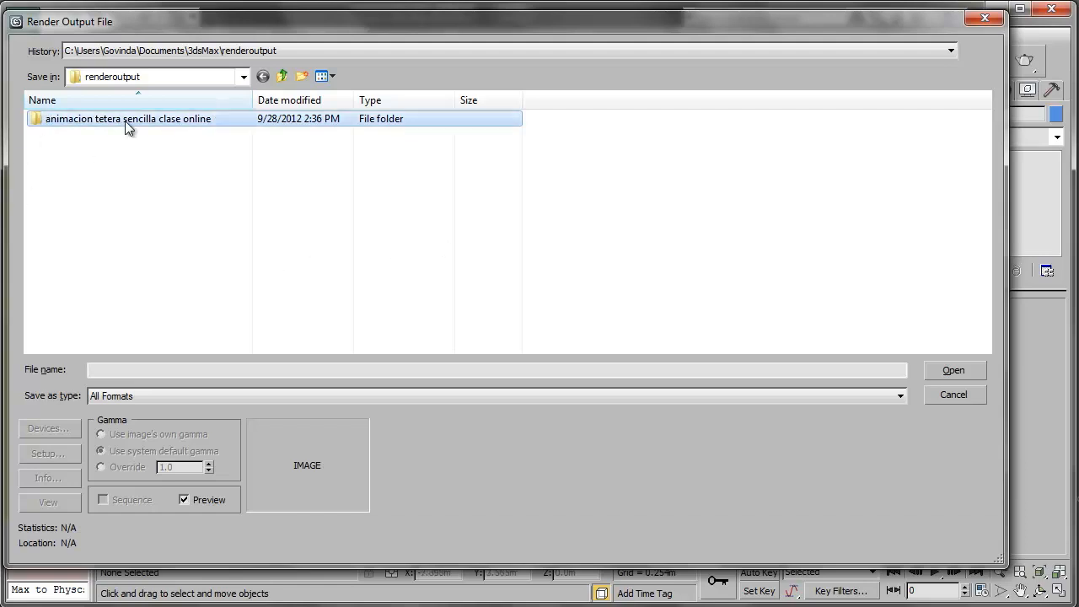
pyautogui.doubleClick(146, 123)
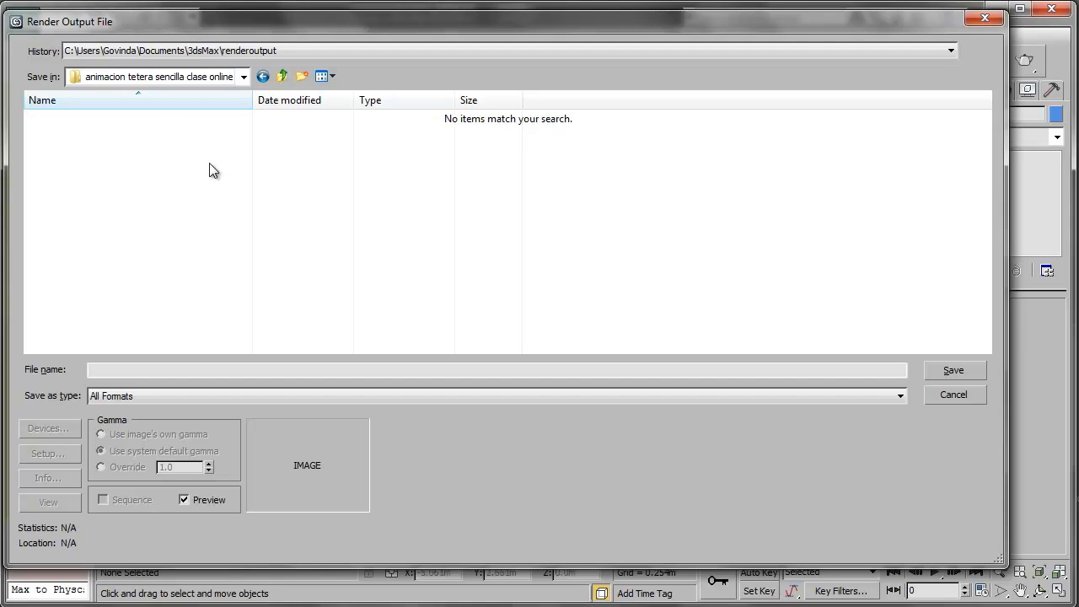
# Save the render output as a JPEG file named gov3dstudio with quality 100.
pyautogui.click(177, 371)
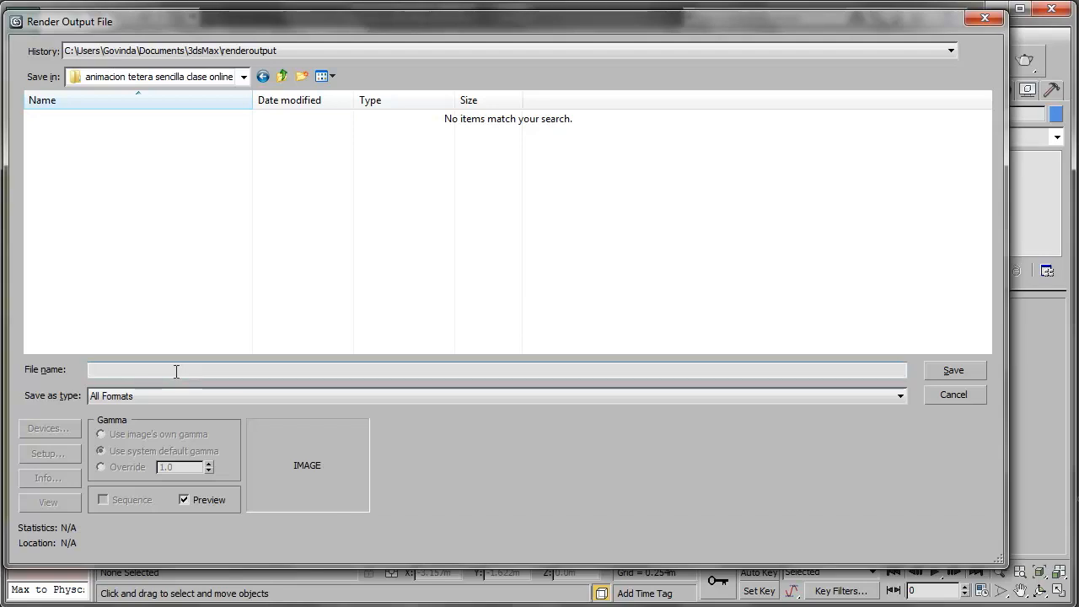
pyautogui.write('gov3dst')
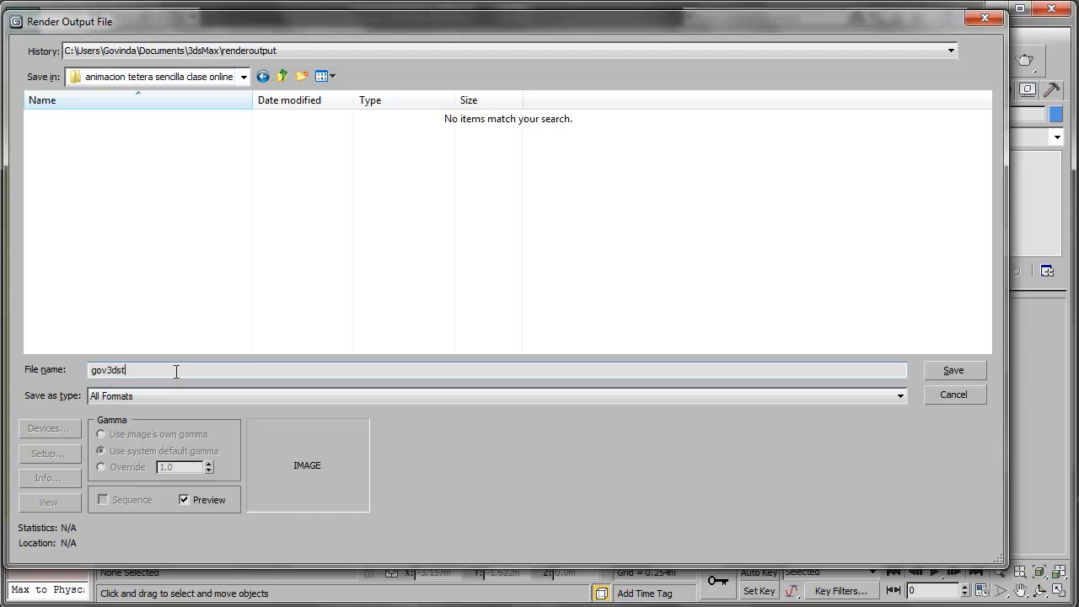
pyautogui.write('udio.jpg')
pyautogui.press('BackSpace')
pyautogui.write('g')
pyautogui.click(171, 396)
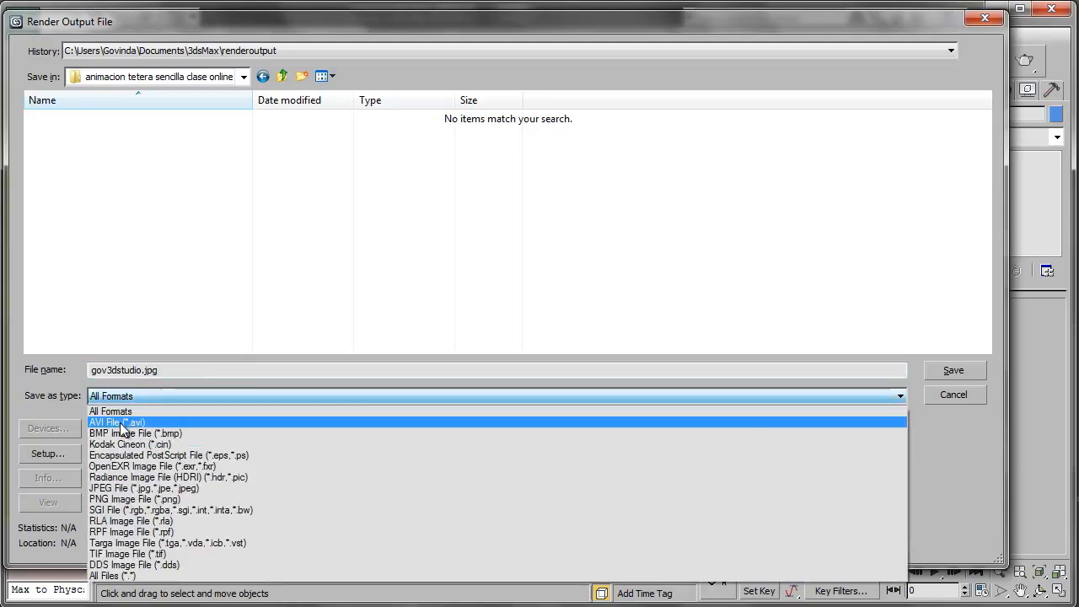
pyautogui.click(140, 490)
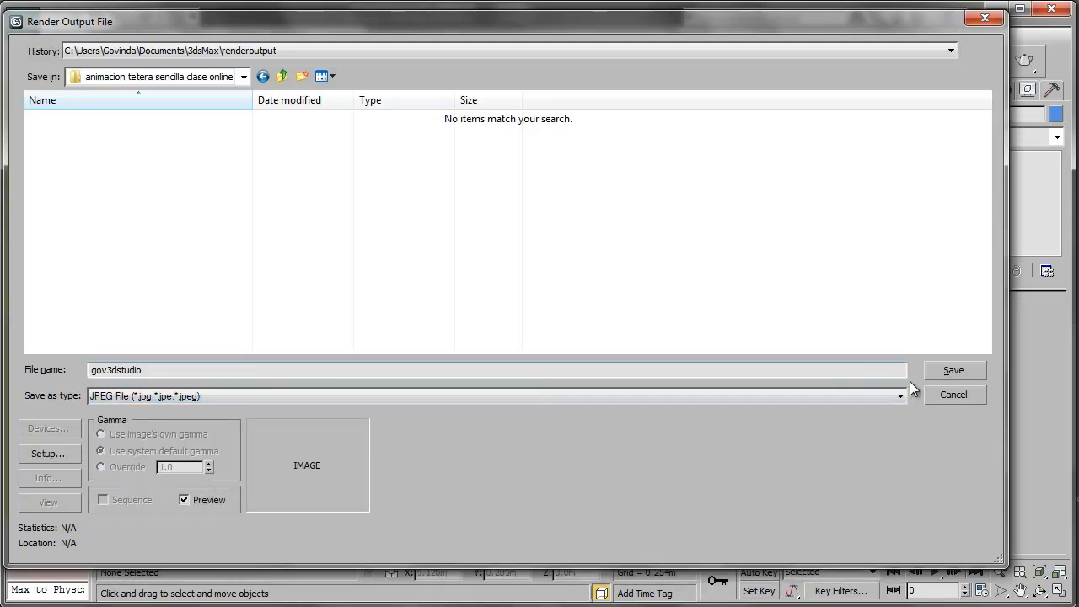
pyautogui.click(944, 371)
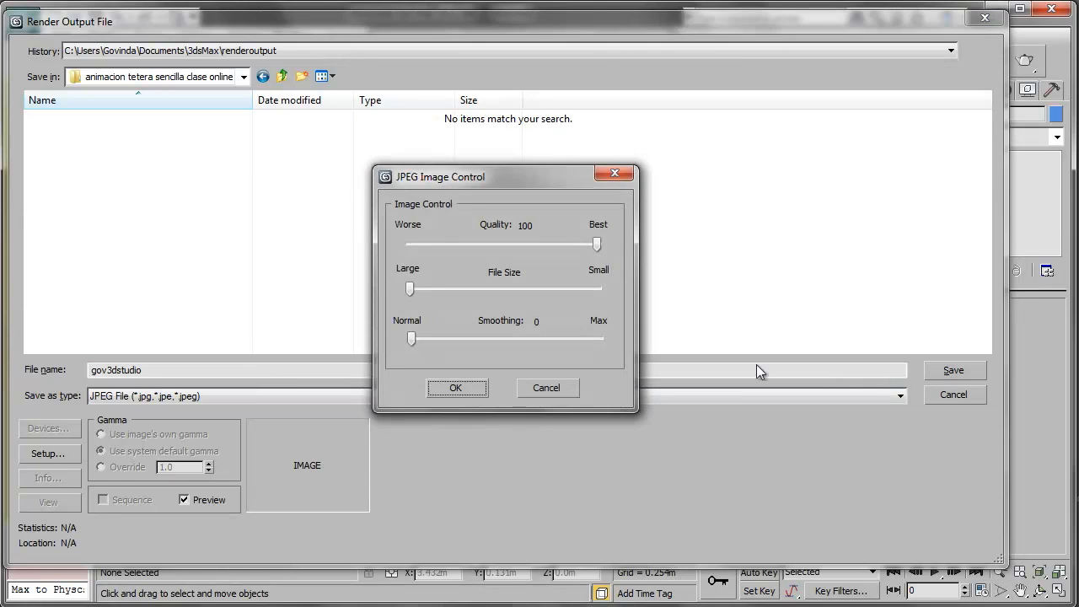
pyautogui.moveTo(596, 245)
pyautogui.mouseDown()
pyautogui.moveTo(489, 244)
pyautogui.moveTo(597, 245)
pyautogui.mouseUp()
pyautogui.click(456, 388)
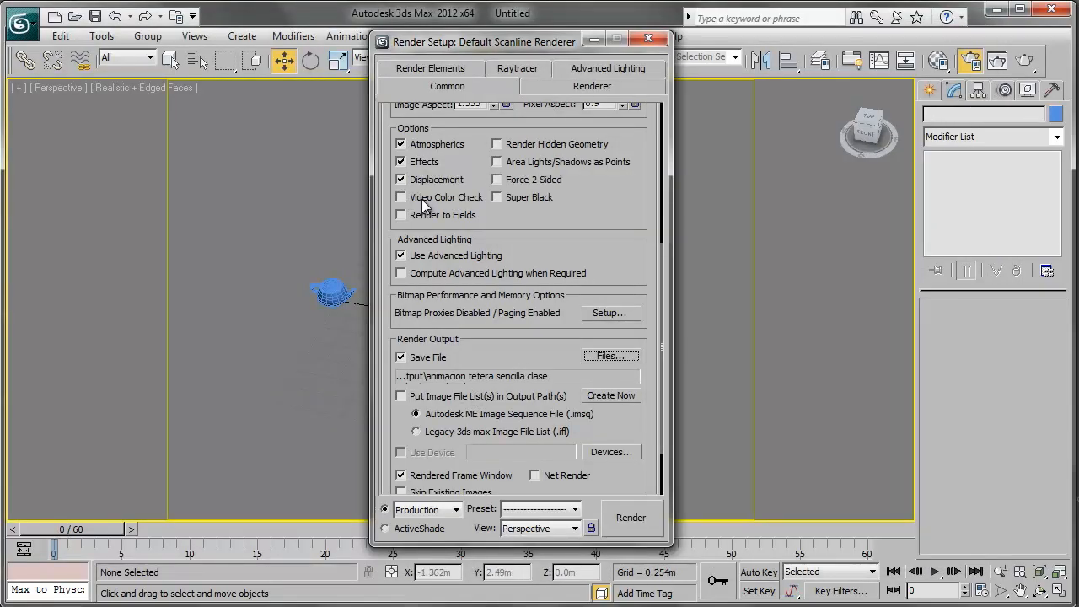
# Review the render settings, reopen the render output file settings and change the file type to AVI.
pyautogui.scroll(5, 481, 203)
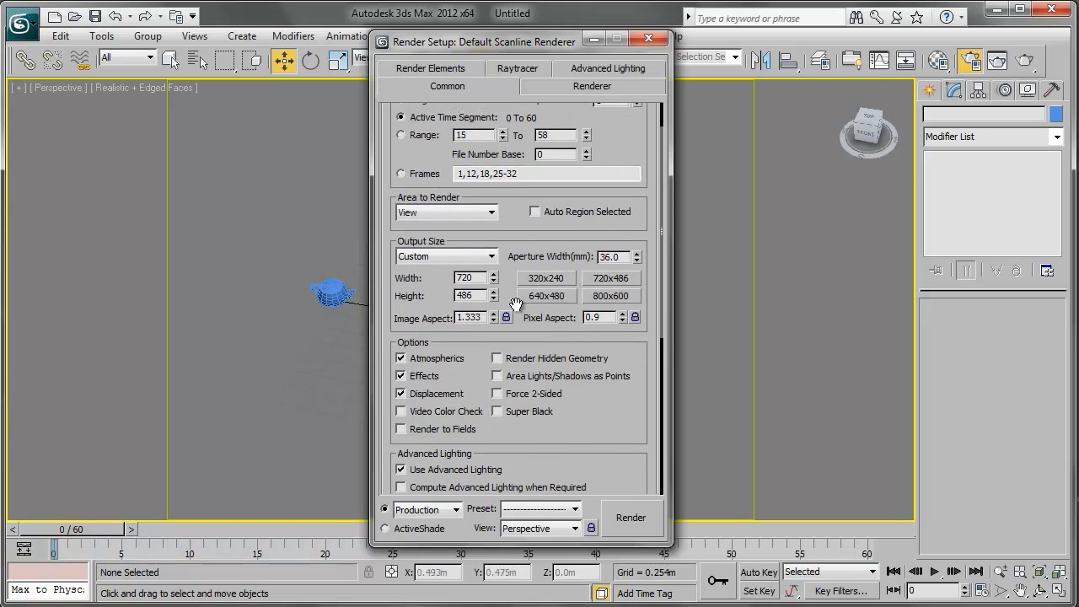
pyautogui.scroll(-5, 538, 332)
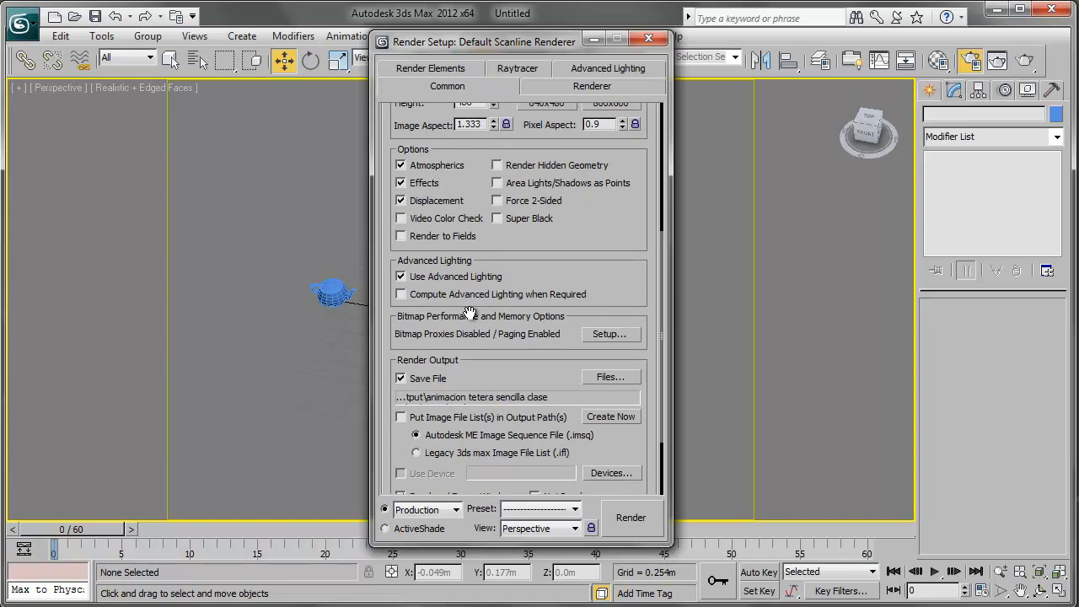
pyautogui.click(602, 379)
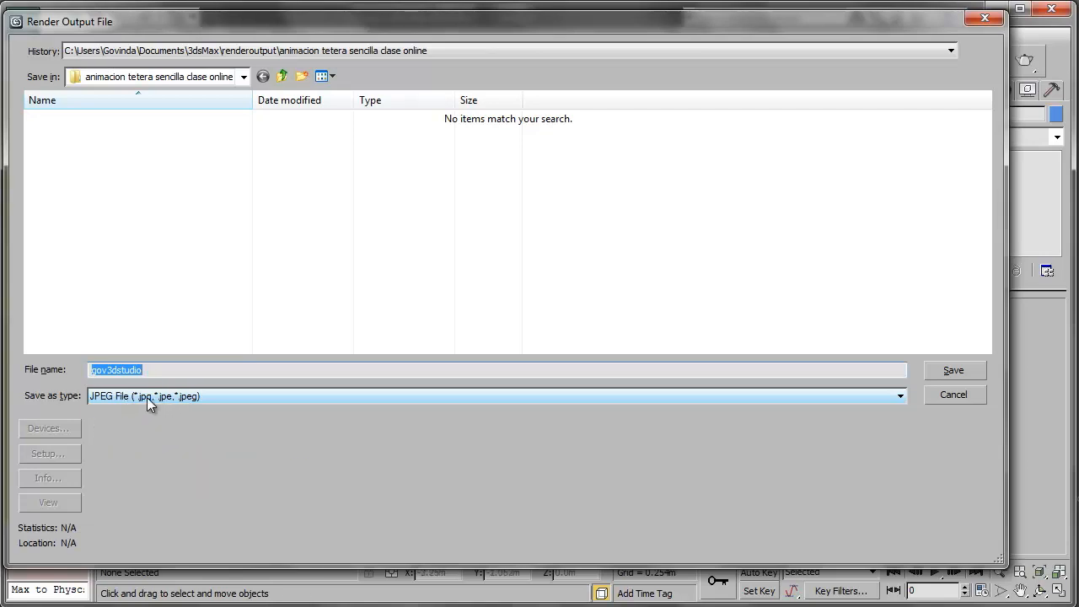
pyautogui.click(146, 398)
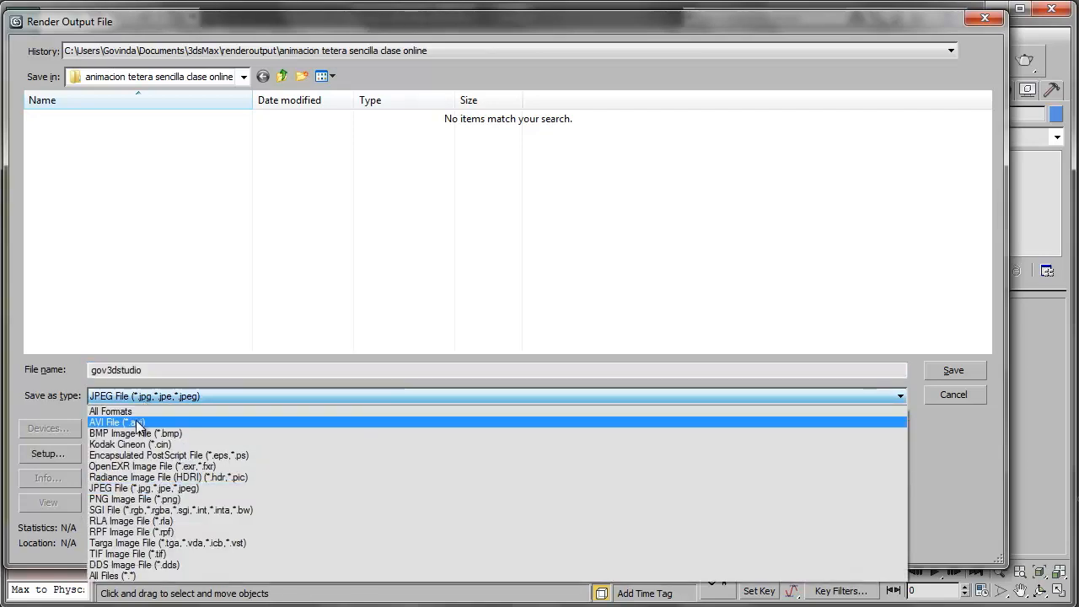
pyautogui.click(137, 423)
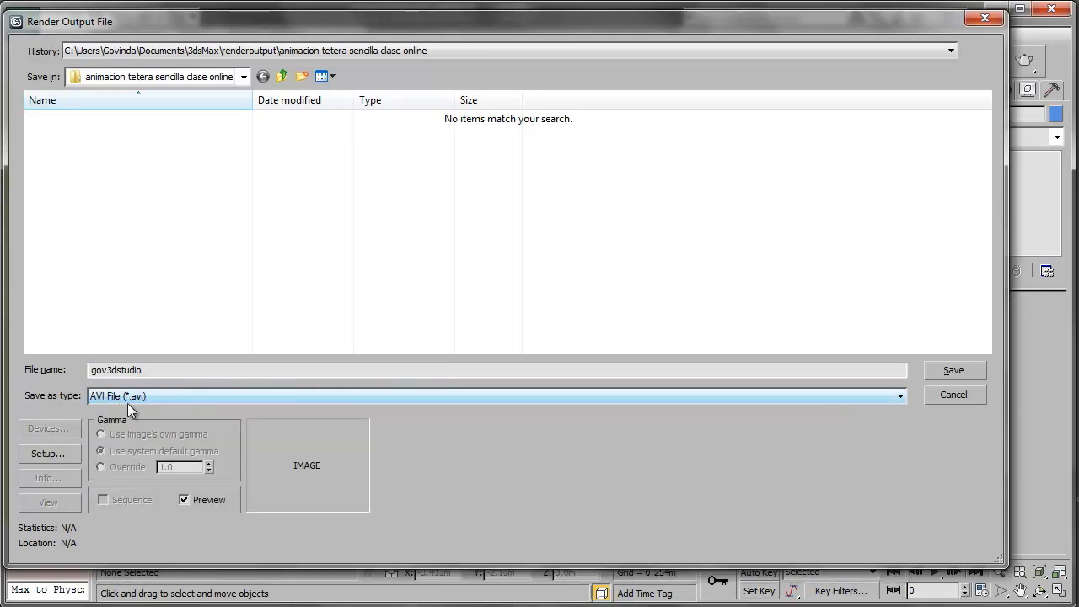
# Reposition the render output file dialog and switch the file type to JPEG.
pyautogui.click(992, 314)
pyautogui.moveTo(993, 313); pyautogui.dragTo(934, 306)
pyautogui.moveTo(585, 25); pyautogui.dragTo(651, 27)
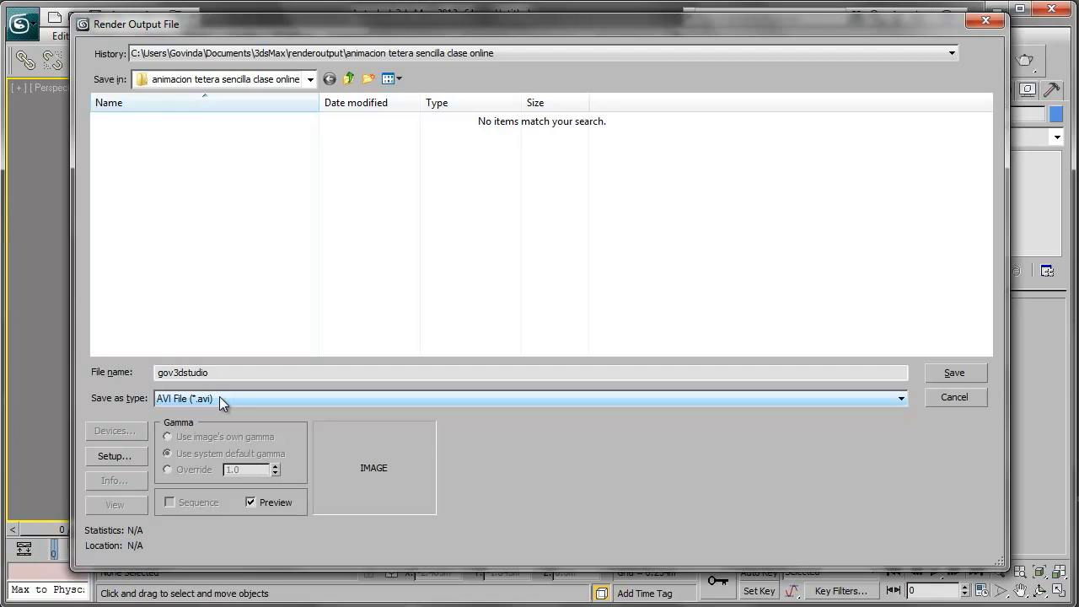
pyautogui.click(488, 378)
pyautogui.click(433, 397)
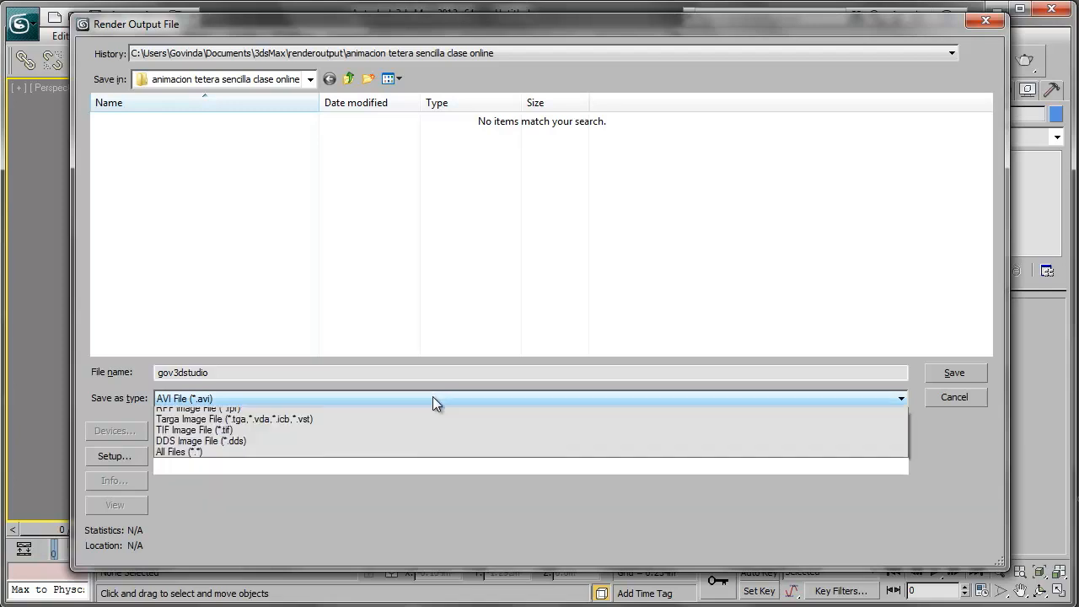
pyautogui.click(372, 491)
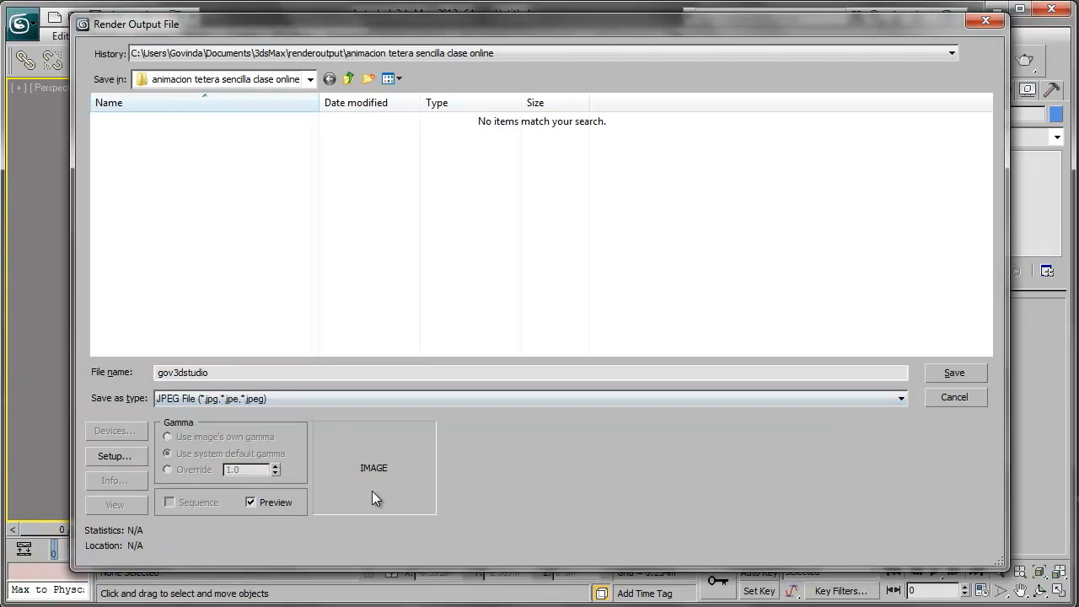
# Set the output file type to AVI and save gov3dstudio with the DV Video Encoder compressor.
pyautogui.click(261, 399)
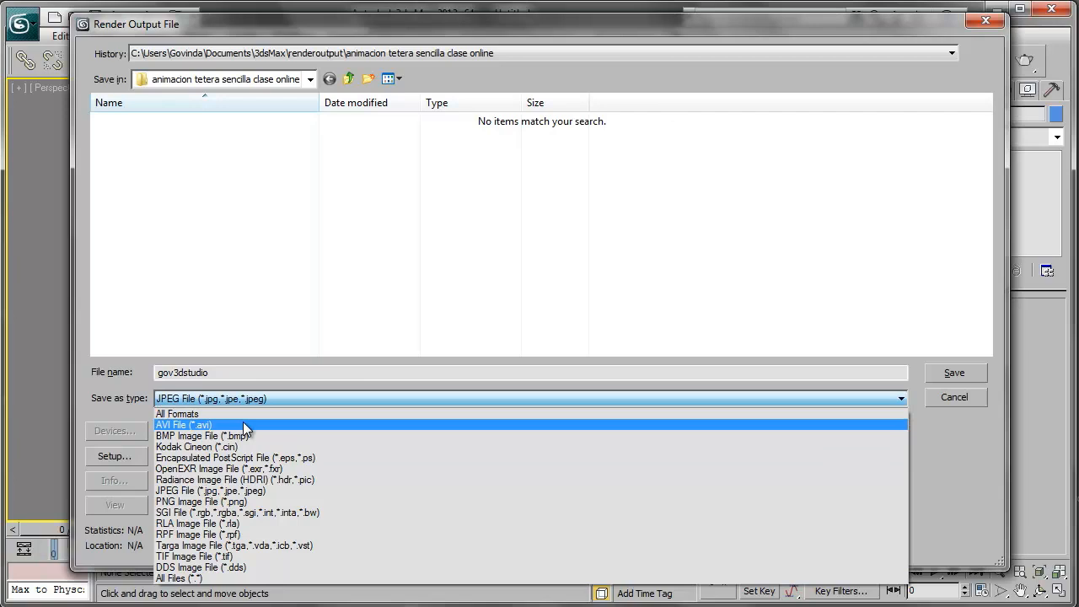
pyautogui.click(243, 424)
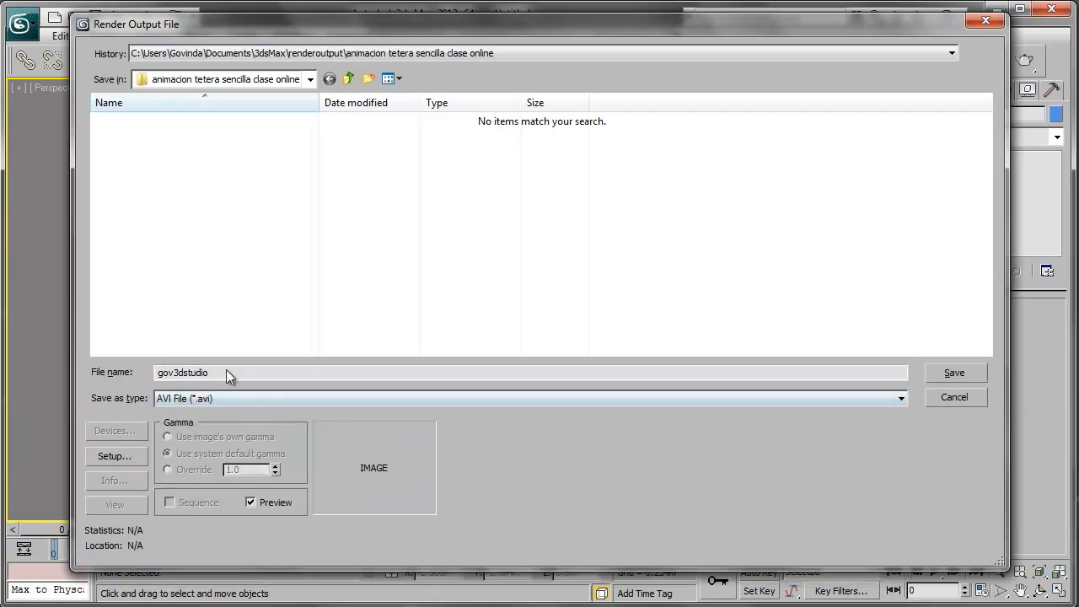
pyautogui.click(940, 374)
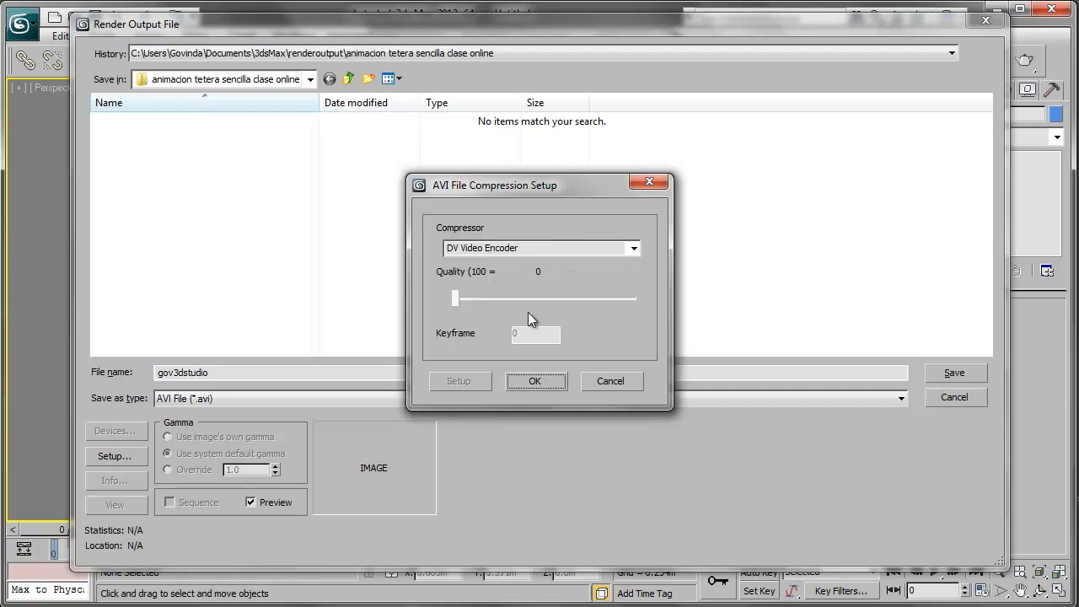
pyautogui.click(599, 251)
pyautogui.click(636, 251)
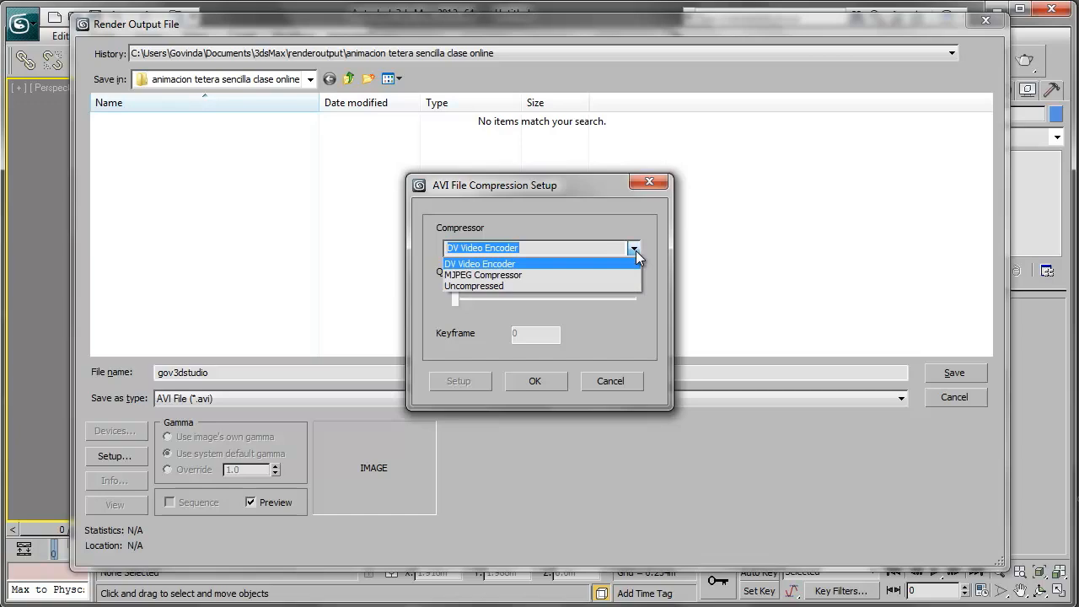
pyautogui.click(637, 253)
pyautogui.click(546, 387)
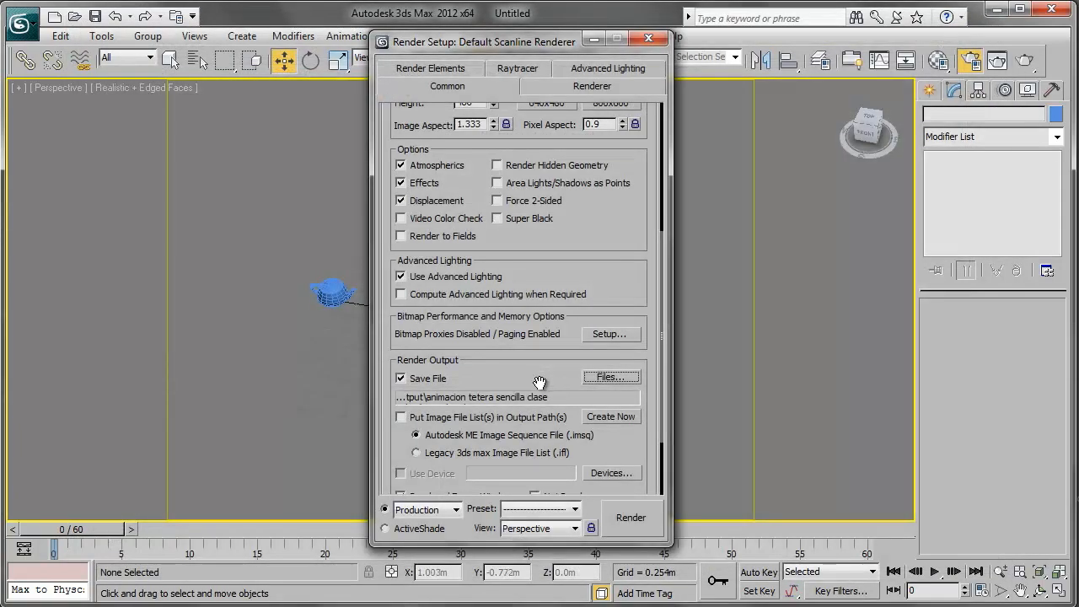
# Render the teapot animation, then re-render it over the existing gov3dstudio.avi, pausing and resuming partway through.
pyautogui.click(633, 516)
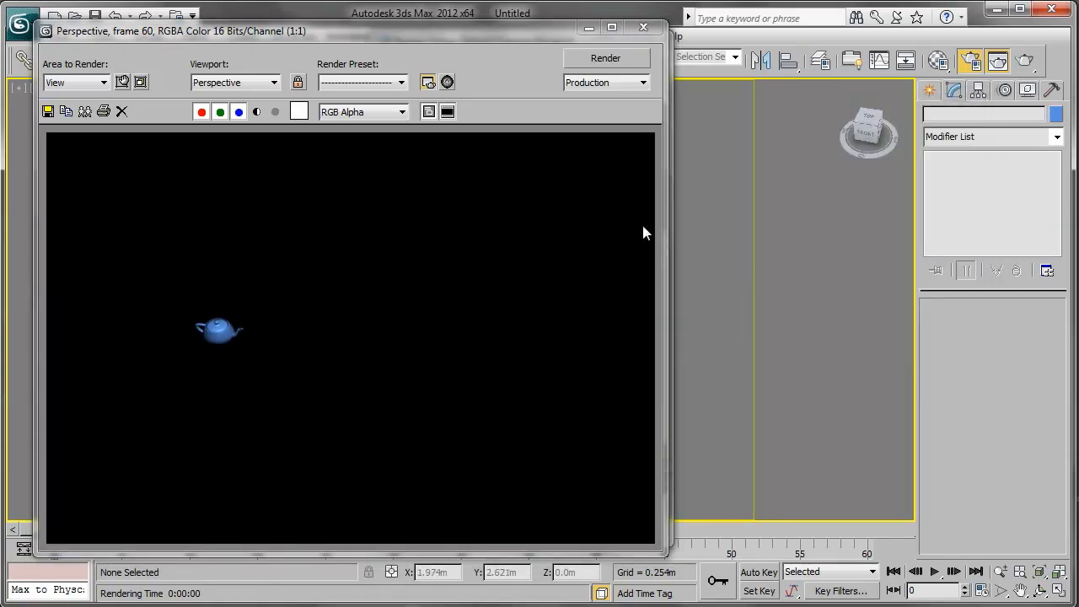
pyautogui.click(622, 63)
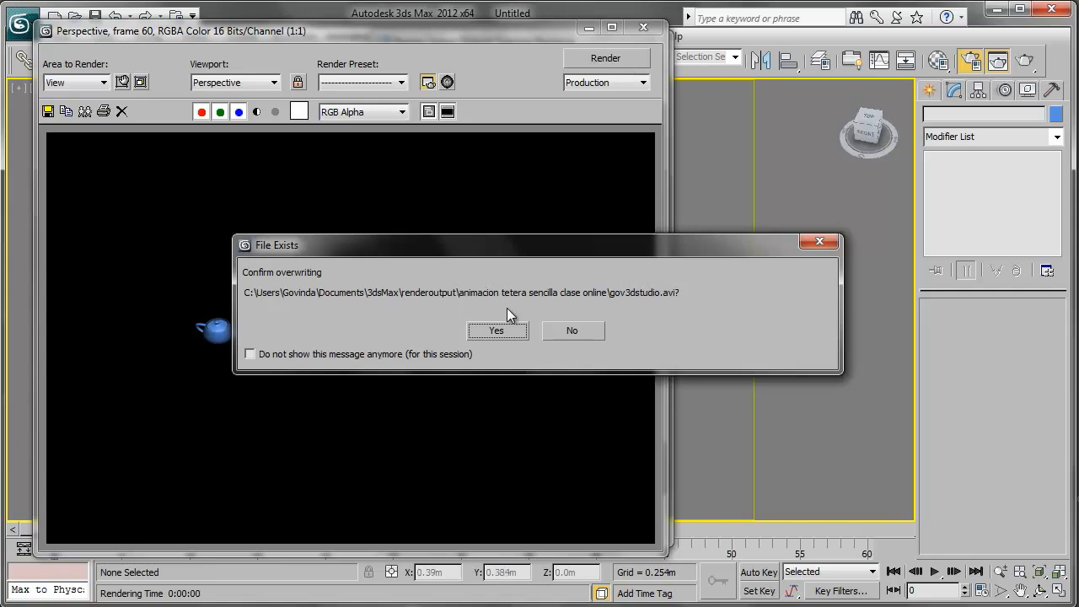
pyautogui.click(508, 329)
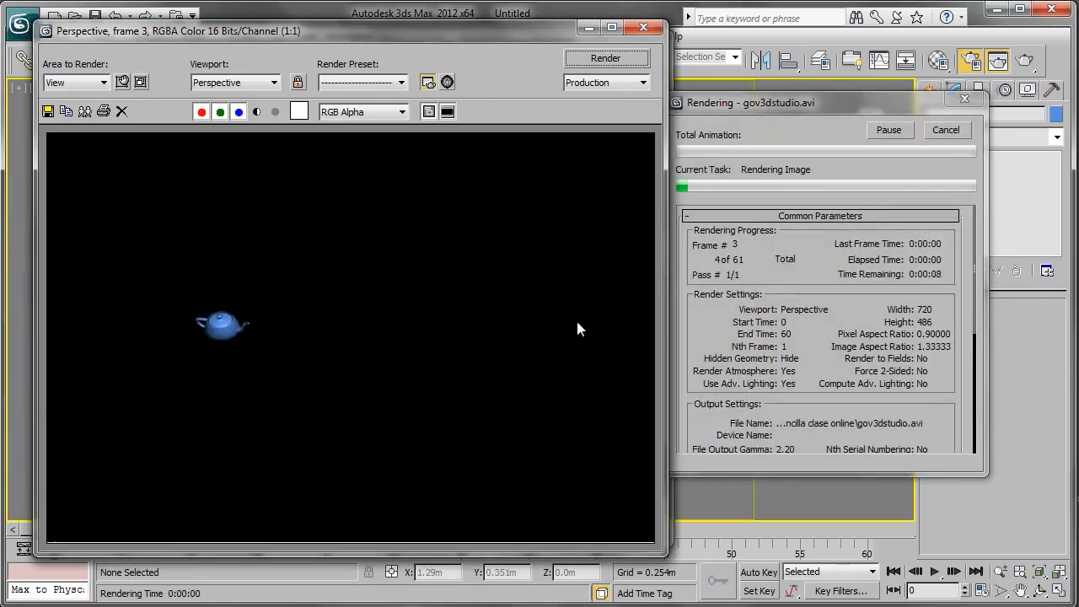
pyautogui.click(896, 132)
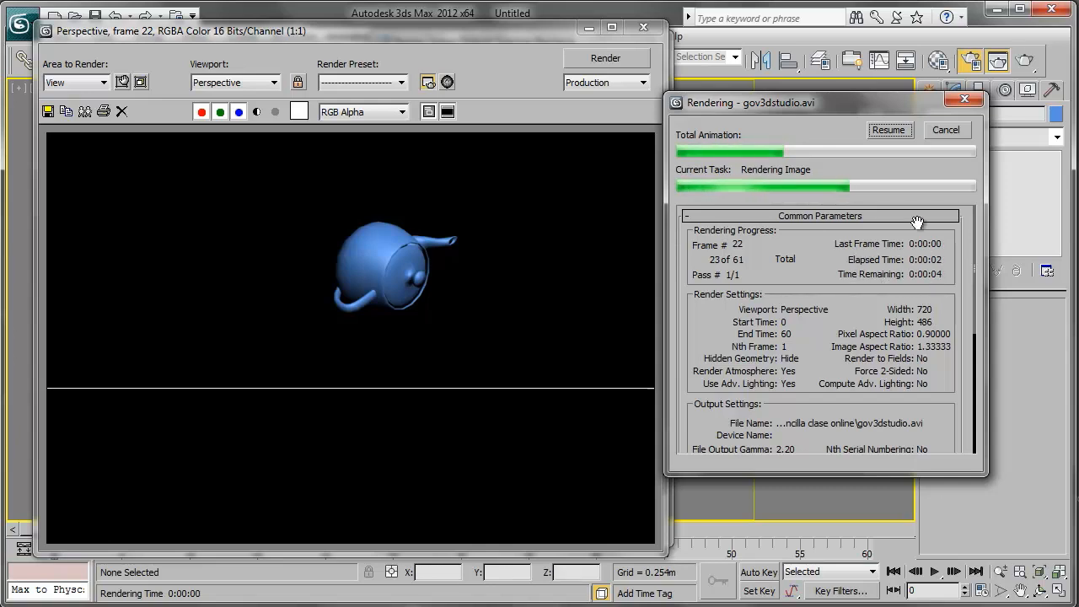
pyautogui.click(890, 131)
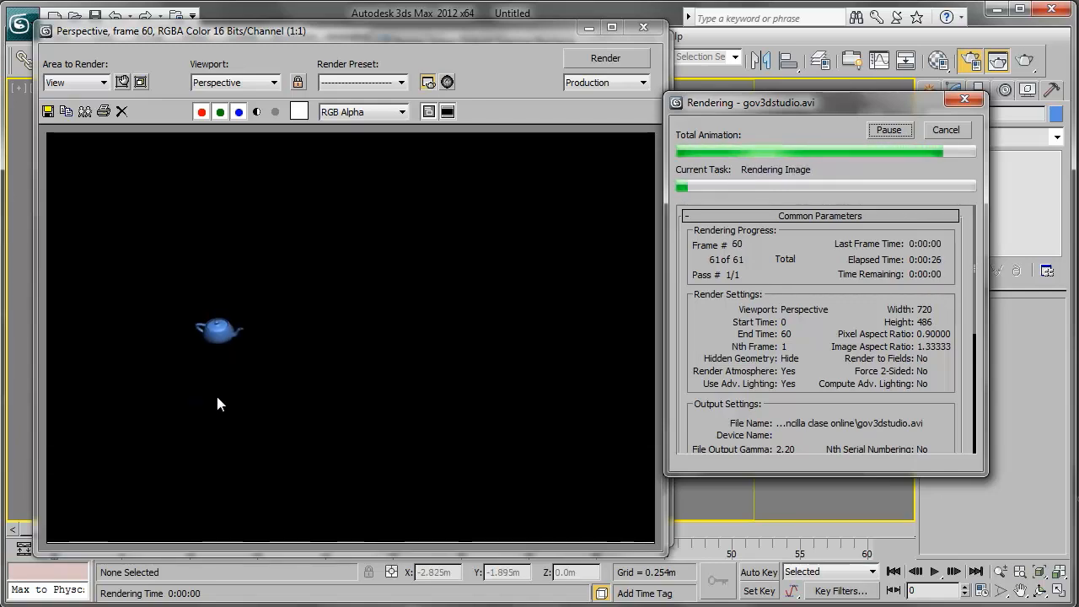
# Switch to Windows Explorer and open the folder "animacion tetera sencilla clase online" inside Documents, 3dsMax, renderoutput.
pyautogui.press('super')
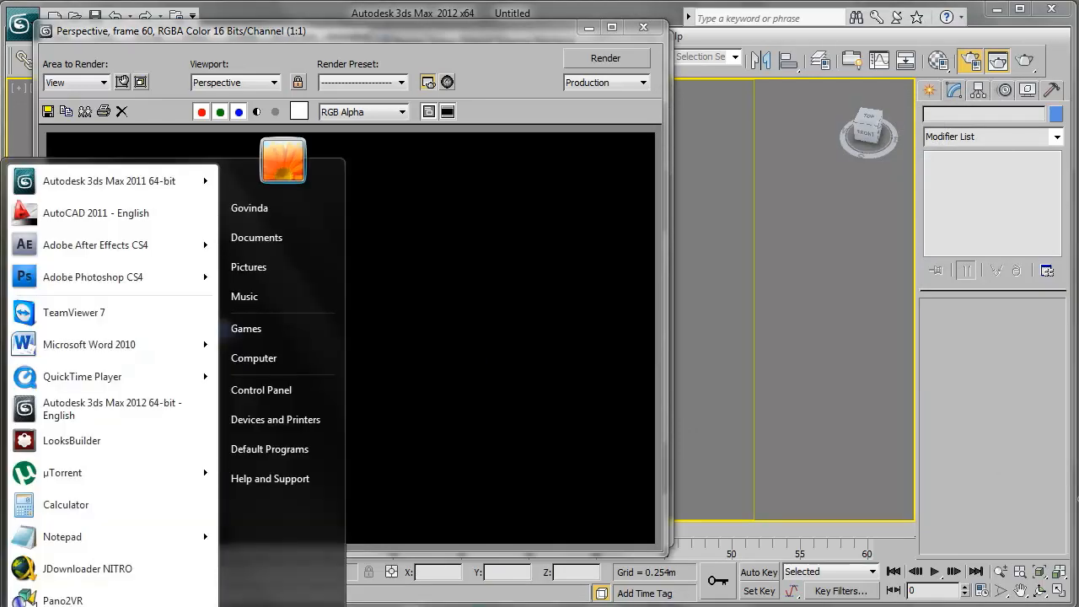
pyautogui.click(281, 239)
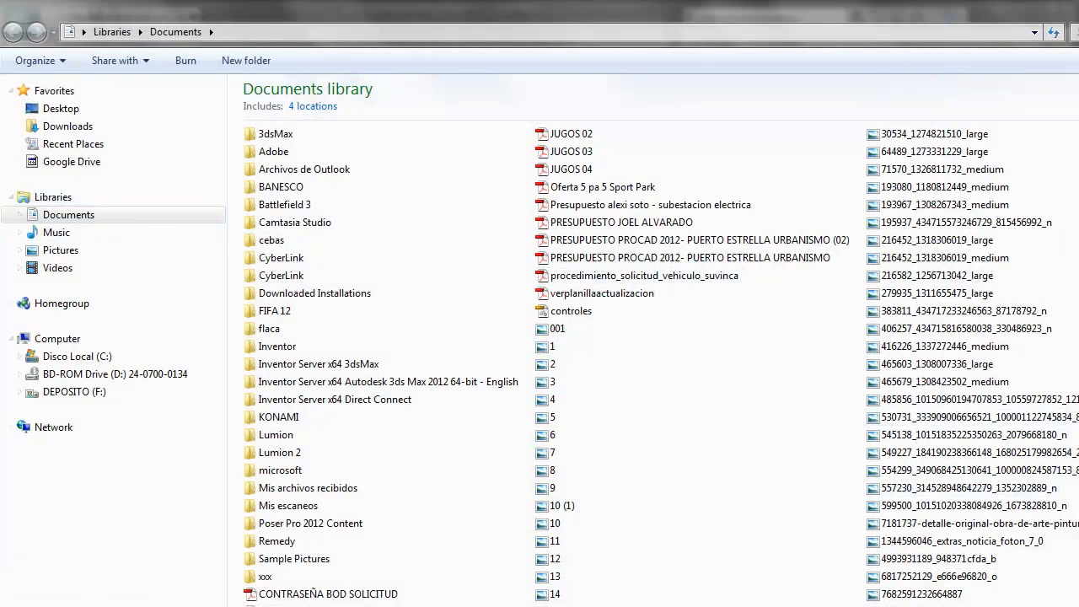
pyautogui.doubleClick(702, 10)
pyautogui.moveTo(703, 81); pyautogui.dragTo(661, 21)
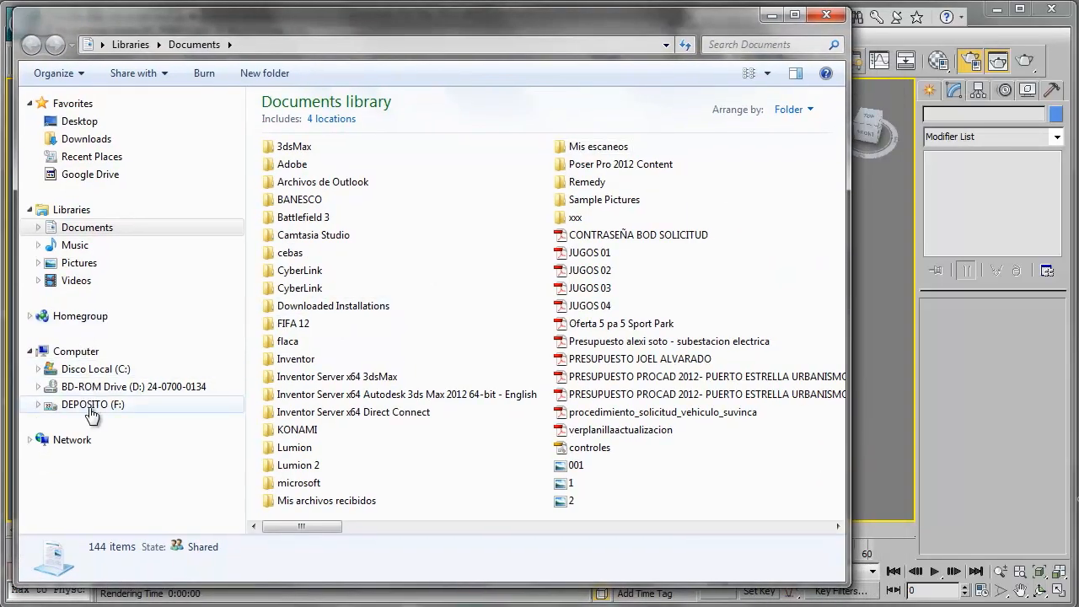
pyautogui.doubleClick(299, 148)
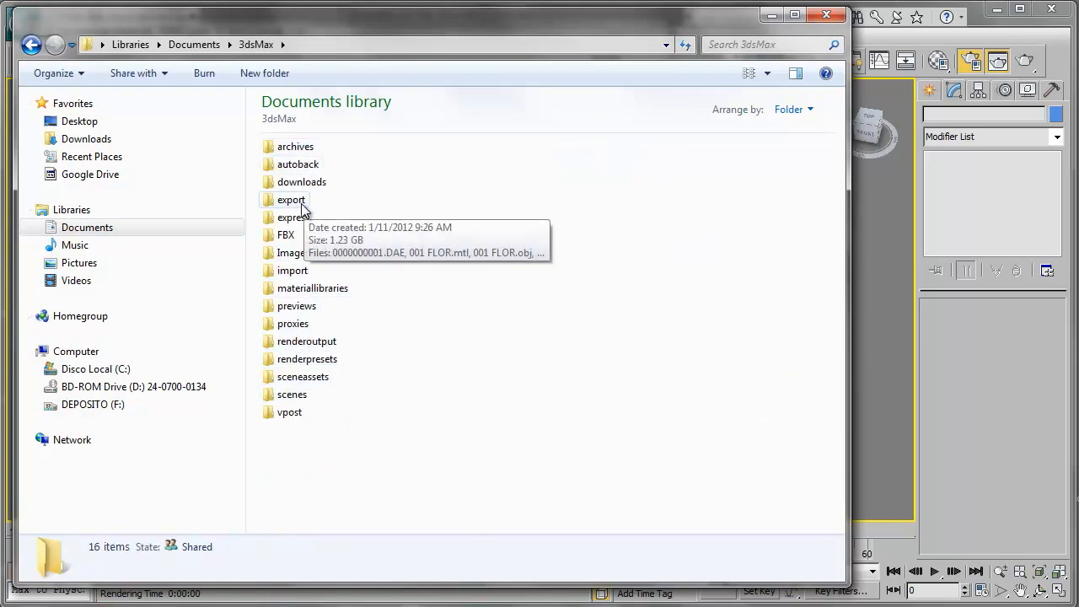
pyautogui.doubleClick(304, 342)
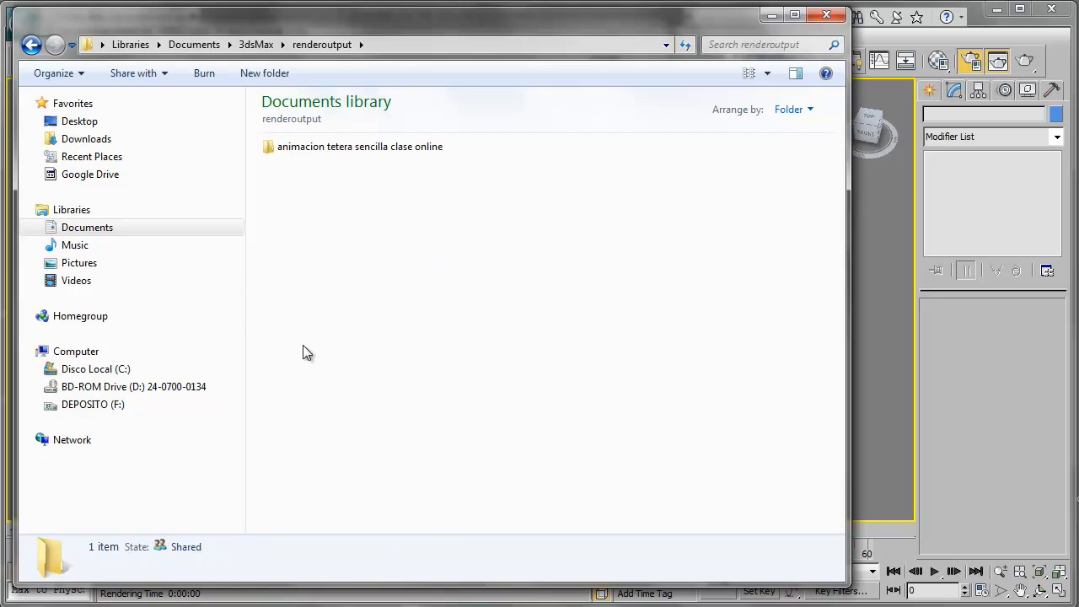
pyautogui.doubleClick(351, 148)
# Play the rendered gov3dstudio video in VLC media player, shrink its window and replay the animation.
pyautogui.click(309, 149)
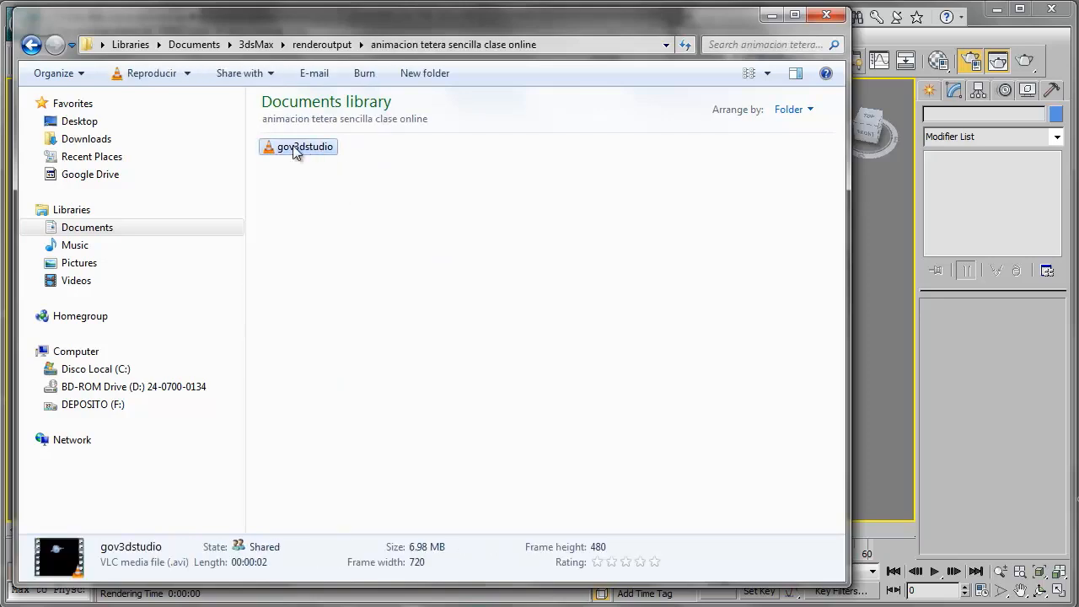
pyautogui.doubleClick(303, 149)
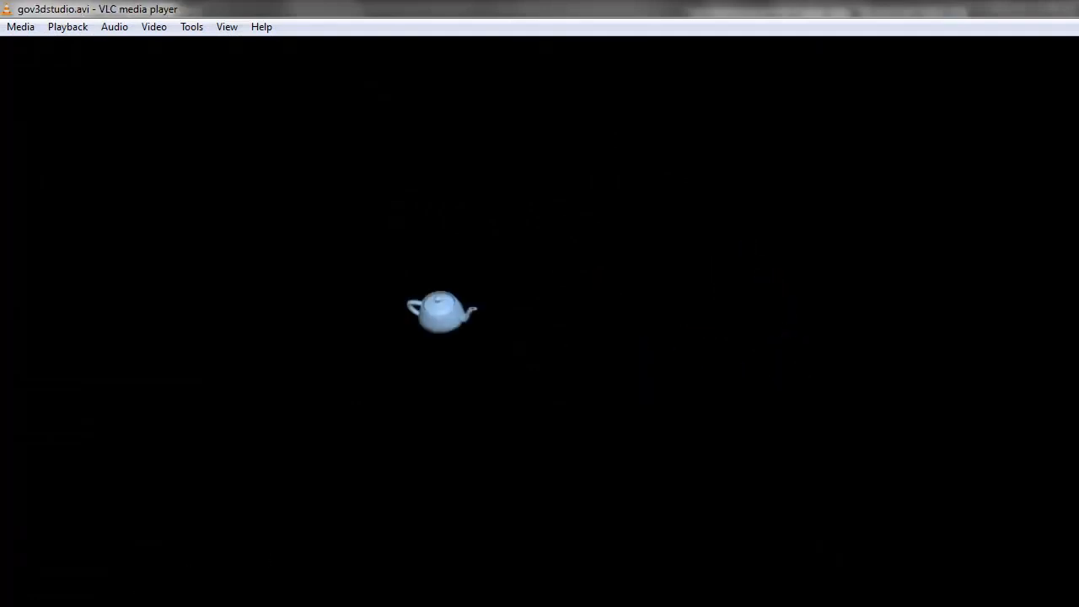
pyautogui.click(1025, 8)
pyautogui.moveTo(931, 18); pyautogui.dragTo(398, 37)
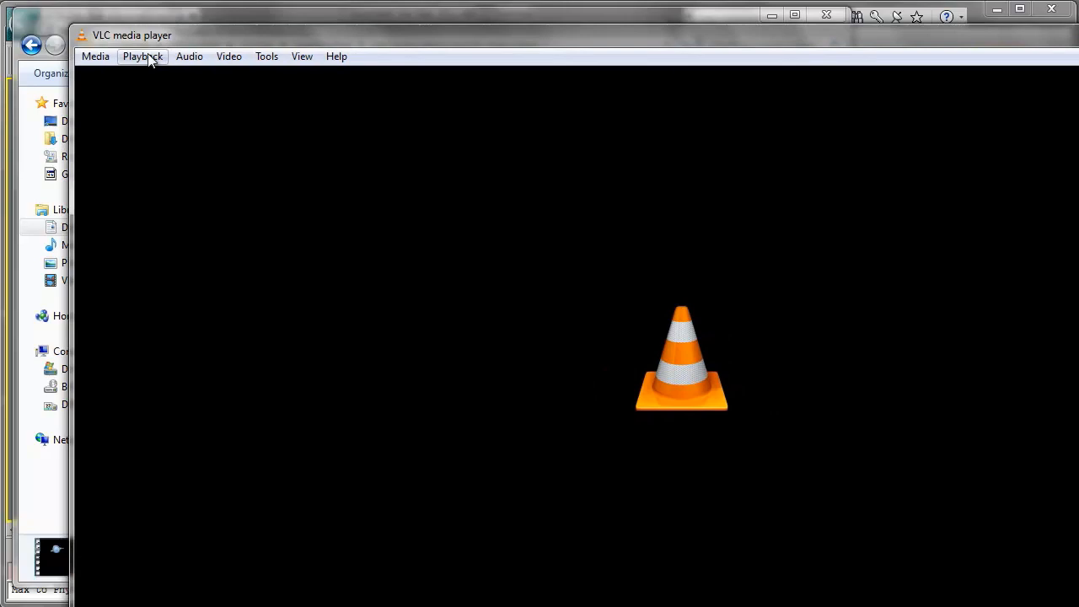
pyautogui.moveTo(200, 40); pyautogui.dragTo(273, 56)
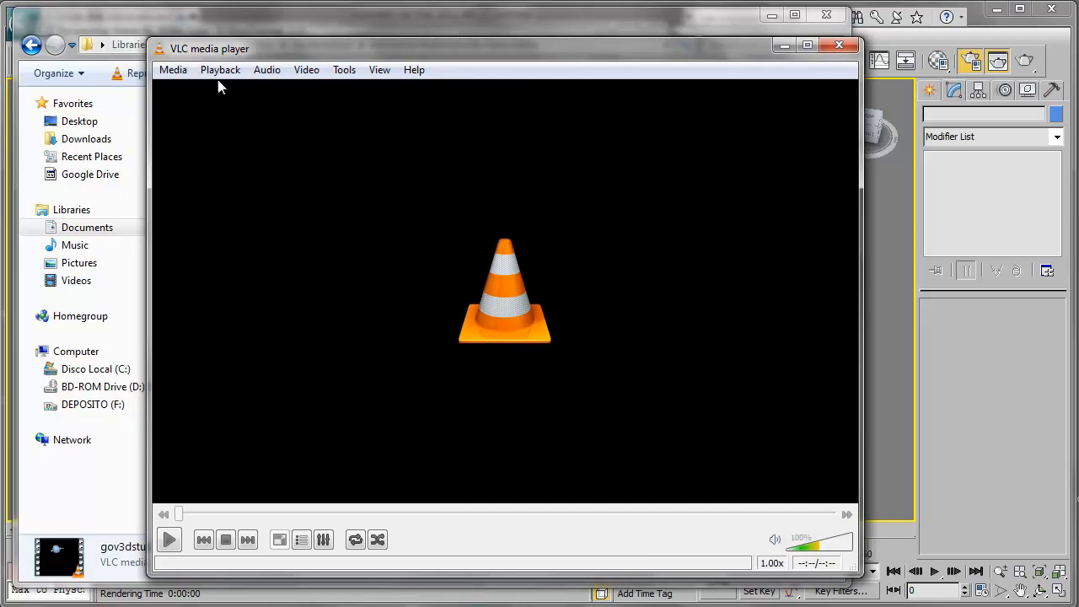
pyautogui.click(174, 542)
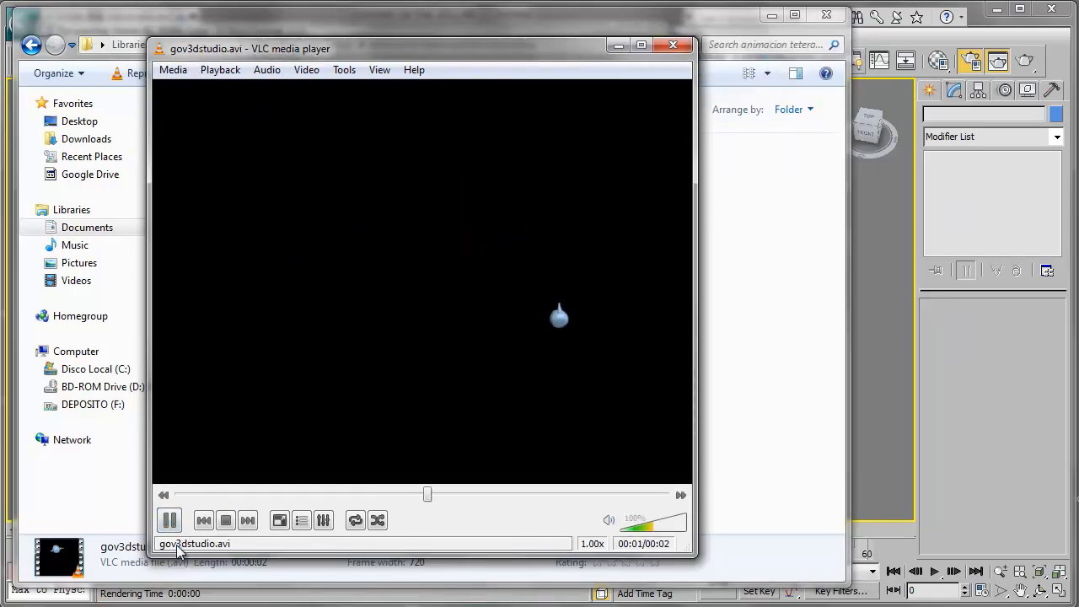
pyautogui.click(176, 545)
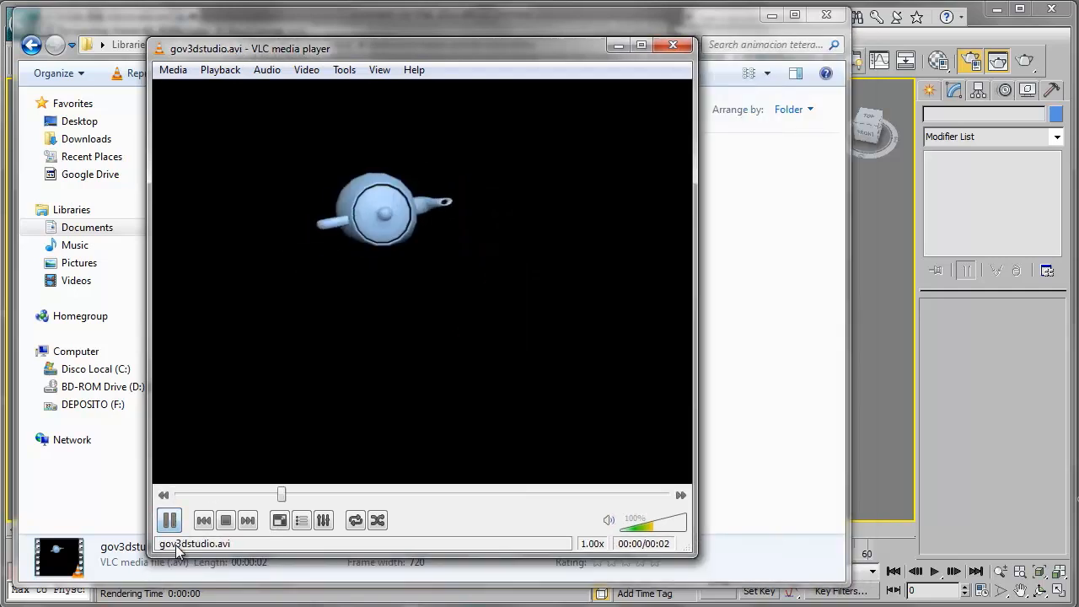
pyautogui.click(176, 545)
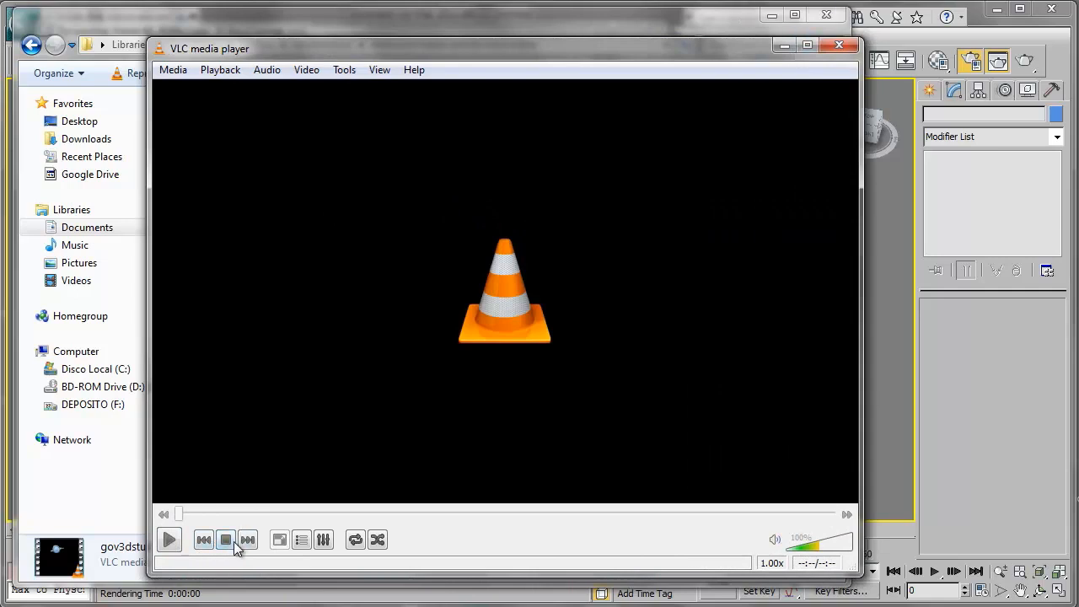
# Close VLC, the file browser, the rendered frame window and Render Setup to return to the 3ds Max viewport.
pyautogui.click(839, 45)
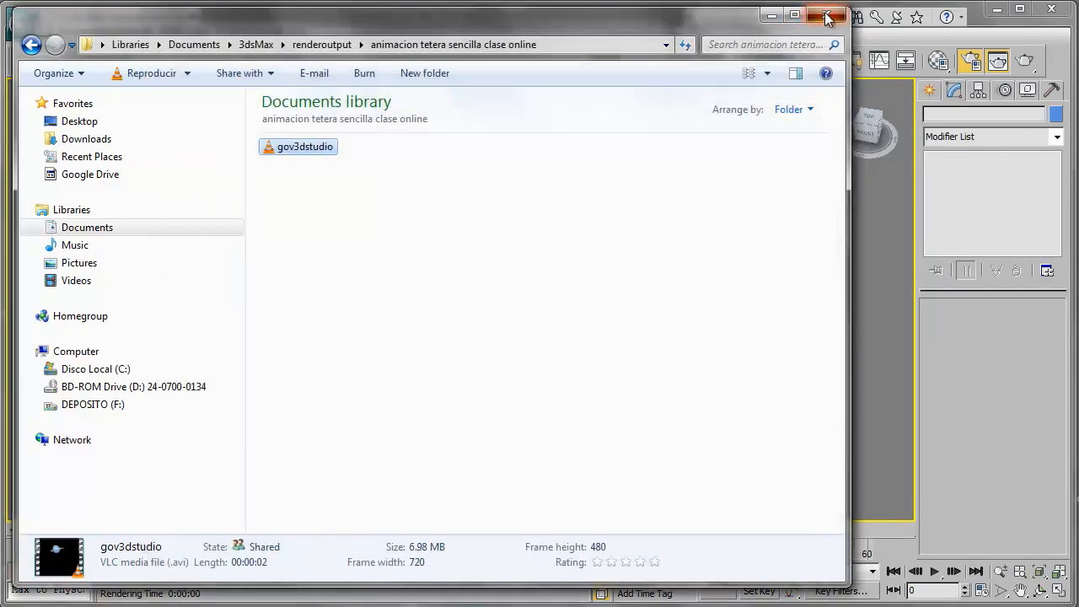
pyautogui.click(826, 15)
pyautogui.click(645, 29)
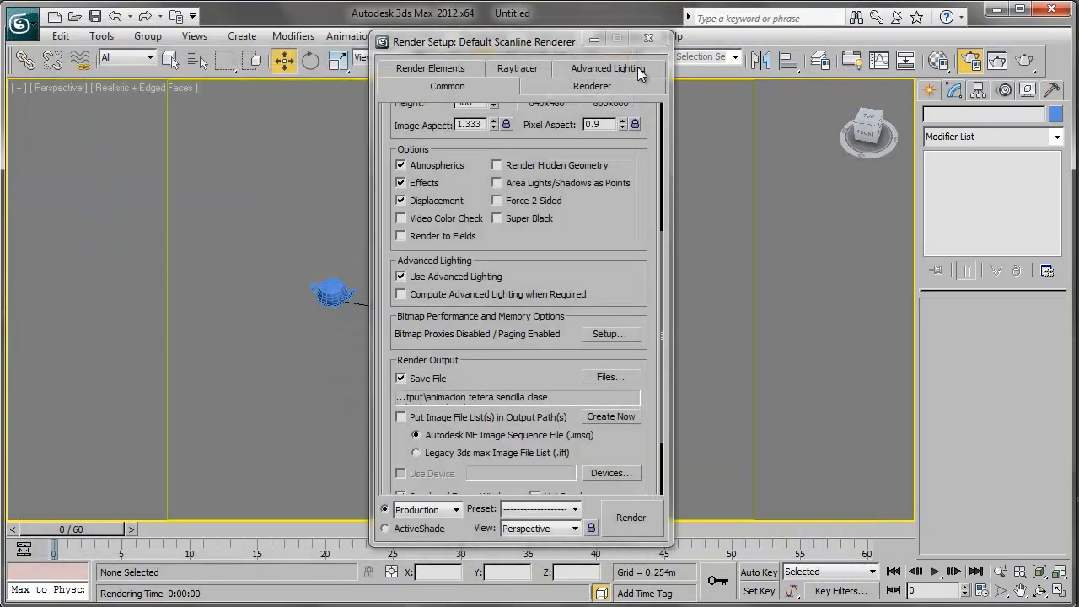
pyautogui.click(638, 32)
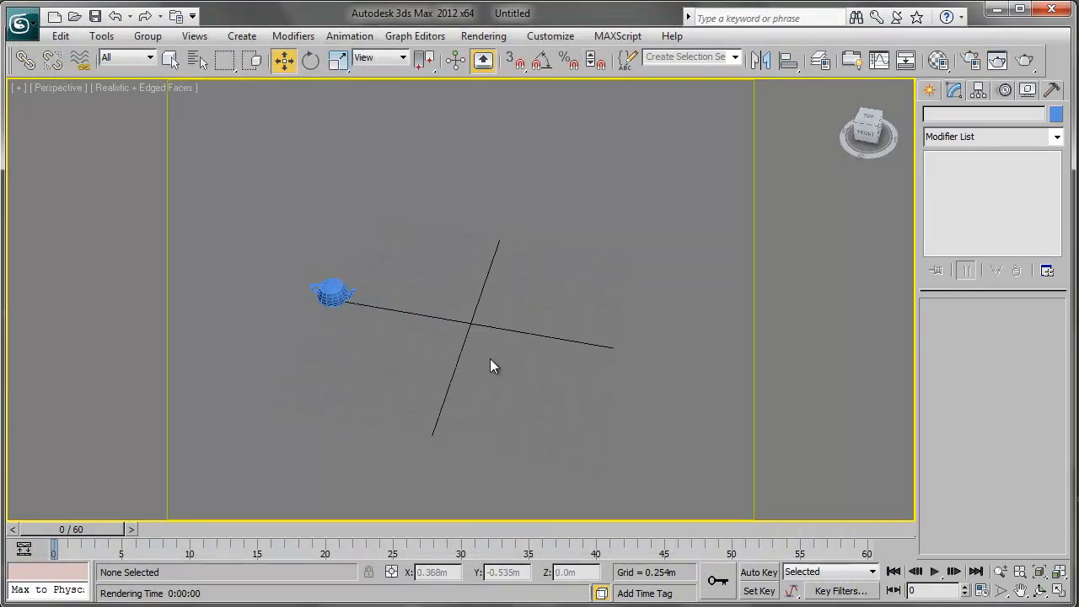
pyautogui.scroll(3, 489, 357)
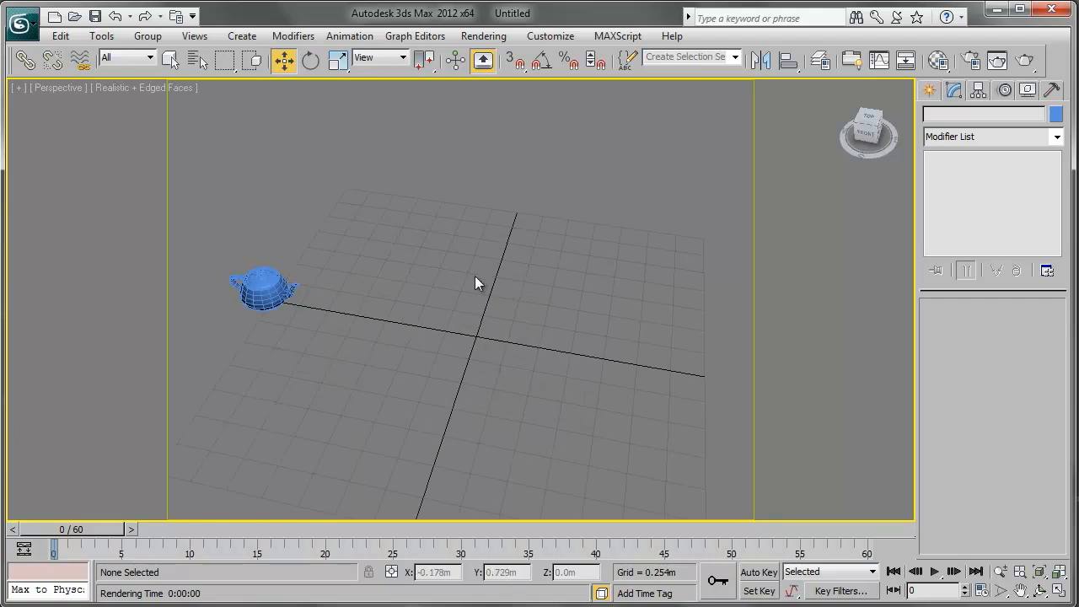